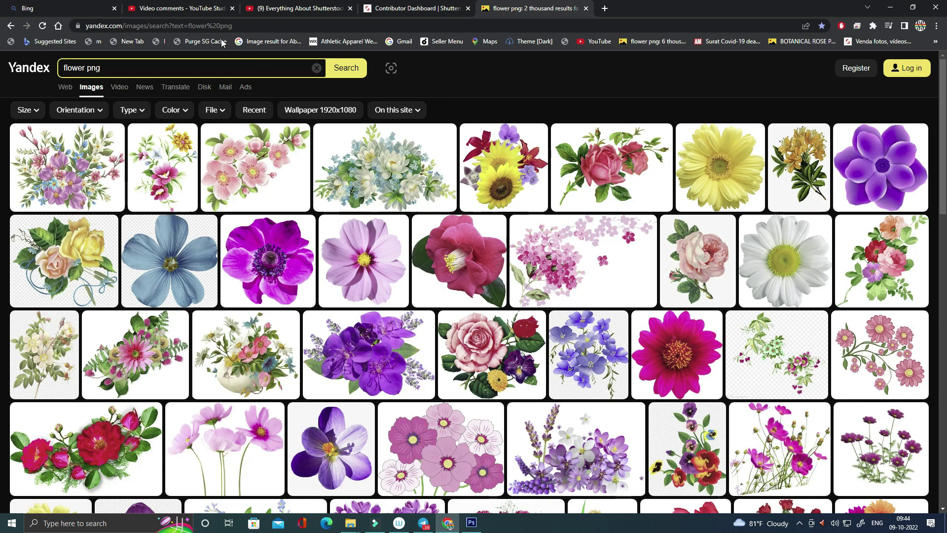
Go to the Everything About Shutterstock Uploading video and scroll down to its comments
click(165, 5)
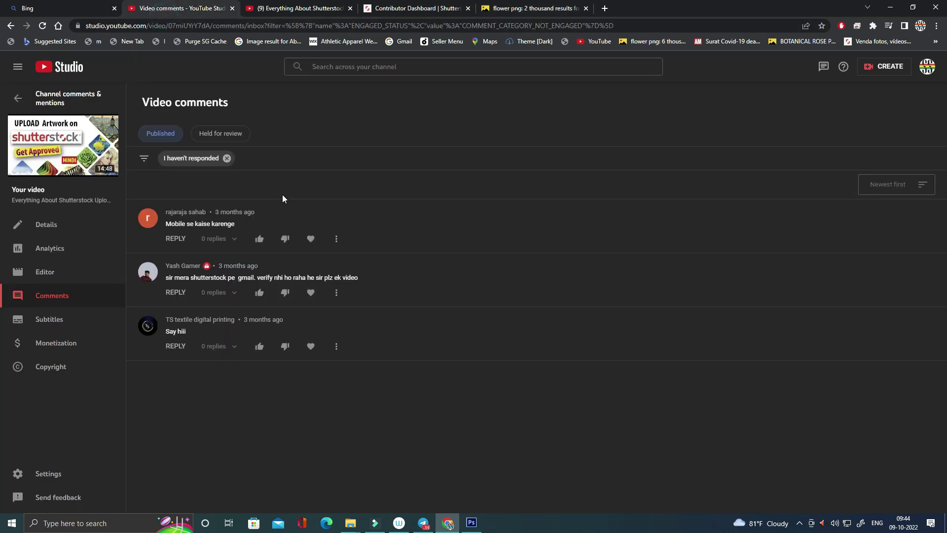
click(298, 8)
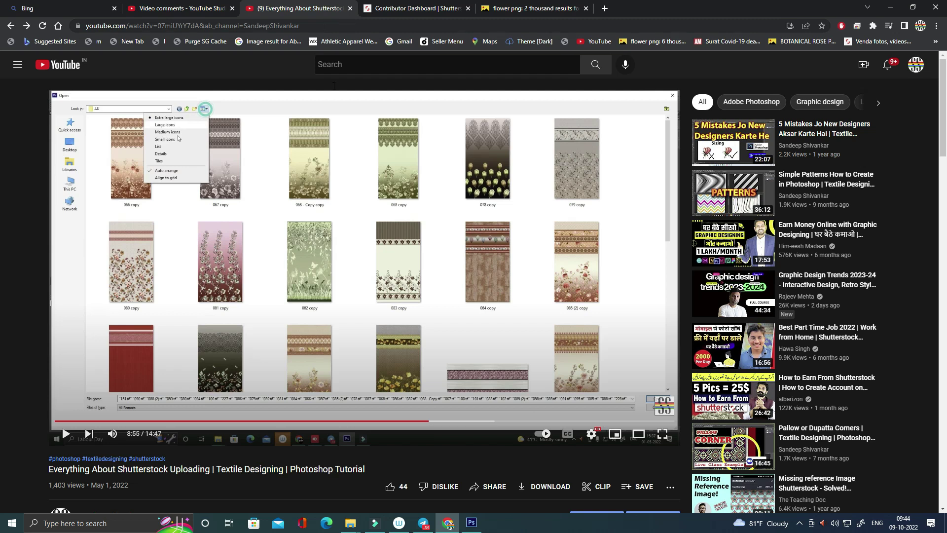
scroll(345, 138, down, 5)
scroll(336, 152, down, 10)
scroll(310, 197, down, 2)
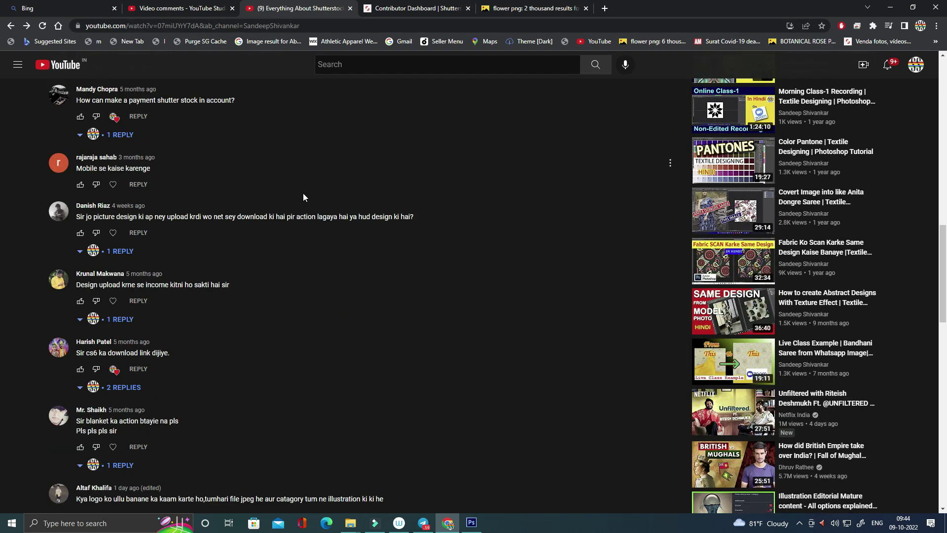
scroll(314, 360, down, 3)
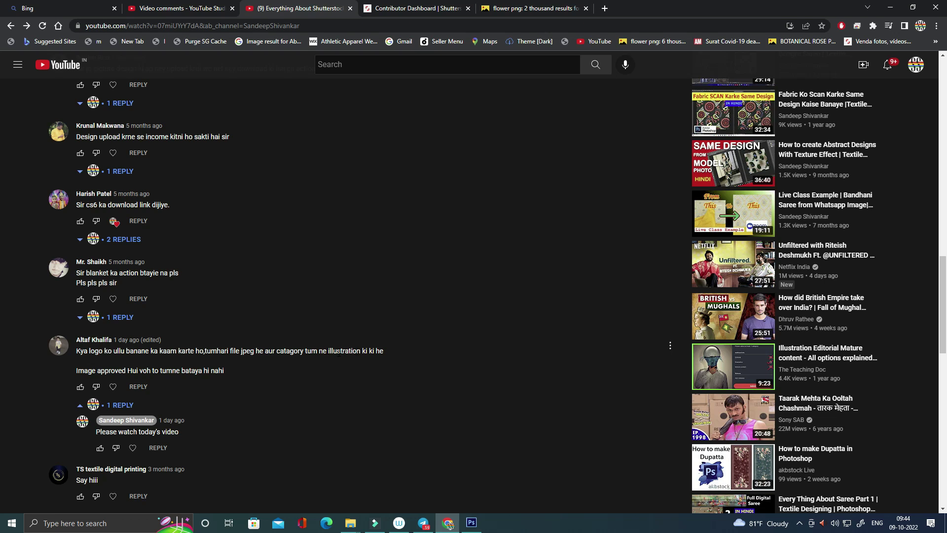
Highlight lines of a viewer's comment about a JPEG submitted as an illustration
mouse_move(102, 370)
drag(101, 371, 176, 371)
click(339, 379)
drag(80, 351, 199, 351)
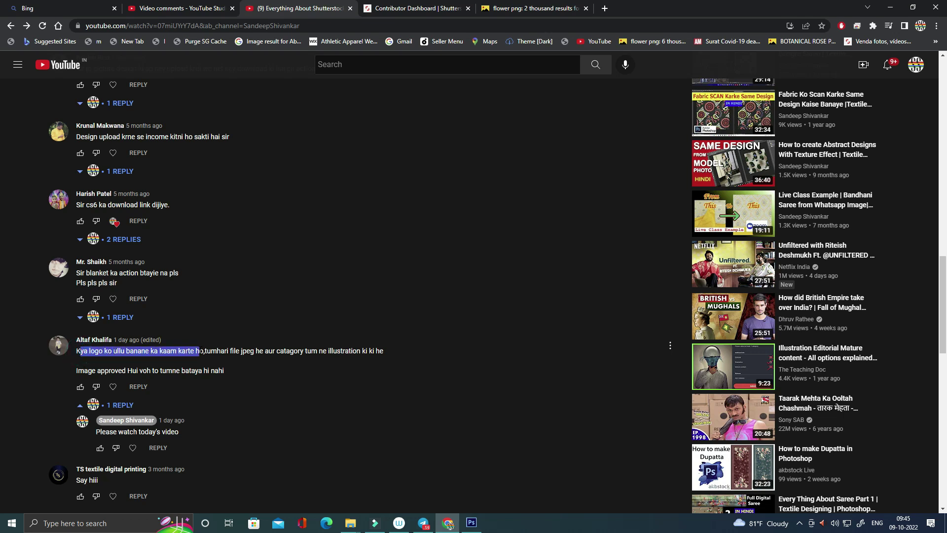
triple_click(150, 357)
drag(156, 340, 218, 327)
click(482, 338)
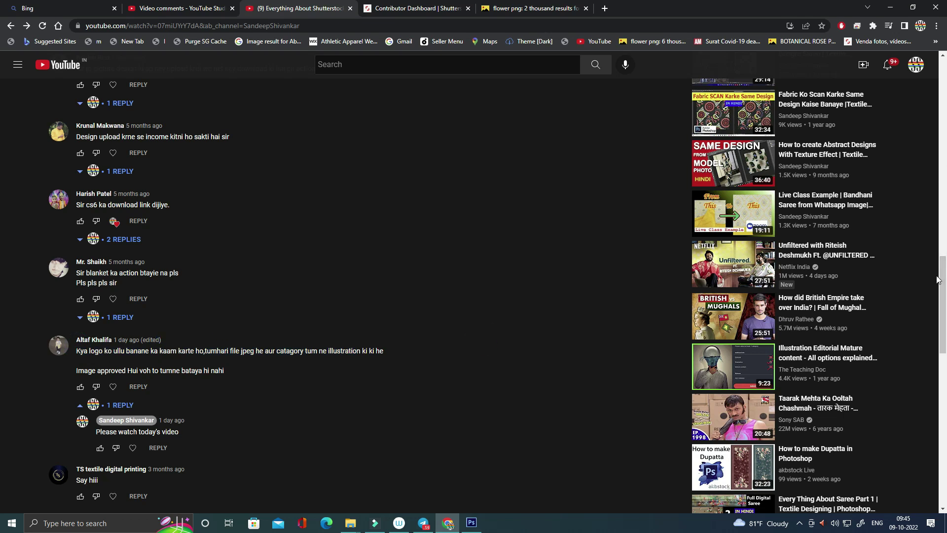
mouse_move(414, 8)
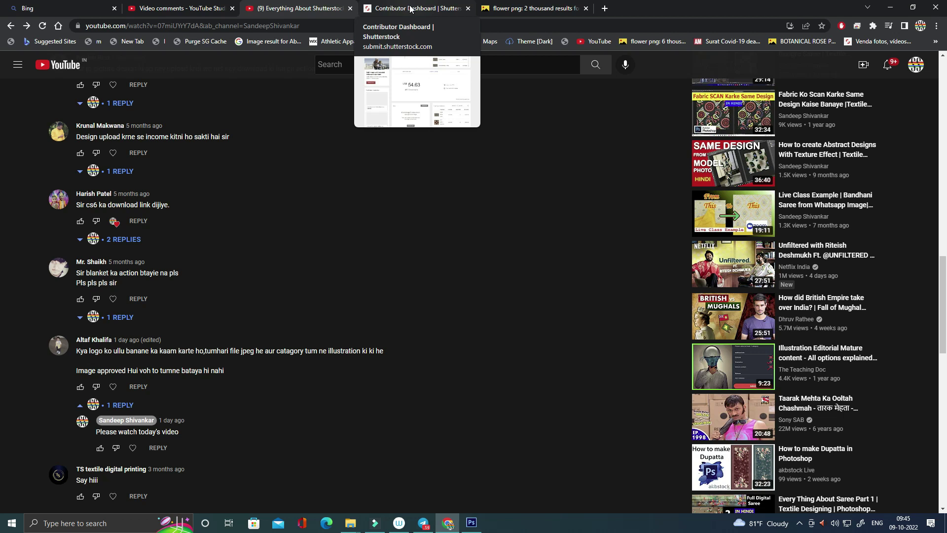
Switch to the Contributor Dashboard showing US$ 19.42 unpaid earnings and open the account options
click(410, 9)
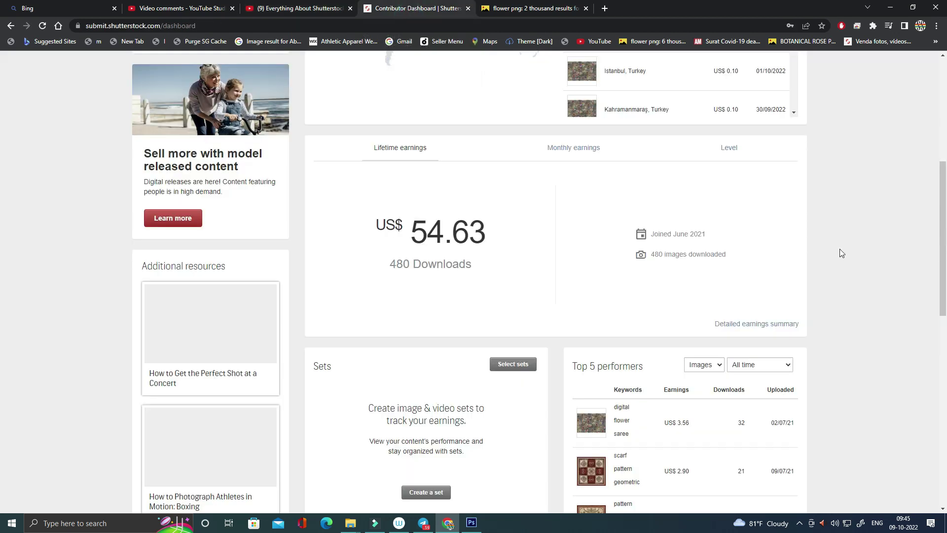
scroll(840, 248, up, 5)
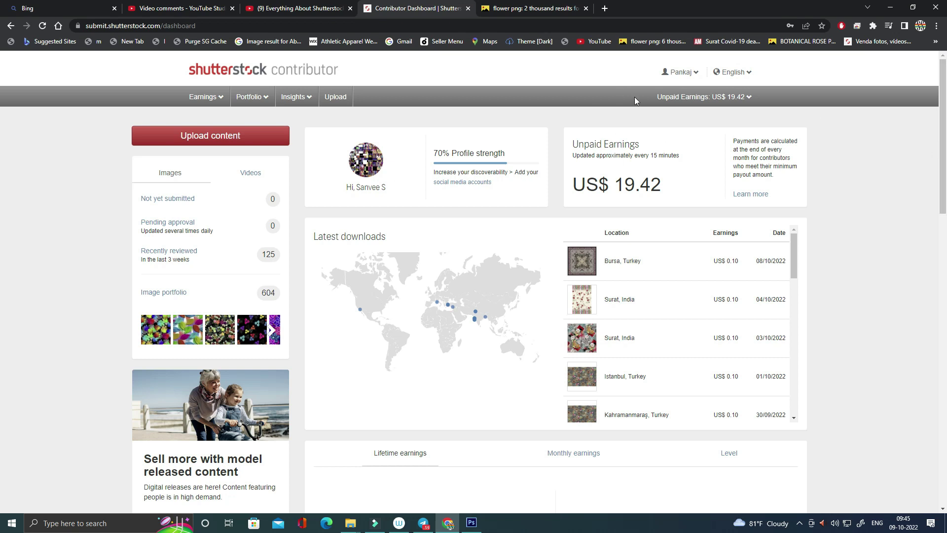
click(680, 73)
Scroll through the dashboard's US$ 54.63 lifetime earnings and 604 portfolio images down to the footer
scroll(466, 340, down, 1)
scroll(466, 339, down, 2)
scroll(820, 186, up, 3)
scroll(1, 144, down, 1)
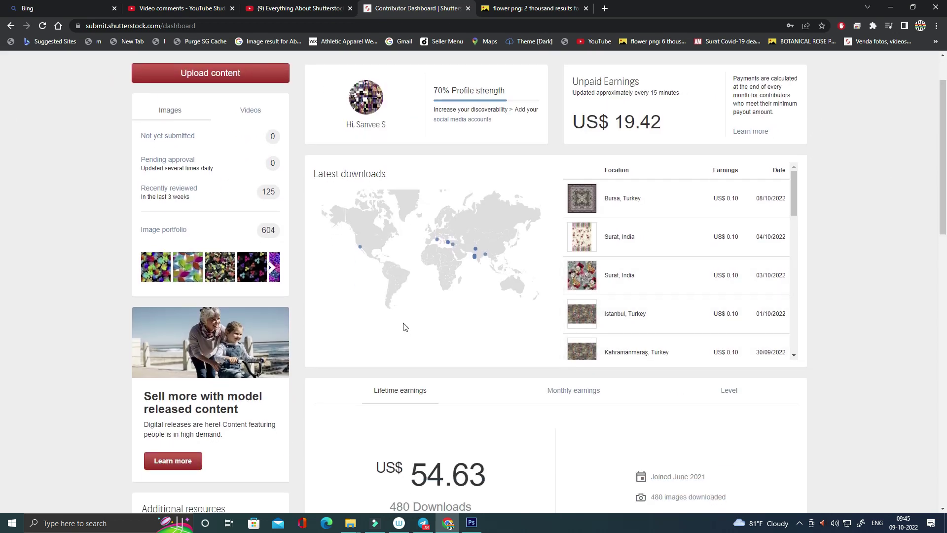
scroll(400, 321, down, 2)
scroll(402, 317, down, 4)
scroll(406, 319, down, 1)
scroll(402, 313, down, 8)
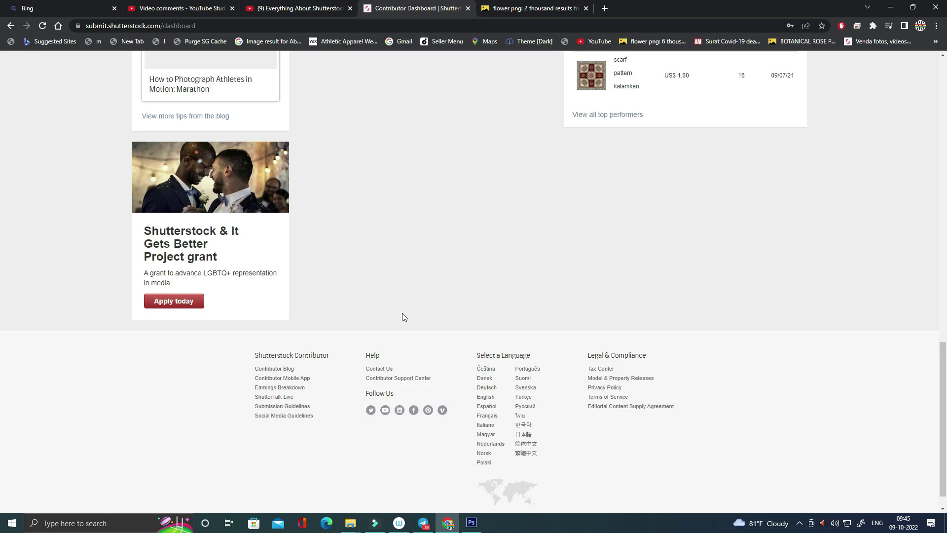
scroll(402, 313, down, 1)
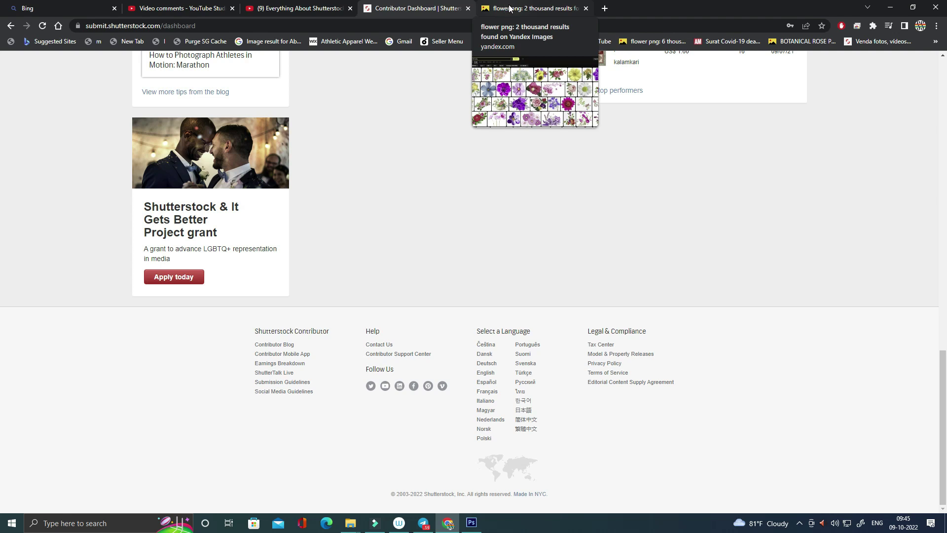
Browse the flower PNG results in Yandex Images and open the purple crocus image
click(510, 8)
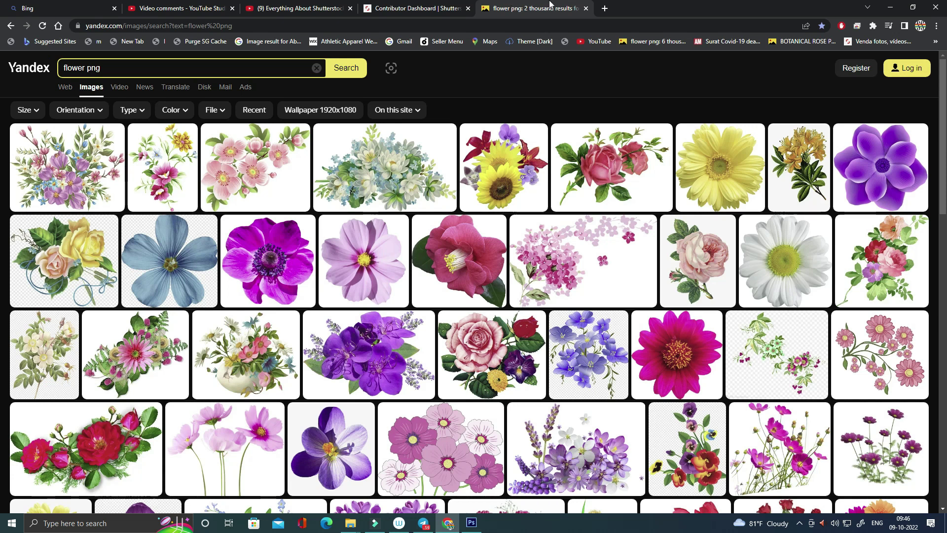
scroll(944, 122, down, 1)
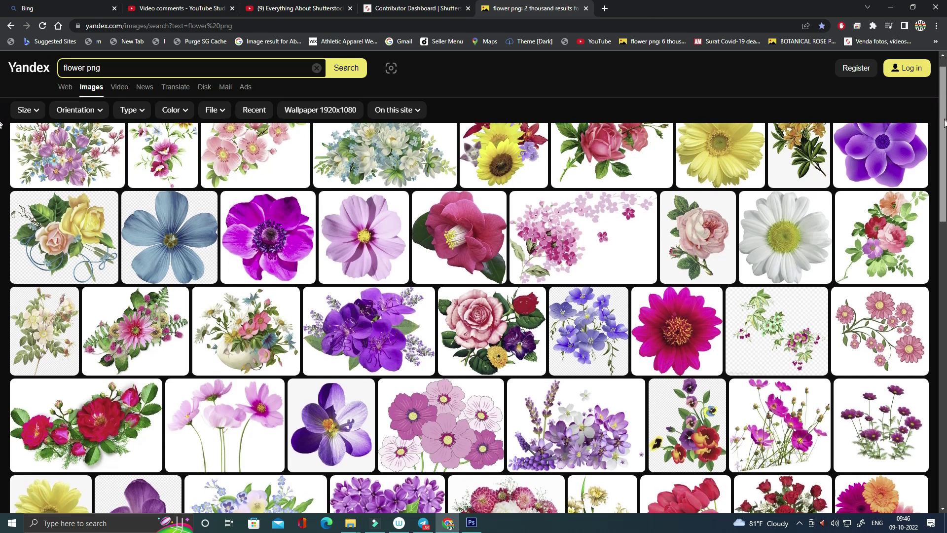
drag(944, 122, 944, 128)
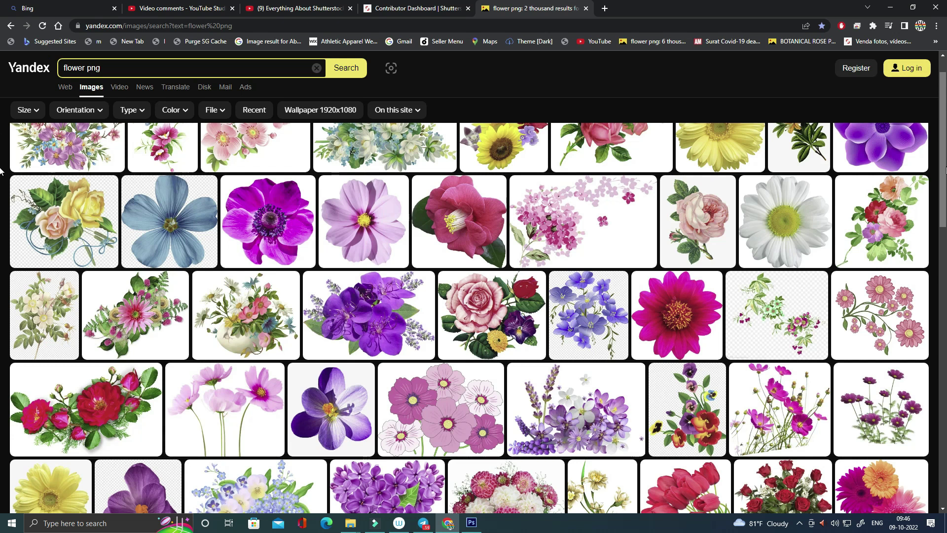
scroll(0, 213, up, 1)
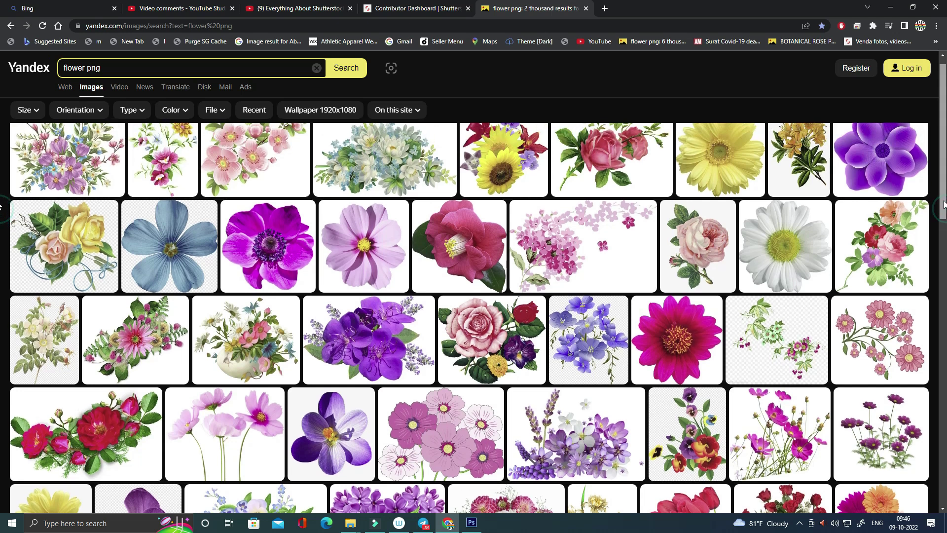
scroll(517, 264, down, 3)
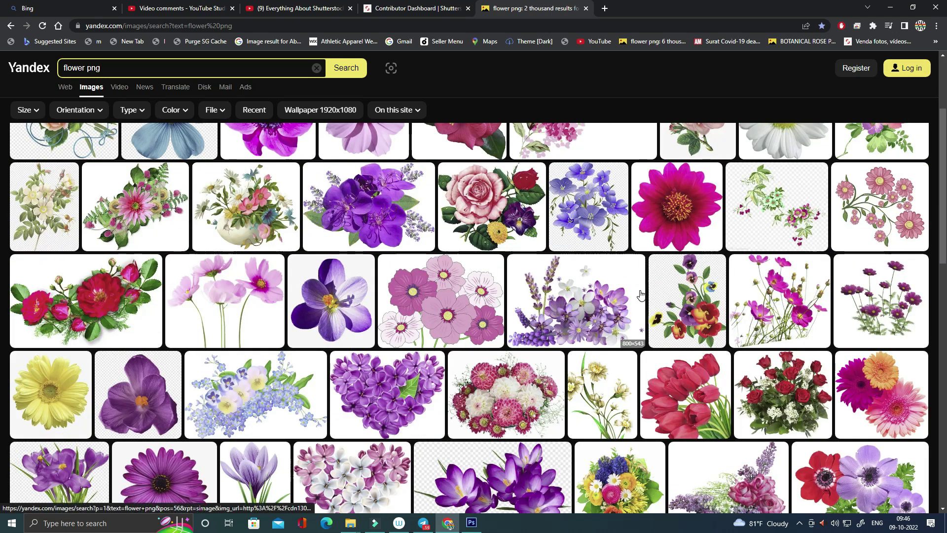
scroll(517, 264, down, 4)
scroll(313, 208, up, 2)
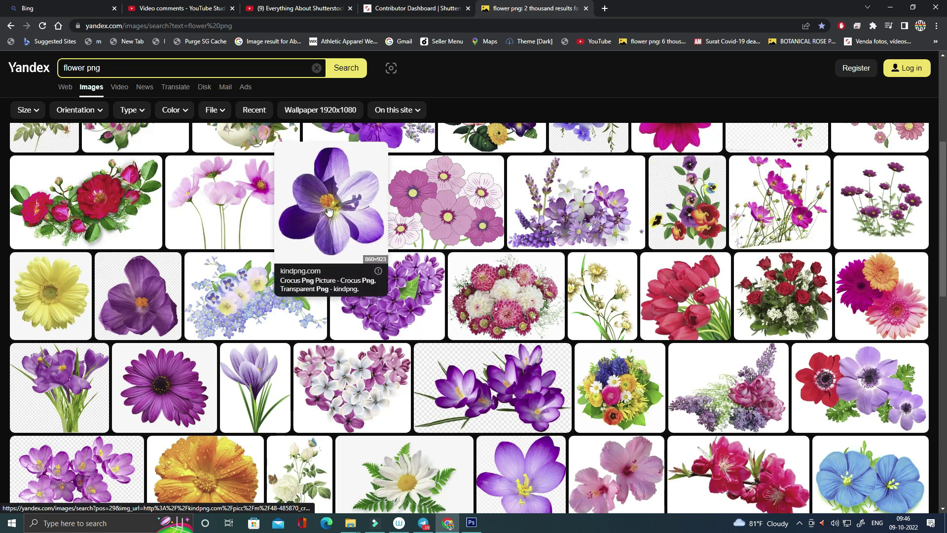
click(314, 209)
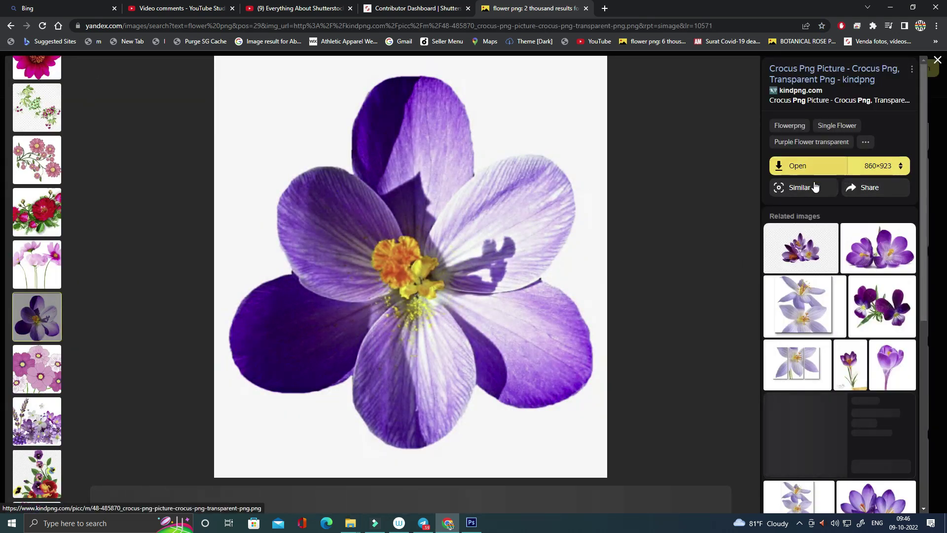
Save the crocus PNG from its source page and open it in Photoshop
click(797, 166)
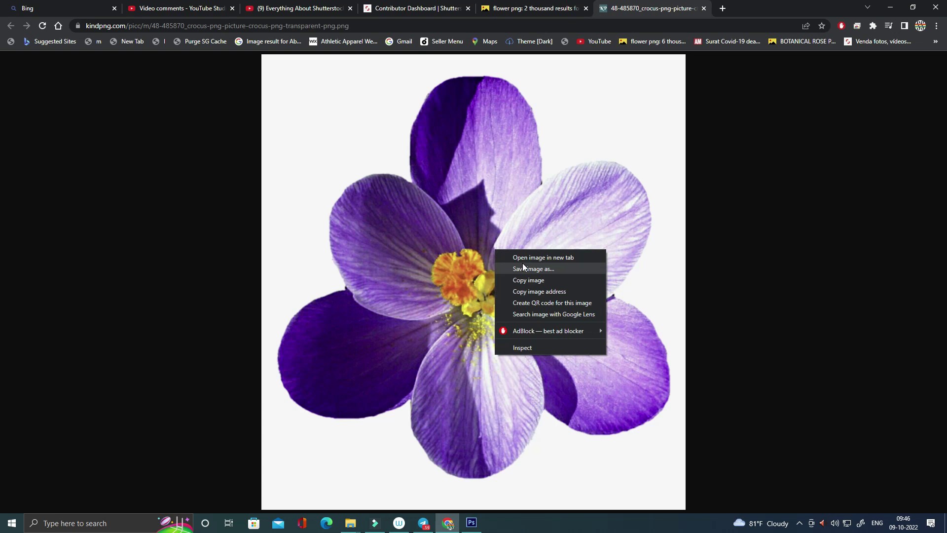
click(528, 269)
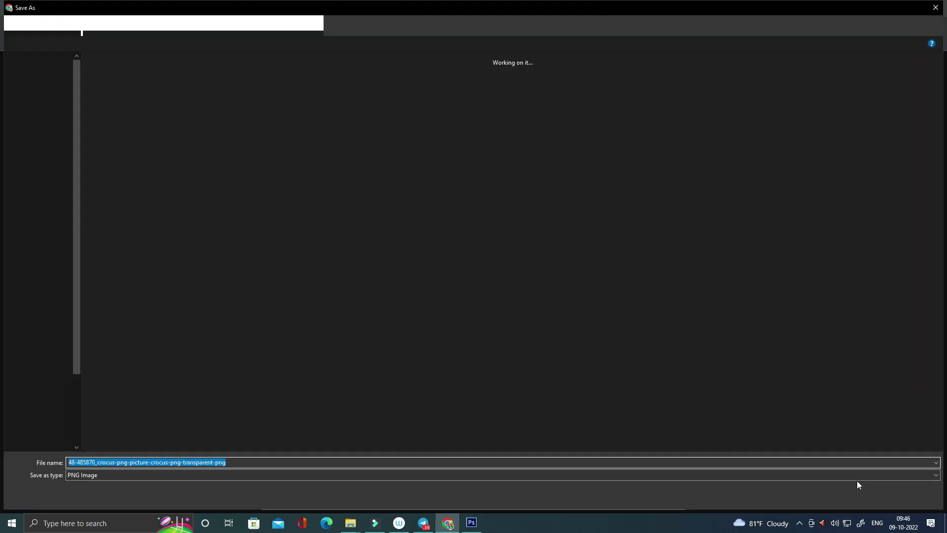
click(858, 496)
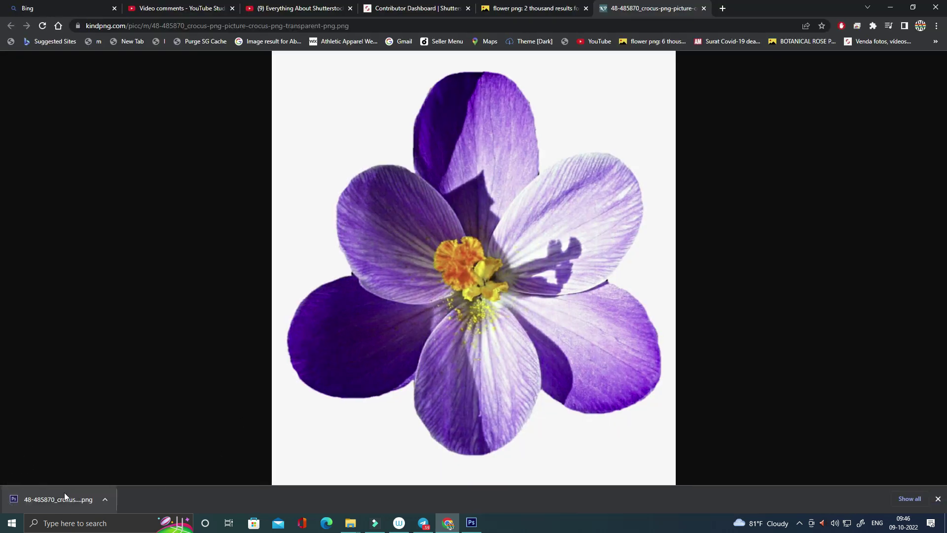
click(59, 498)
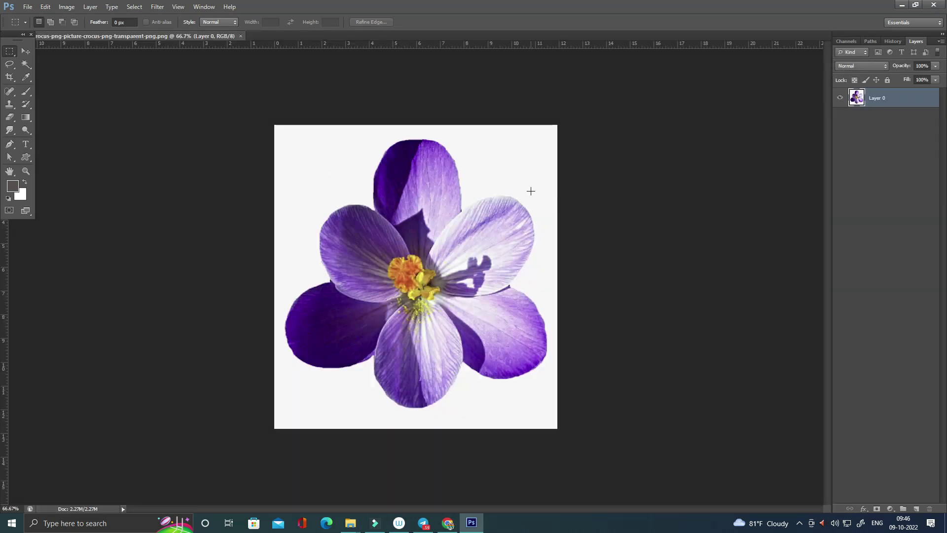
Inspect the upper-right petal and select the white background with the Magic Wand
mouse_move(493, 209)
mouse_down()
mouse_move(547, 262)
mouse_move(541, 252)
mouse_up()
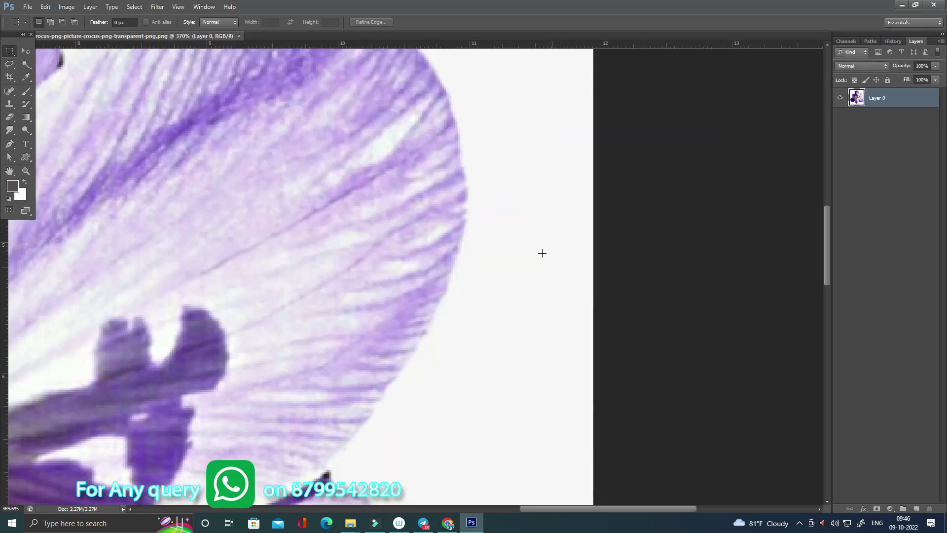
key(ctrl+0)
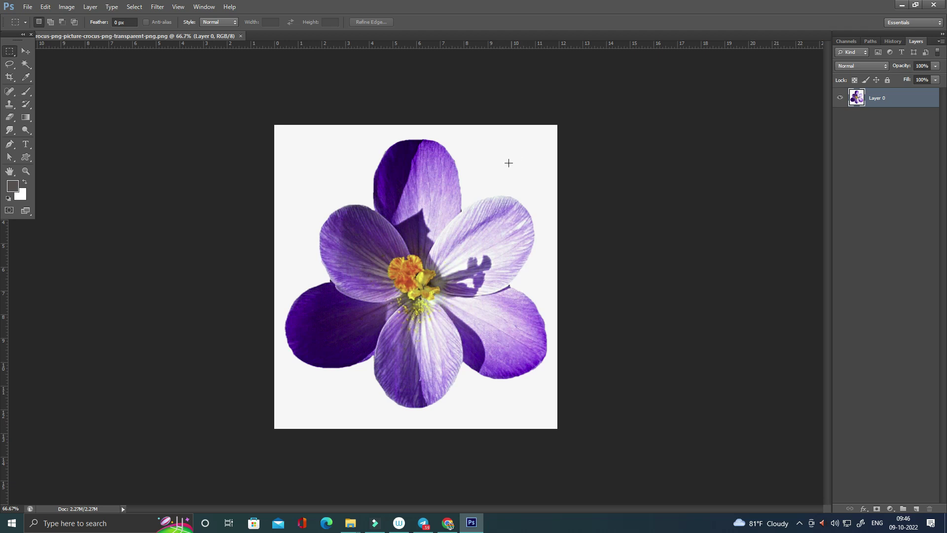
key(w)
click(466, 144)
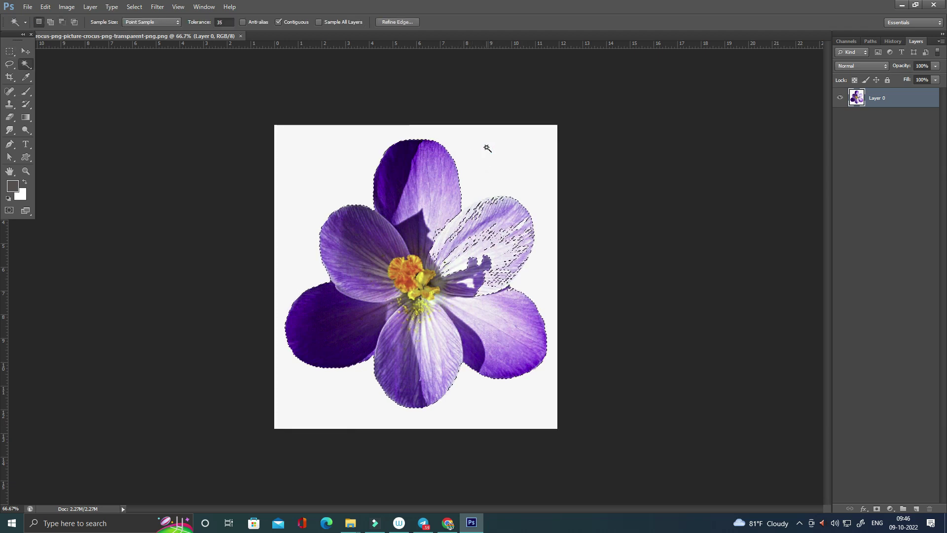
key(l)
Resize the image to 10 × 10 inches at 300 pixels/inch (3000 × 3000 px)
key(ctrl+alt+i)
key(Tab)
key(Tab)
key(Tab)
key(Tab)
key(Tab)
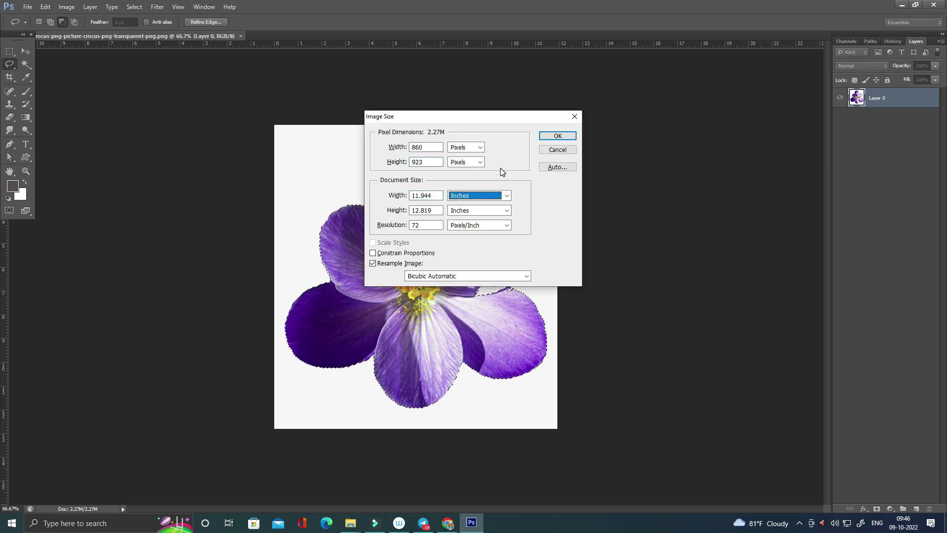
key(shift+Tab)
text(10)
key(Tab)
text(10)
key(Tab)
key(Tab)
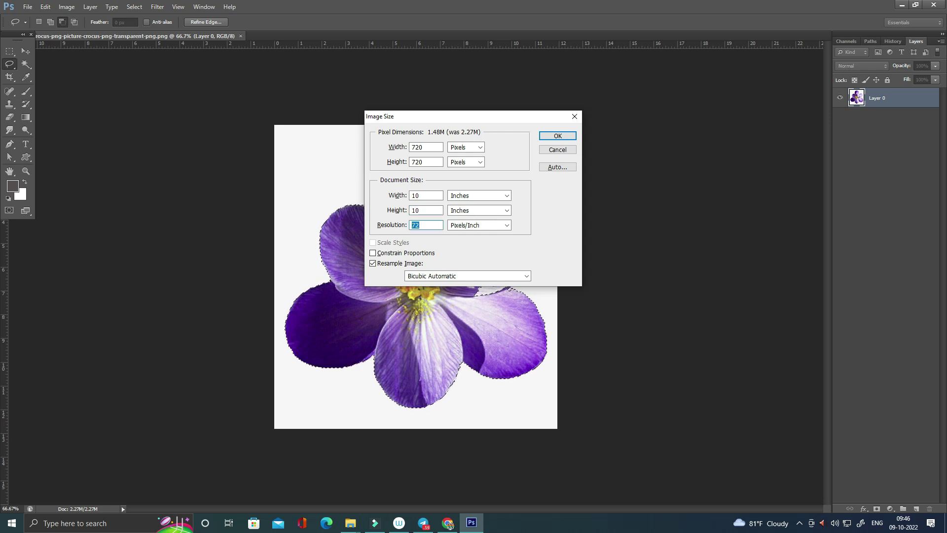
text(300)
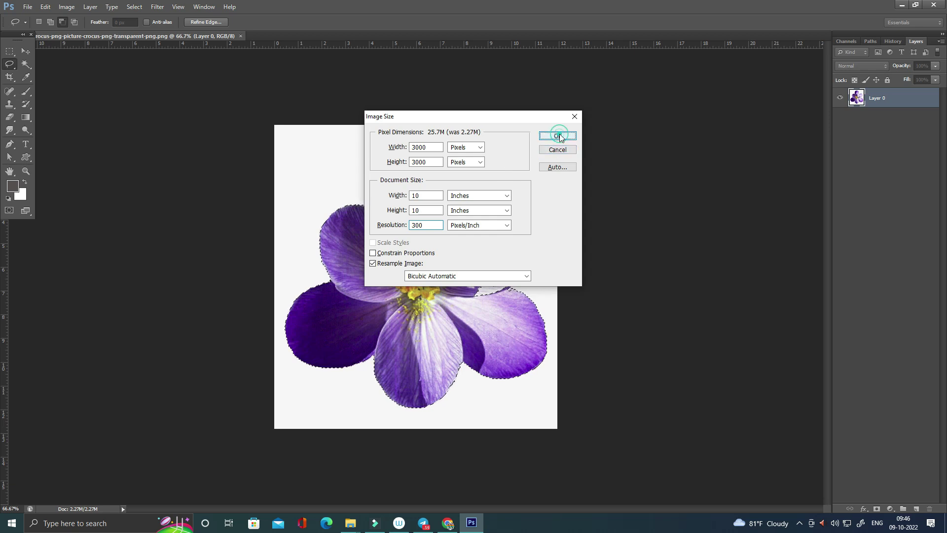
click(557, 138)
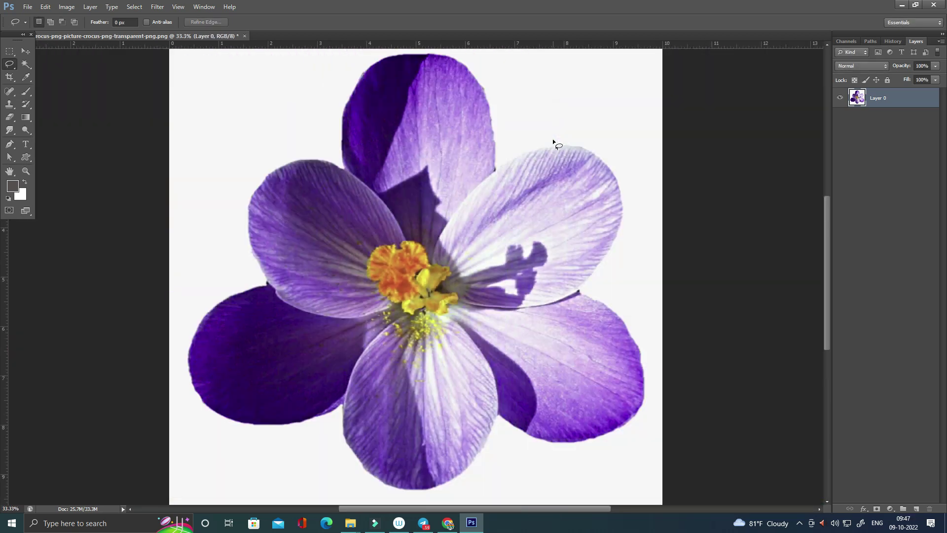
key(ctrl+minus)
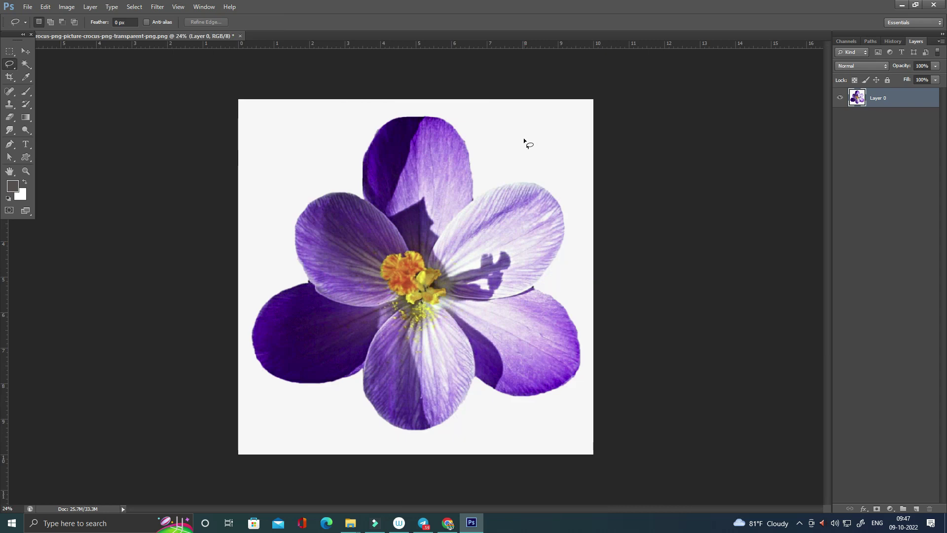
Select the whole canvas and subtract the white background using the Magic Wand
click(180, 8)
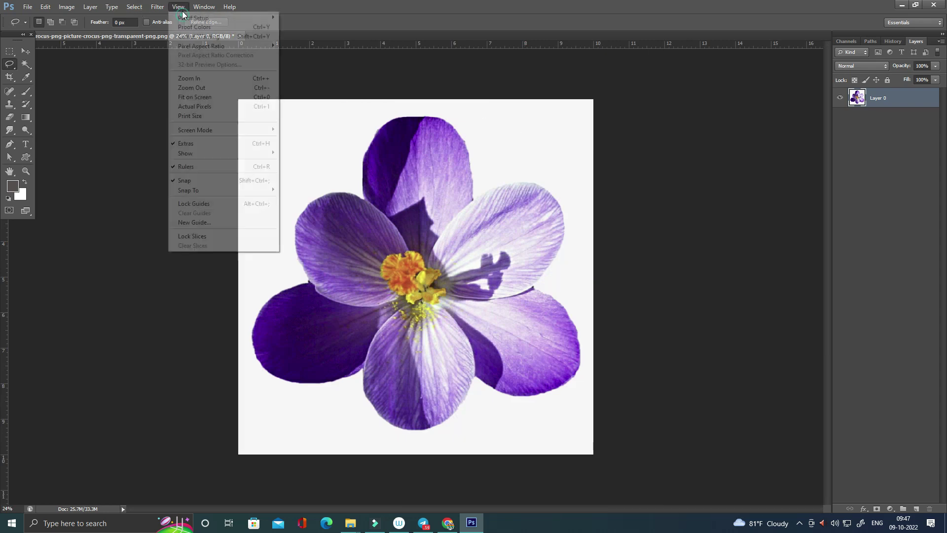
click(515, 104)
key(ctrl+a)
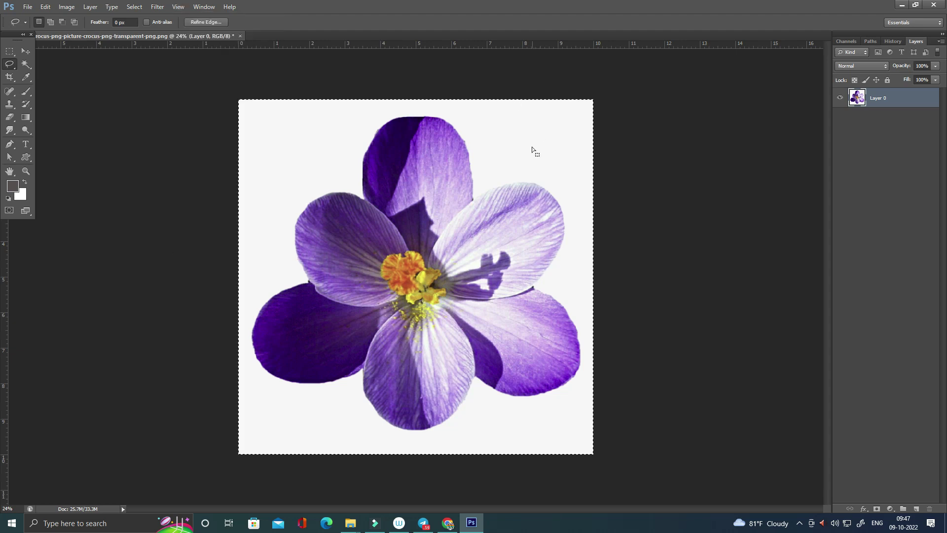
key(w)
alt+click(512, 135)
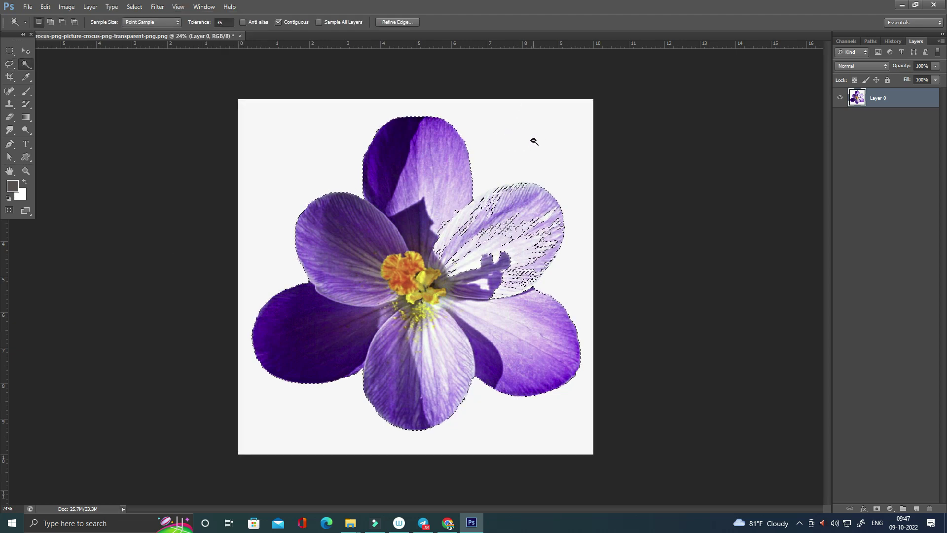
key(l)
Lasso the pale right petal's edges back into the flower selection
scroll(575, 286, up, 4)
mouse_move(251, 178)
mouse_down()
mouse_move(292, 156)
mouse_move(403, 132)
mouse_move(485, 181)
mouse_up()
mouse_move(492, 210)
mouse_down()
mouse_move(484, 310)
mouse_move(462, 361)
mouse_move(423, 416)
mouse_move(349, 452)
mouse_move(143, 237)
mouse_up()
scroll(318, 280, down, 2)
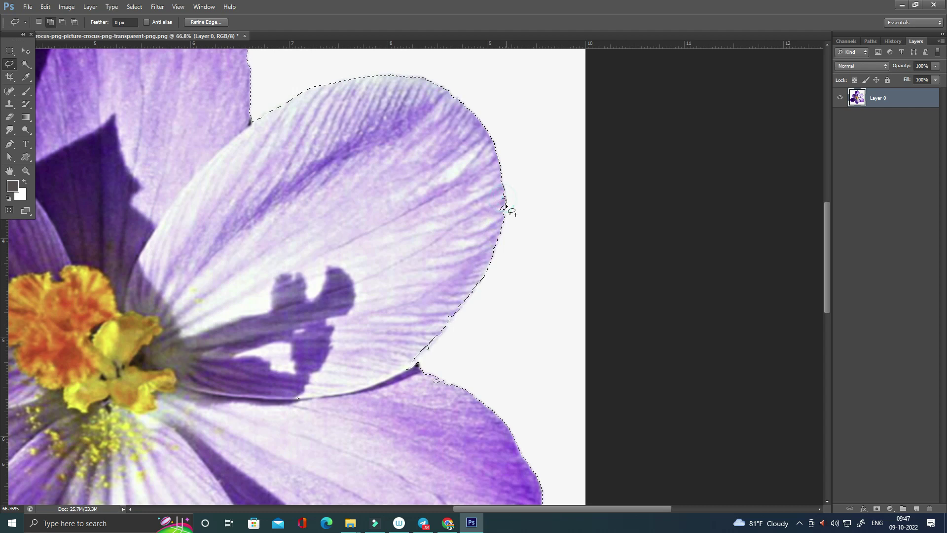
drag(481, 261, 416, 367)
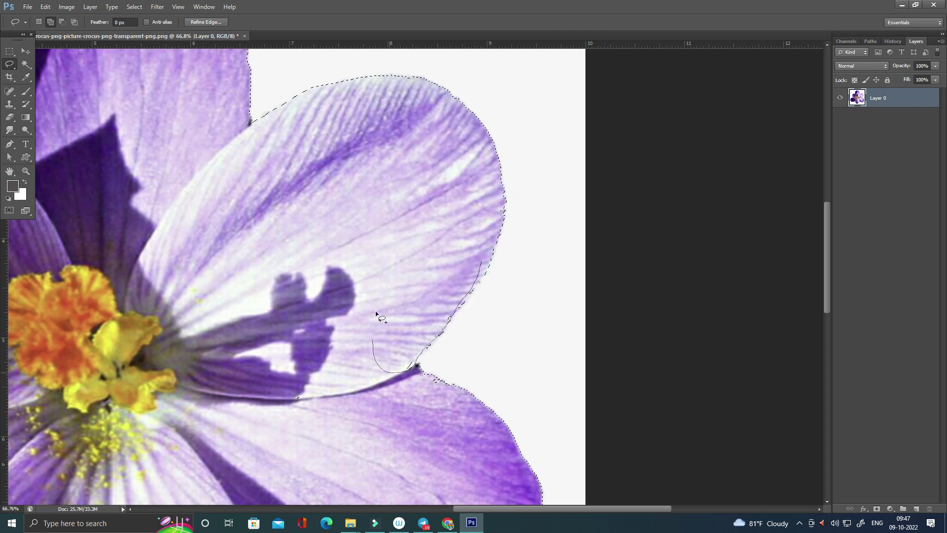
drag(478, 275, 423, 328)
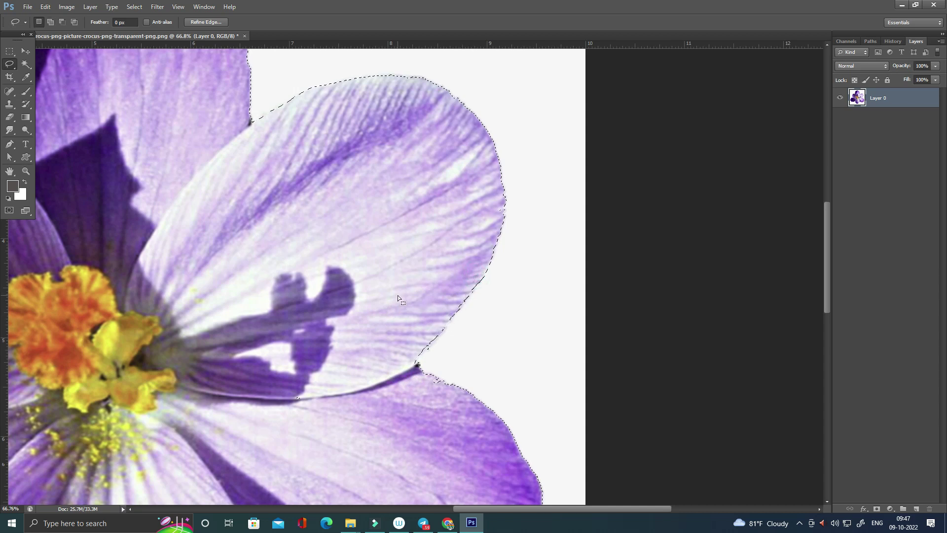
scroll(397, 295, down, 1)
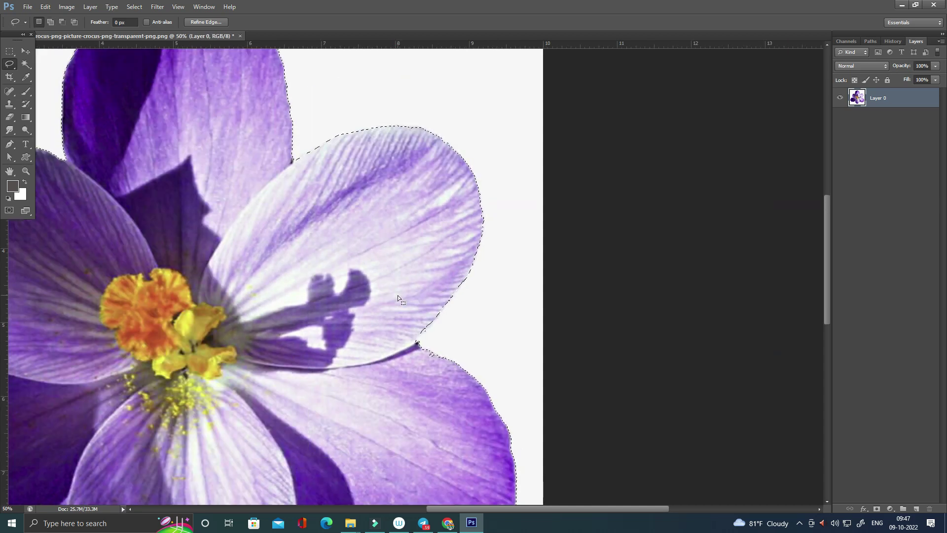
scroll(398, 295, down, 1)
scroll(397, 295, down, 1)
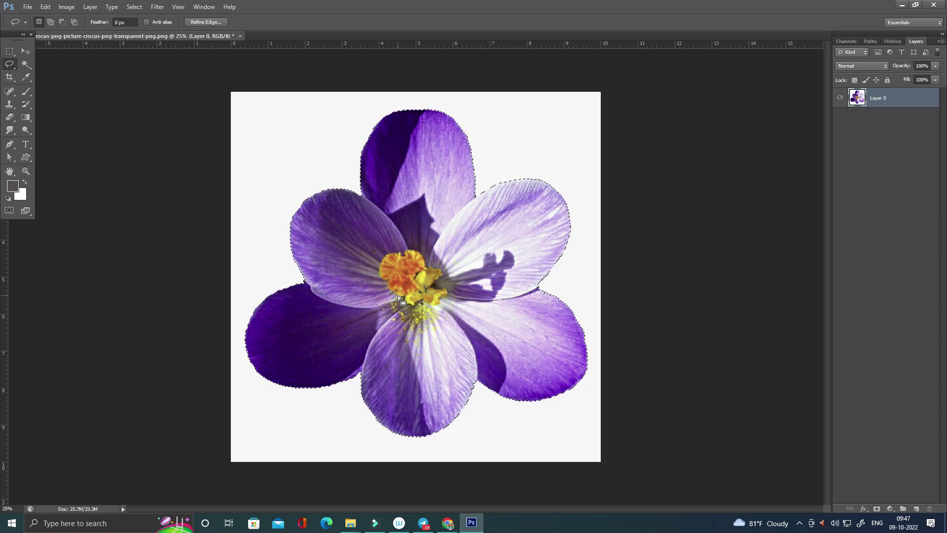
Invert the selection, delete the white background to transparency, and deselect
key(alt+s)
key(i)
key(Delete)
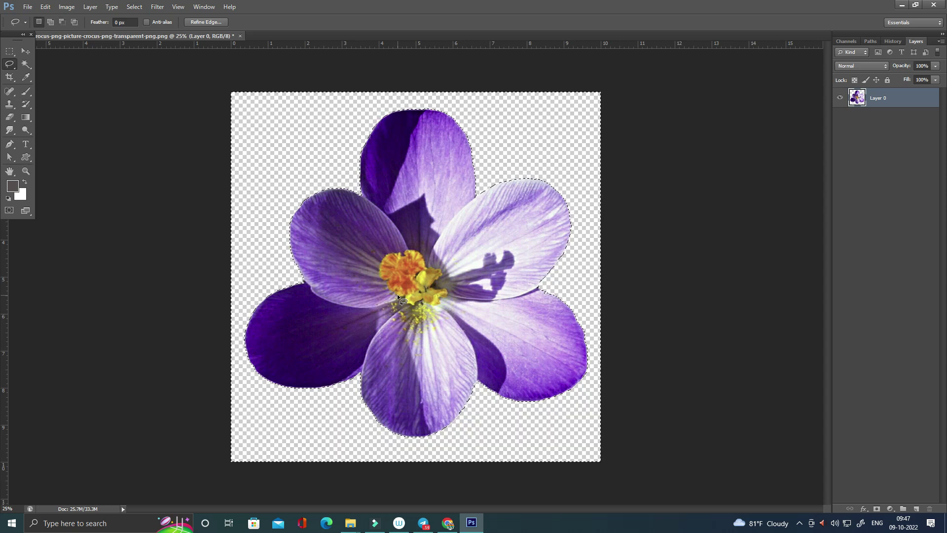
key(ctrl+d)
Scale the crocus down to about 85% with Free Transform and commit it
key(ctrl+t)
drag(586, 109, 560, 140)
key(Return)
key(l)
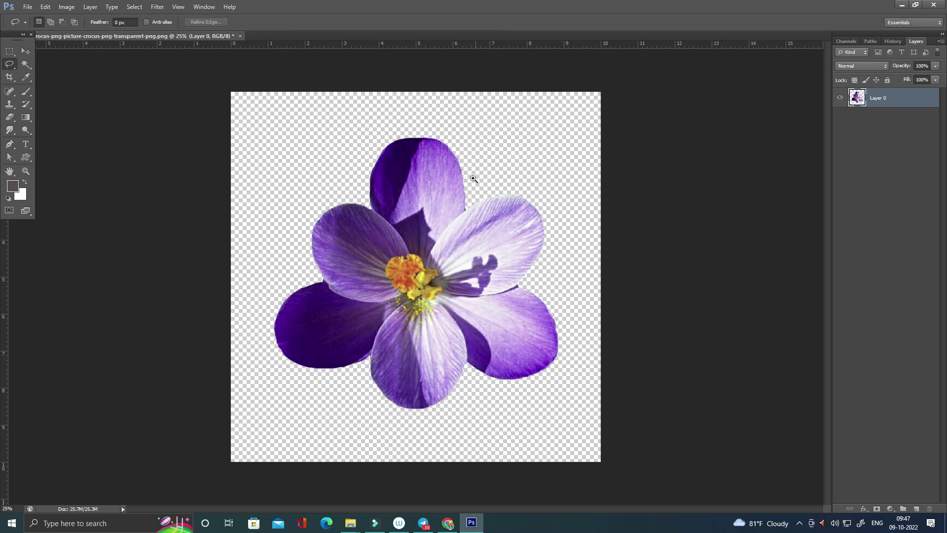
mouse_move(473, 179)
mouse_down()
mouse_move(528, 321)
mouse_move(525, 313)
mouse_up()
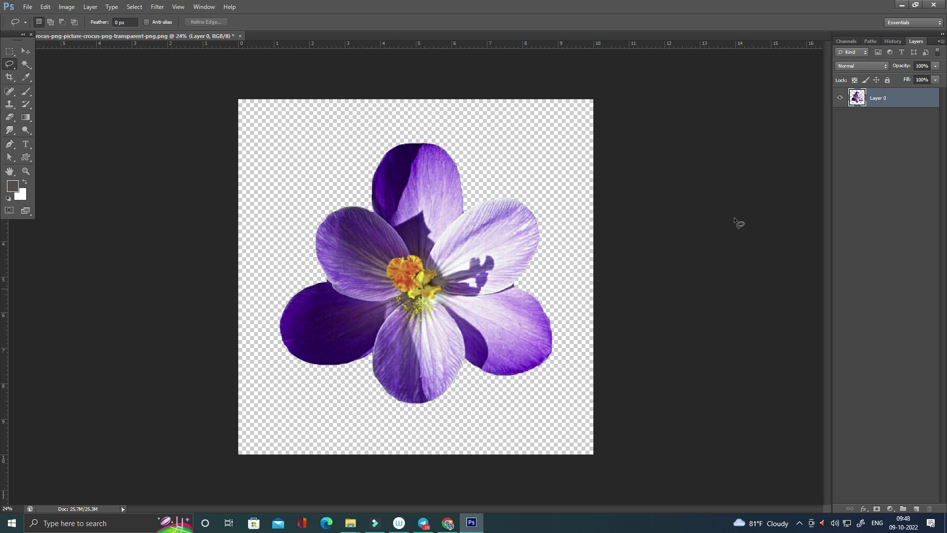
Show the Actions panel and run the Seamless Pattern action on the crocus
click(196, 8)
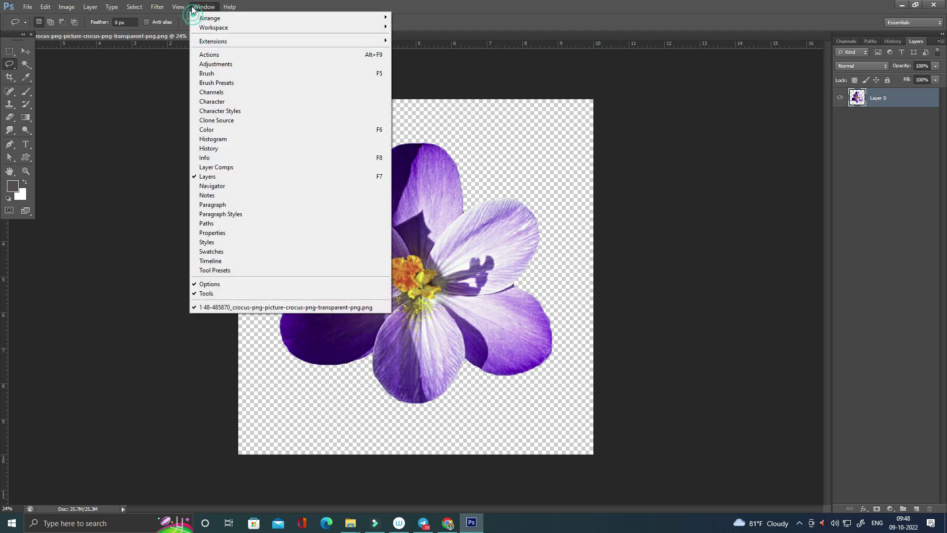
click(215, 54)
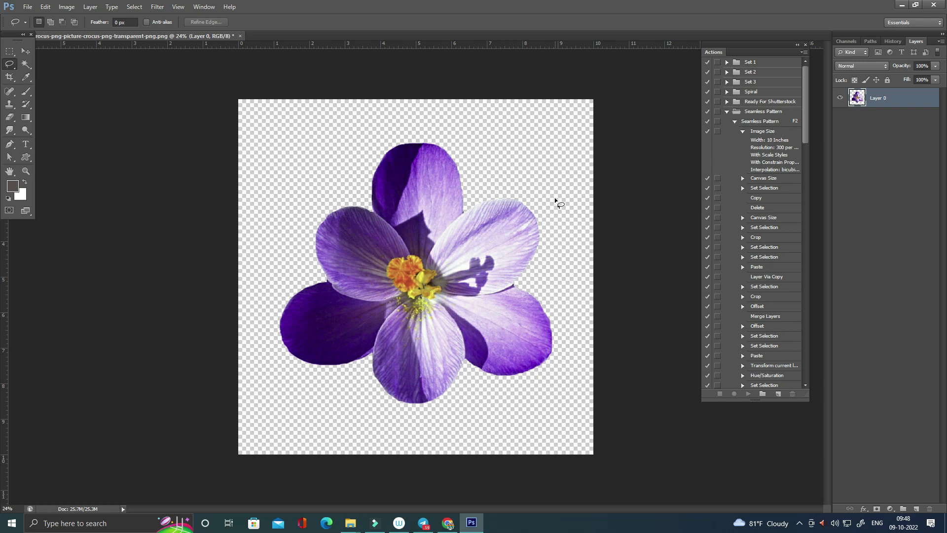
key(F2)
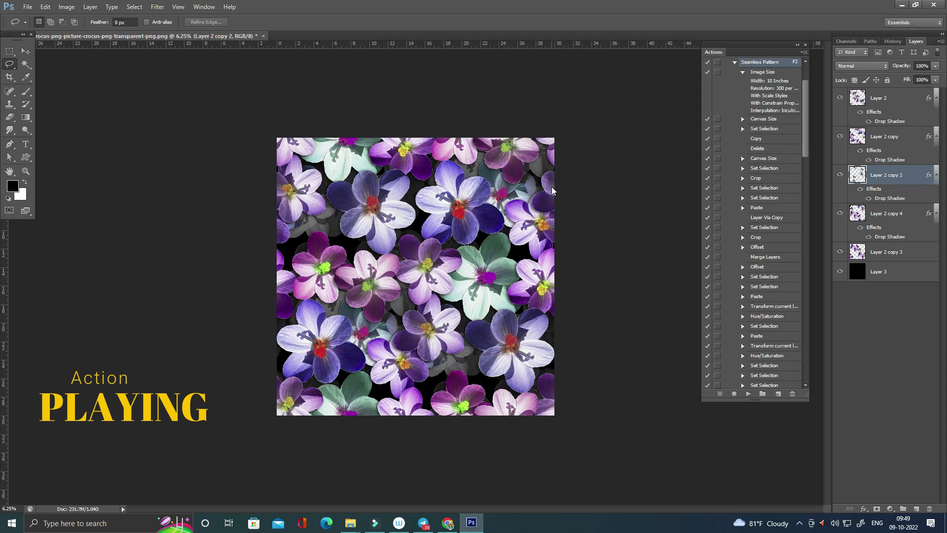
key(ctrl+plus)
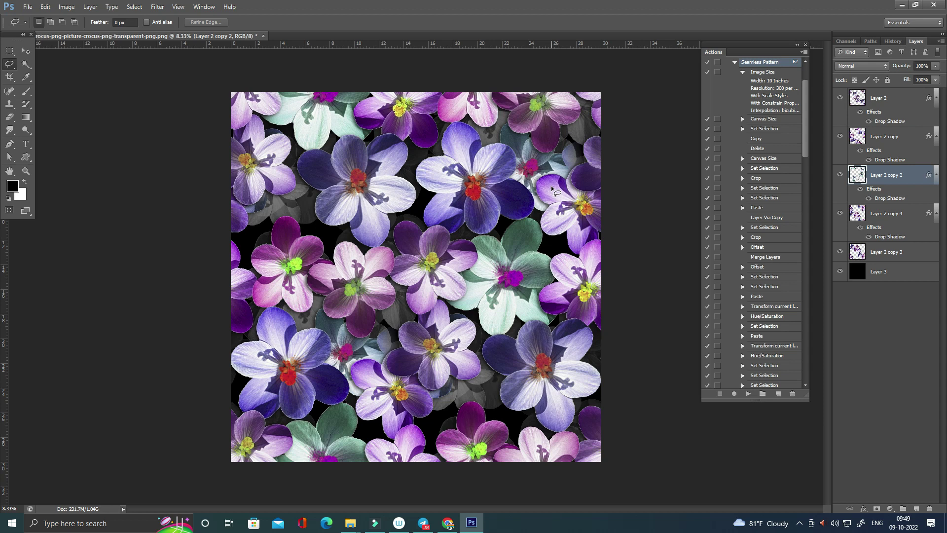
click(880, 272)
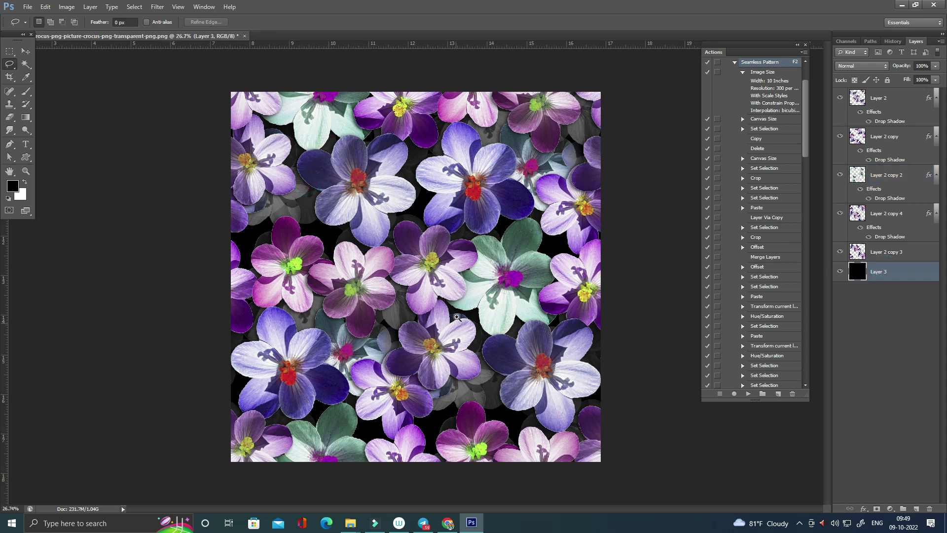
drag(366, 244, 454, 295)
key(ctrl+minus)
key(ctrl+minus)
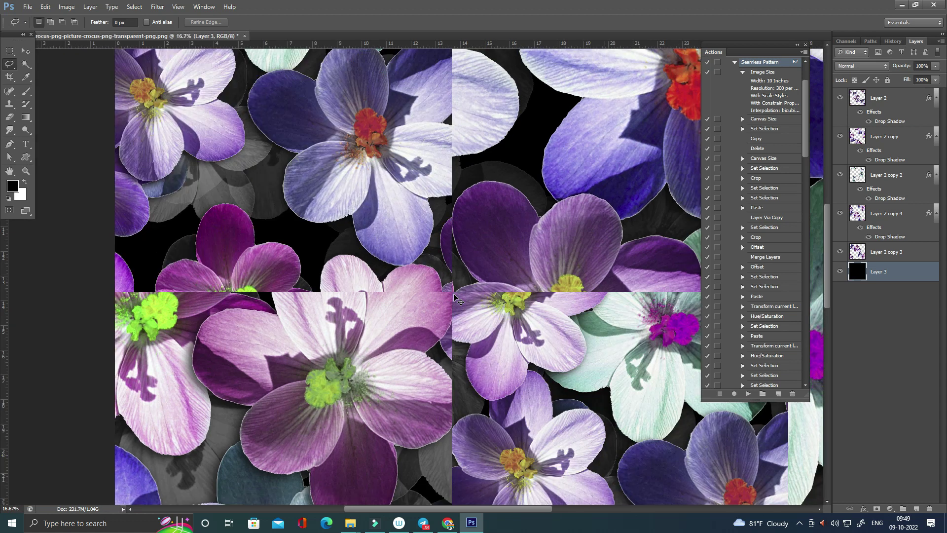
key(ctrl+minus)
key(ctrl+minus)
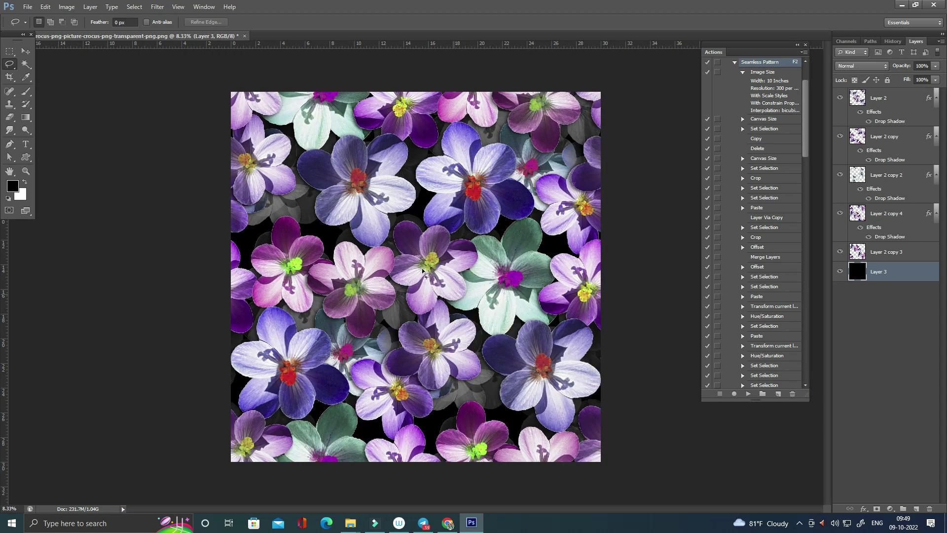
On Layer 2 copy, apply Selective Color with Greens Magenta +41
key(v)
right_click(298, 270)
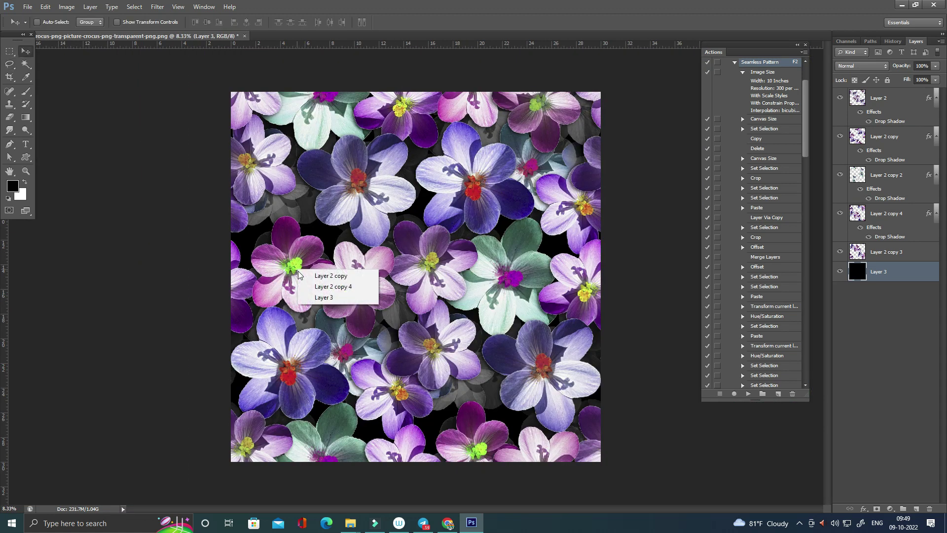
click(311, 275)
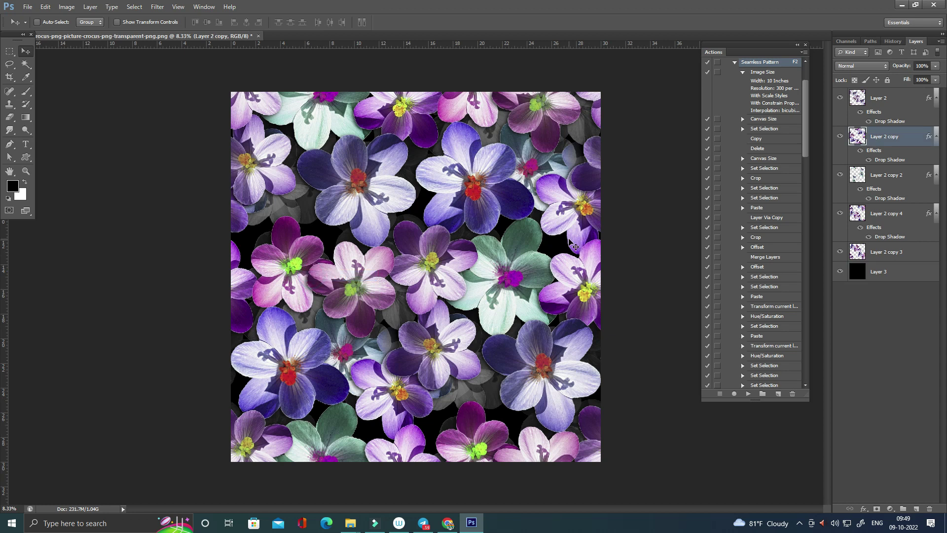
key(alt+i)
key(j)
key(s)
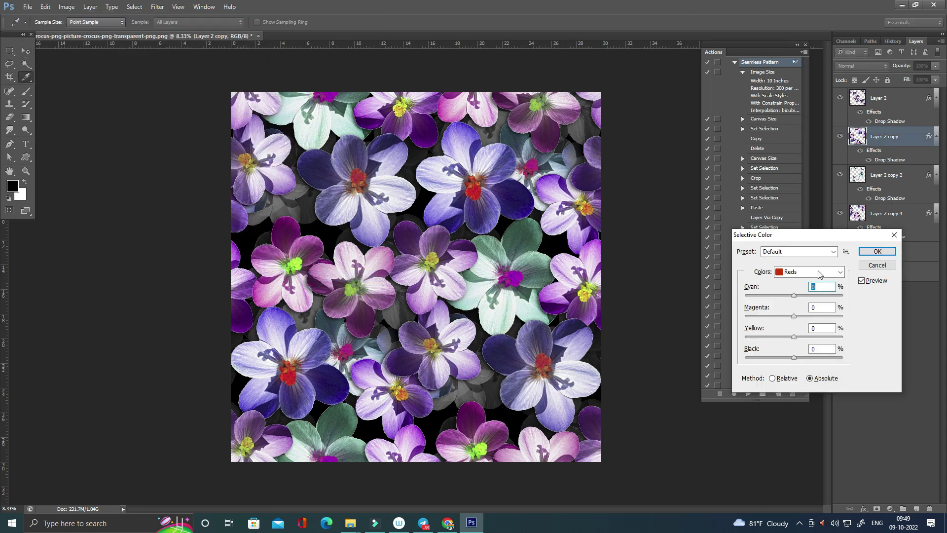
click(819, 275)
click(794, 295)
drag(793, 316, 815, 316)
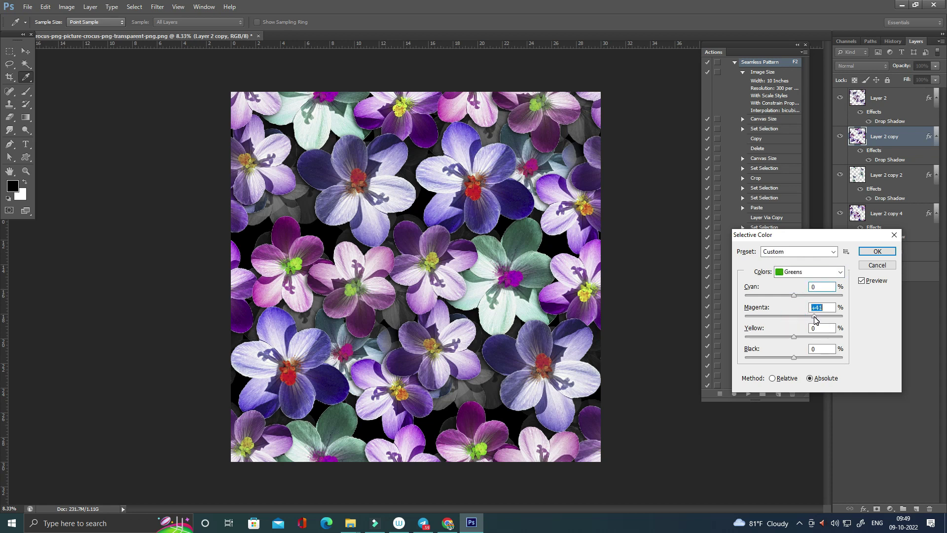
key(Return)
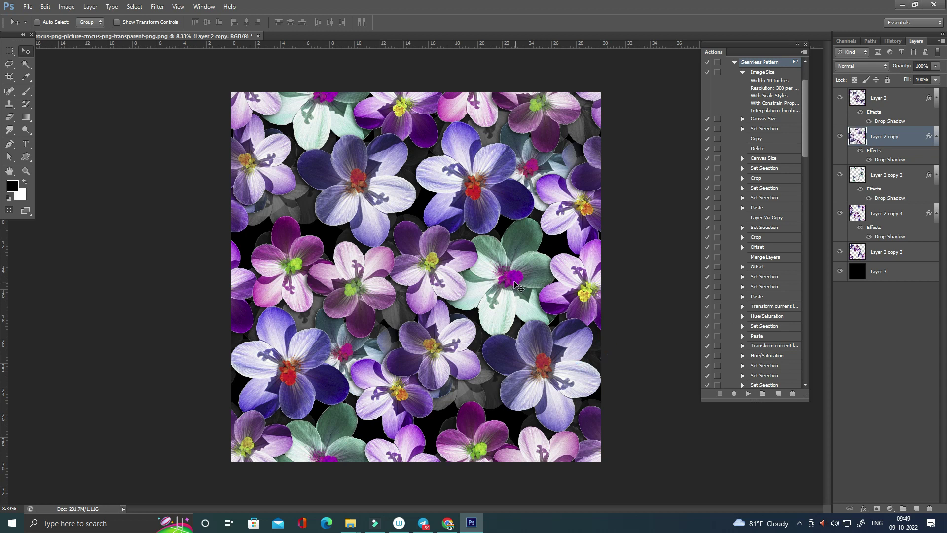
On Layer 2 copy 2, apply Selective Color Magentas: Magenta −24, Yellow +48, Black +12
right_click(539, 280)
click(557, 286)
key(alt+i)
key(a)
key(s)
click(809, 273)
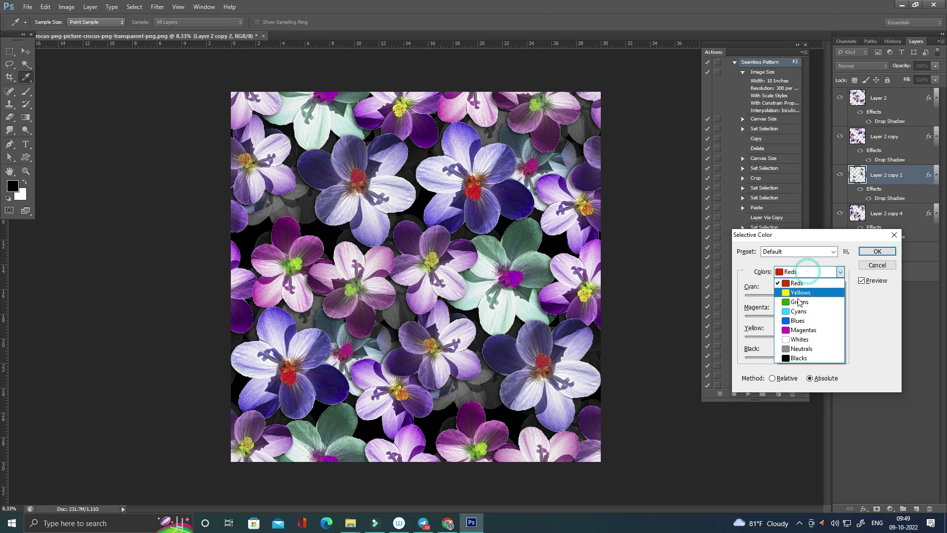
click(793, 326)
mouse_move(794, 317)
mouse_down()
mouse_move(782, 317)
mouse_move(816, 338)
mouse_up()
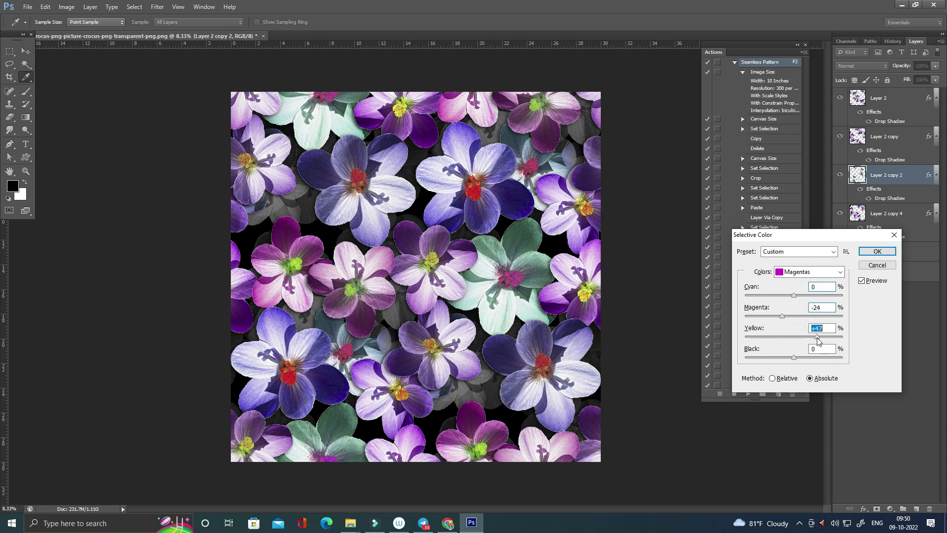
click(801, 359)
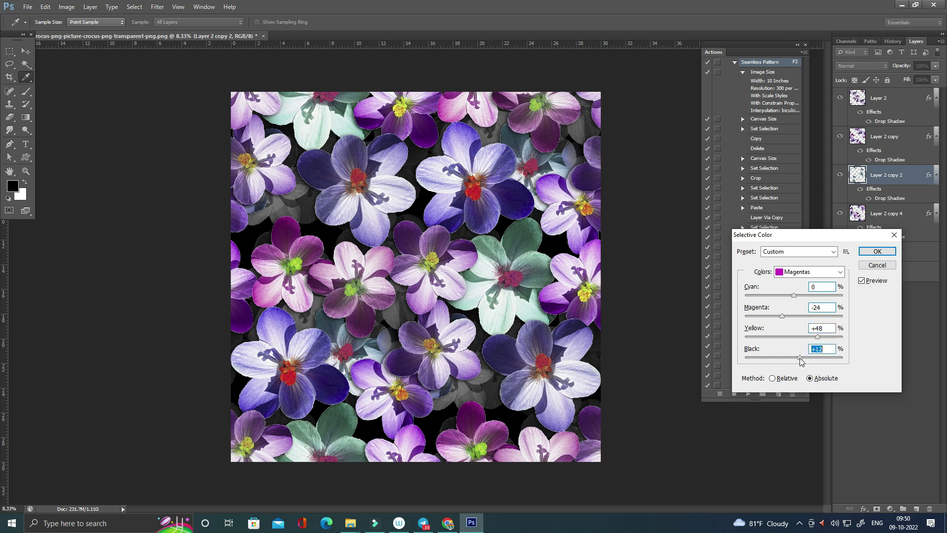
click(877, 251)
key(ctrl+minus)
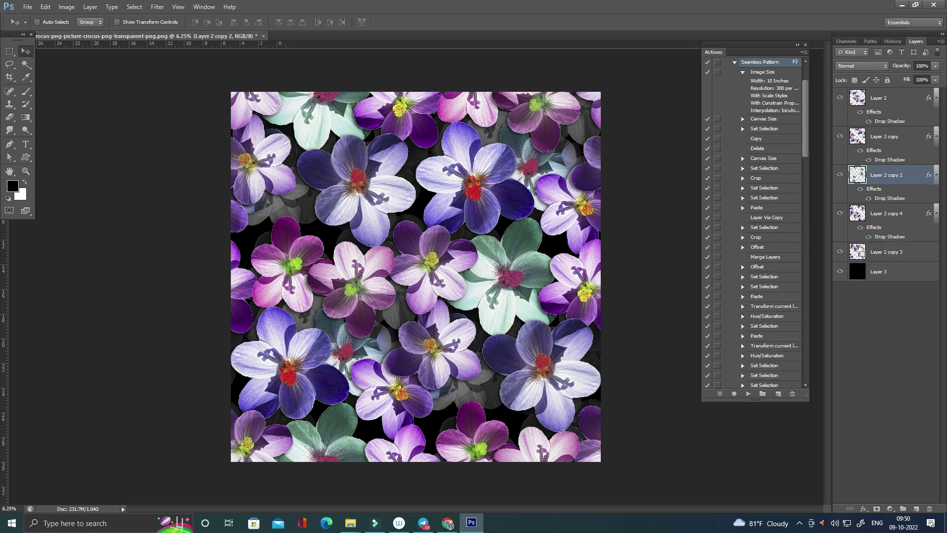
key(ctrl+plus)
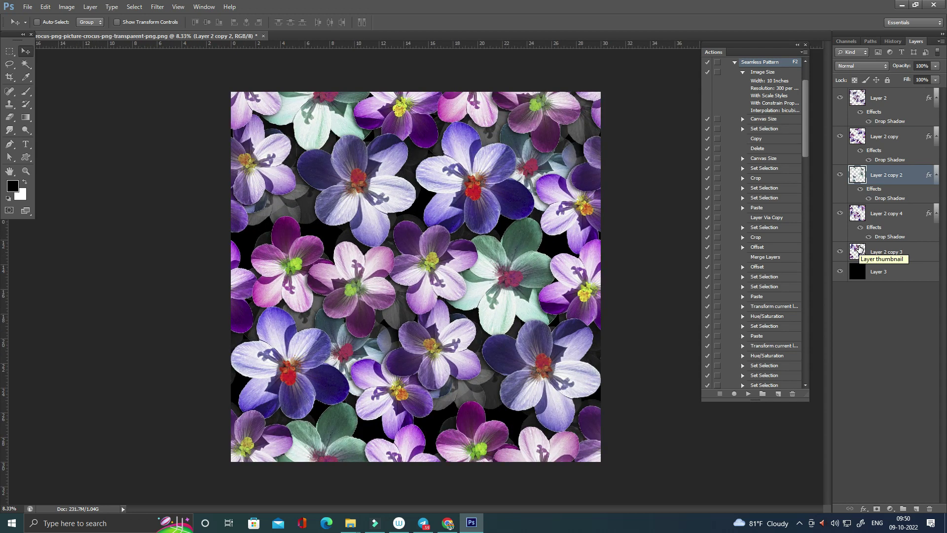
key(alt+l)
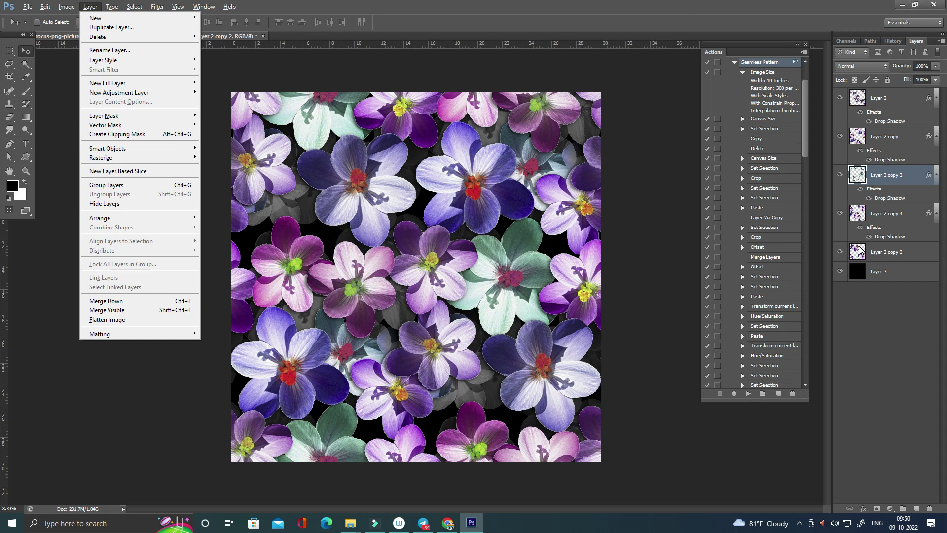
Apply a small-radius Gaussian Blur to the crocus pattern
click(859, 249)
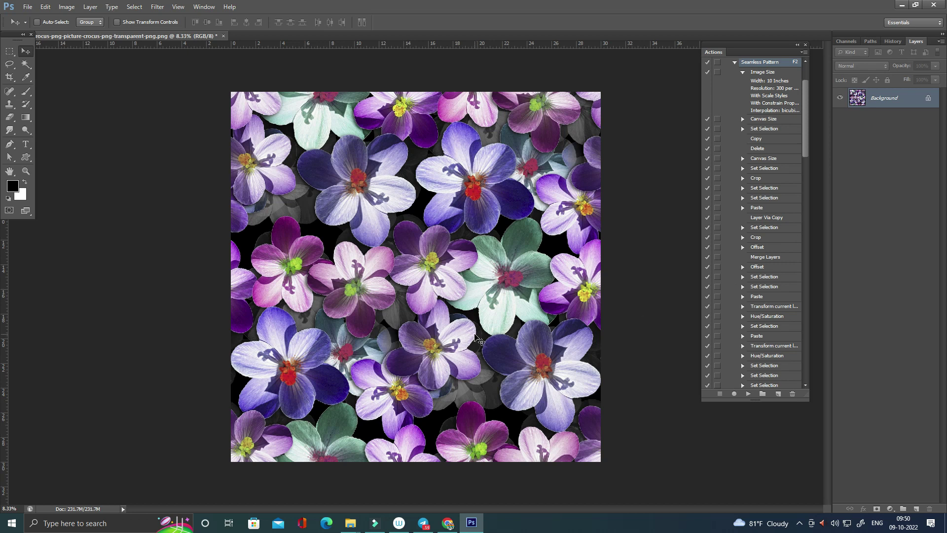
key(alt+t)
key(Down)
key(Down)
key(Down)
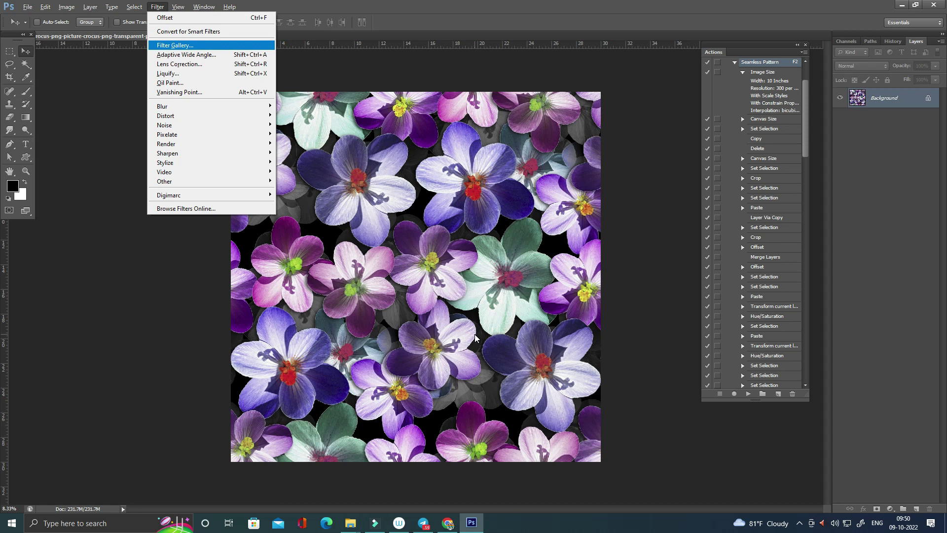
key(Down)
key(Down)
key(Down)
key(Down)
key(Down)
key(Down)
key(Right)
key(Down)
key(Down)
key(Down)
key(Down)
key(Down)
key(Down)
key(Down)
key(Return)
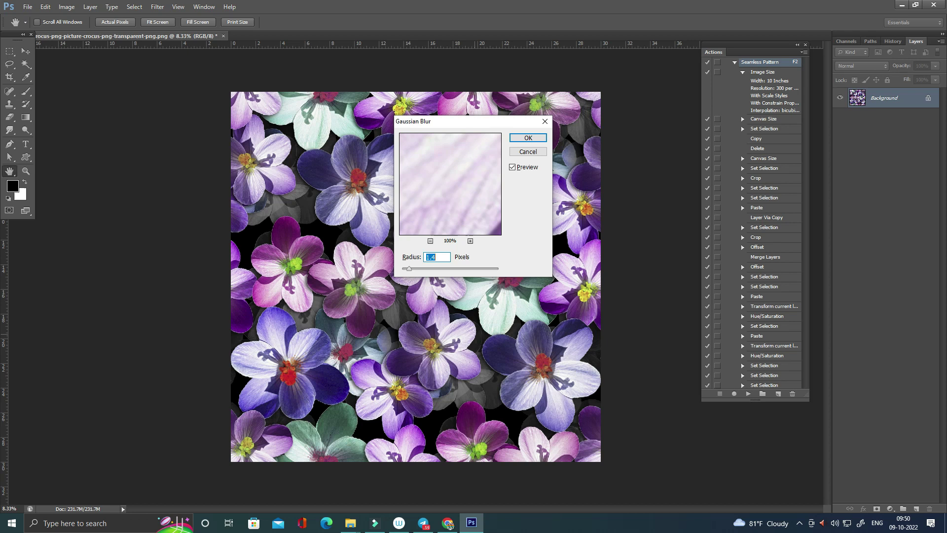
key(Return)
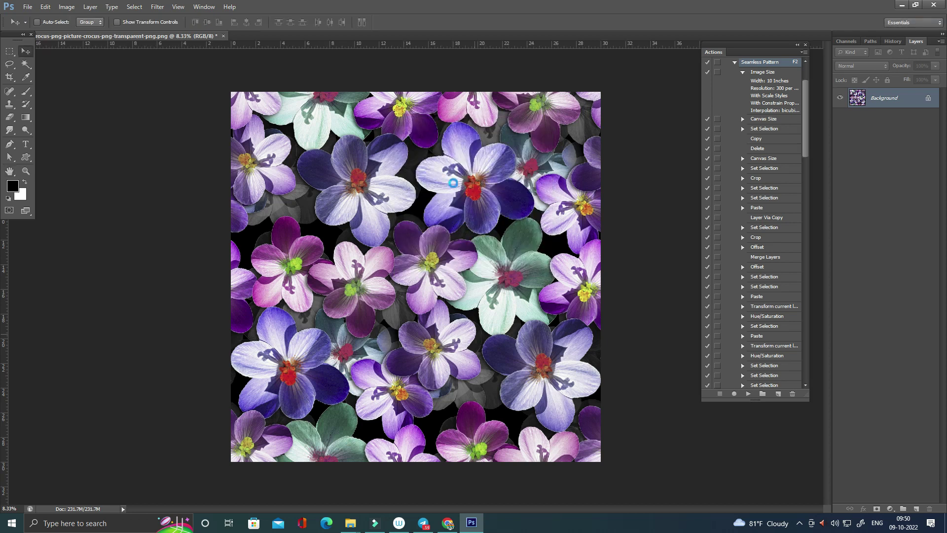
Zoom in to inspect a blurred flower, zoom back out, and start saving the pattern
mouse_move(421, 162)
mouse_down()
mouse_move(462, 184)
mouse_move(350, 353)
mouse_up()
scroll(463, 184, up, 5)
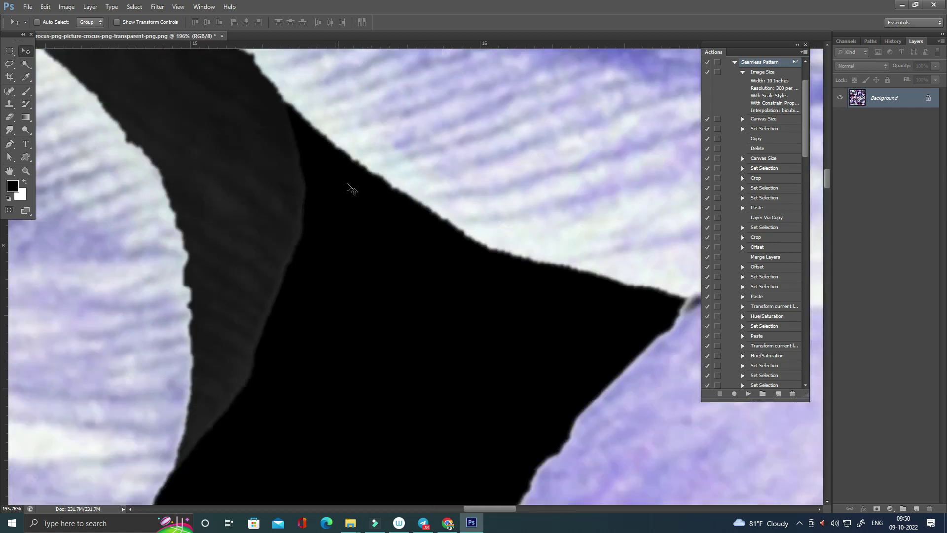
scroll(395, 198, down, 1)
scroll(392, 195, down, 2)
scroll(393, 195, down, 2)
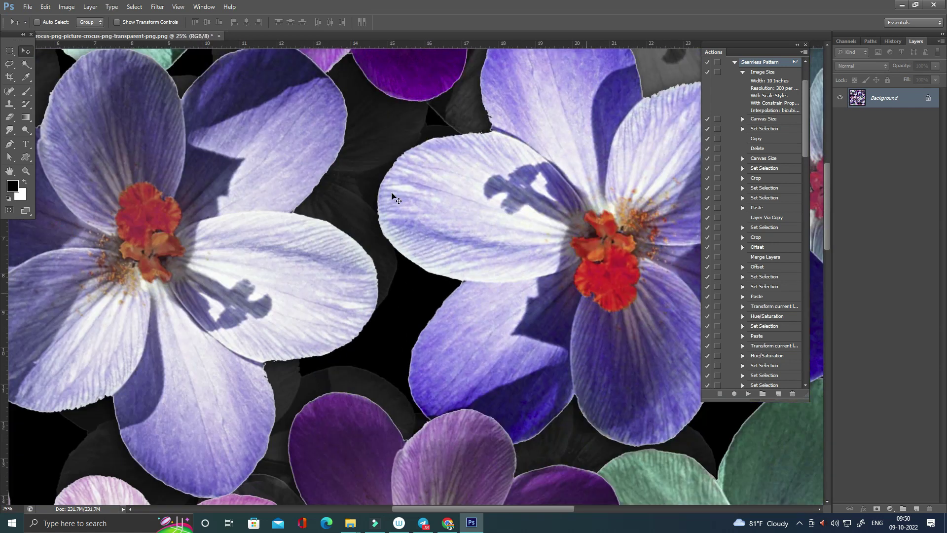
scroll(393, 195, down, 2)
scroll(393, 195, down, 1)
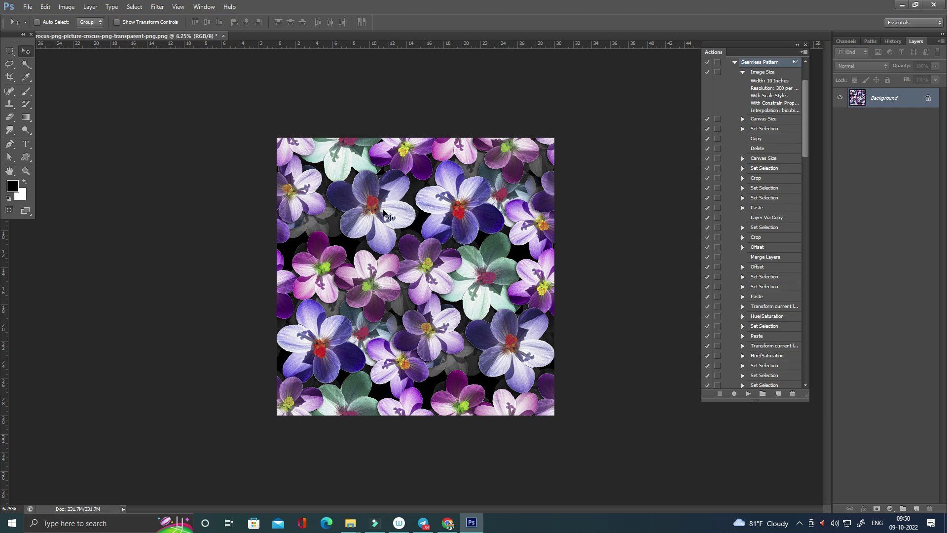
scroll(351, 192, up, 1)
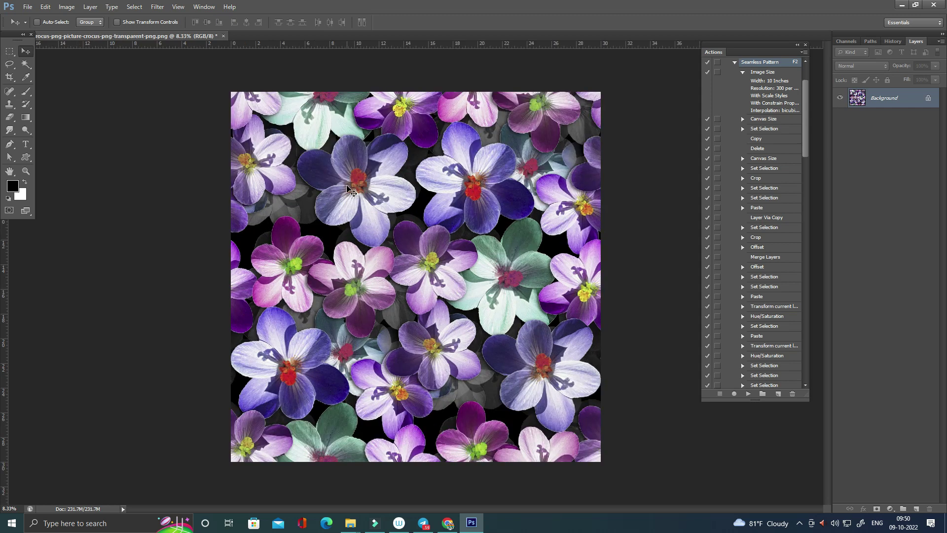
key(ctrl+s)
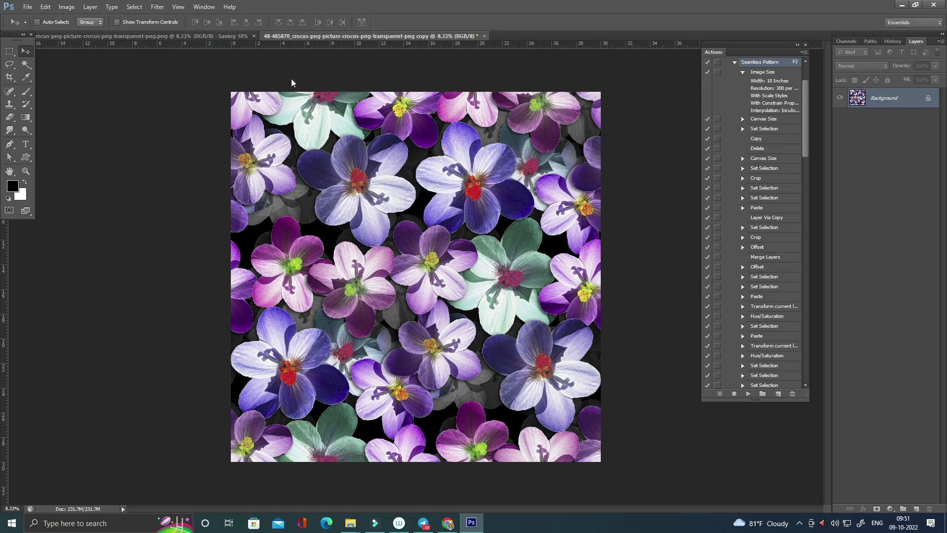
In Save As, go to This PC > Desktop and create a new folder named Jpeg
key(Return)
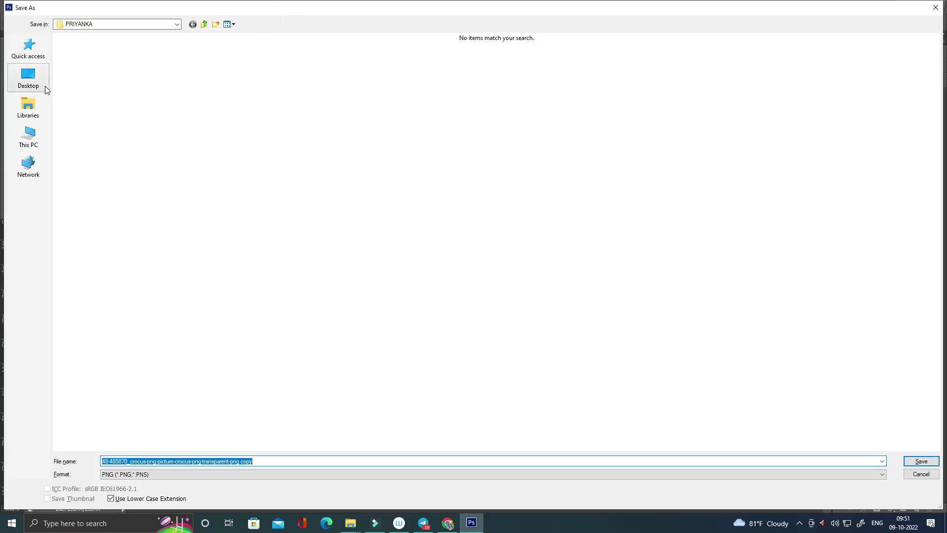
click(22, 116)
click(27, 139)
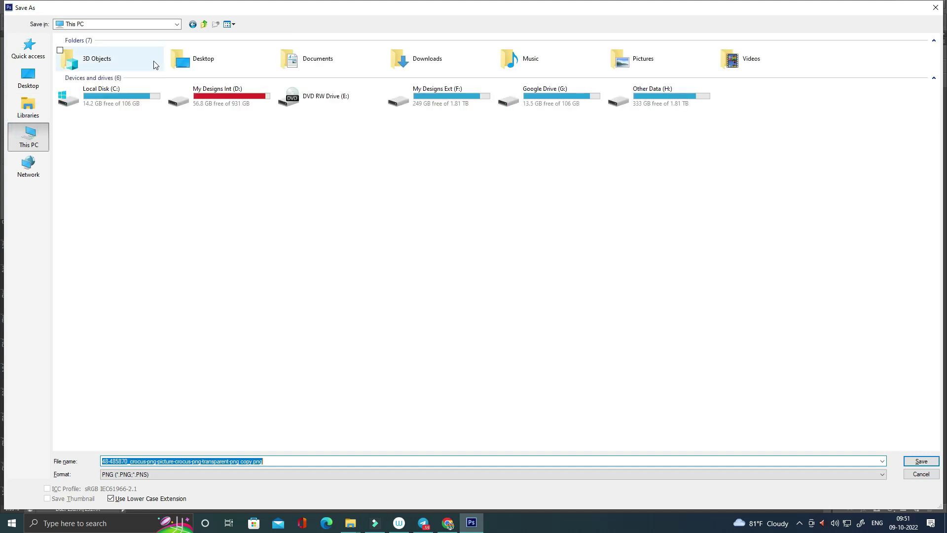
right_click(306, 228)
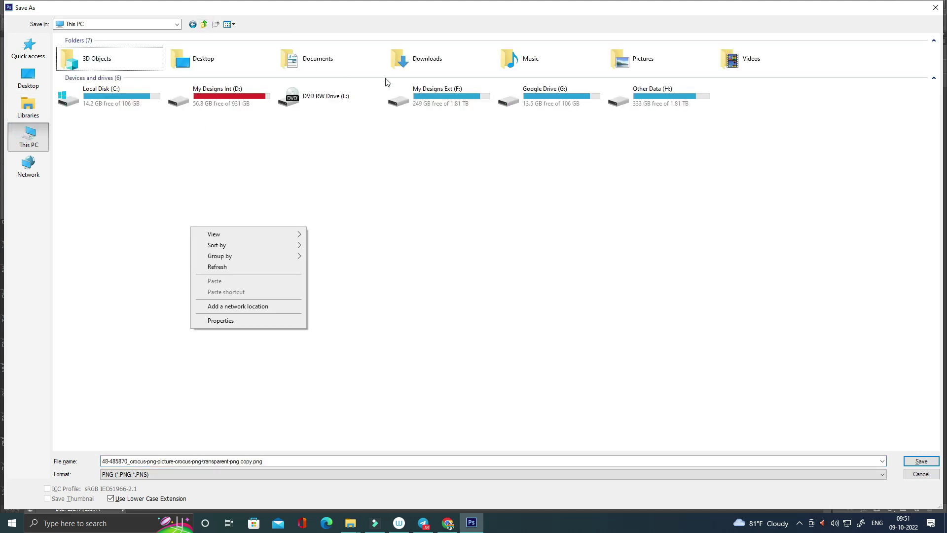
click(200, 60)
double_click(200, 60)
right_click(236, 197)
click(270, 291)
click(355, 291)
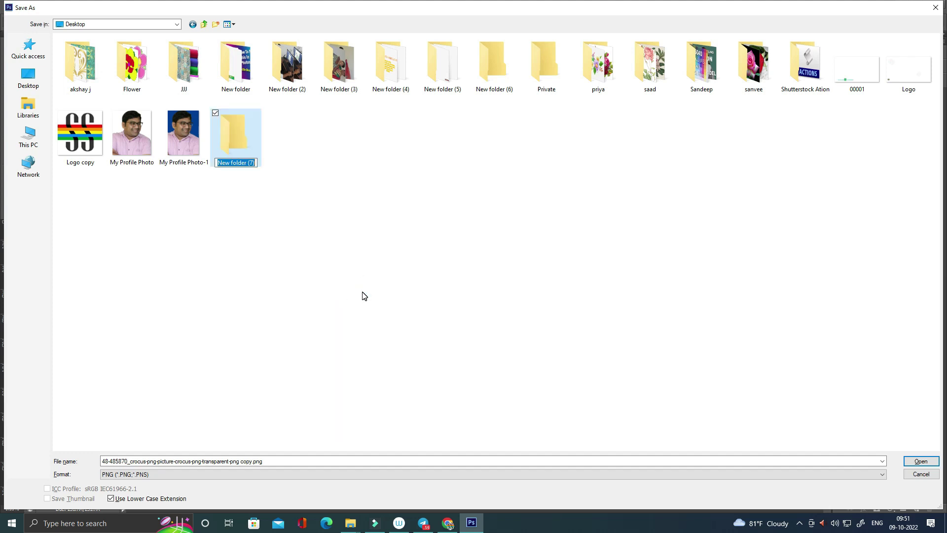
text(Jp)
key(Return)
key(Return)
Save the copy in Jpeg as 0001.jpg at Maximum quality and dismiss the locked-layer warning
click(279, 462)
double_click(279, 461)
text(001)
key(Tab)
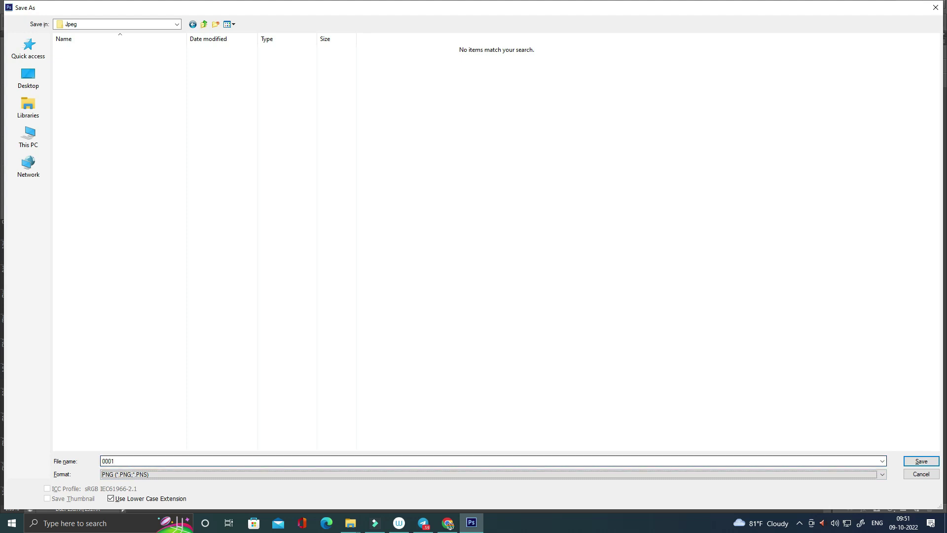
key(j)
key(shift+Tab)
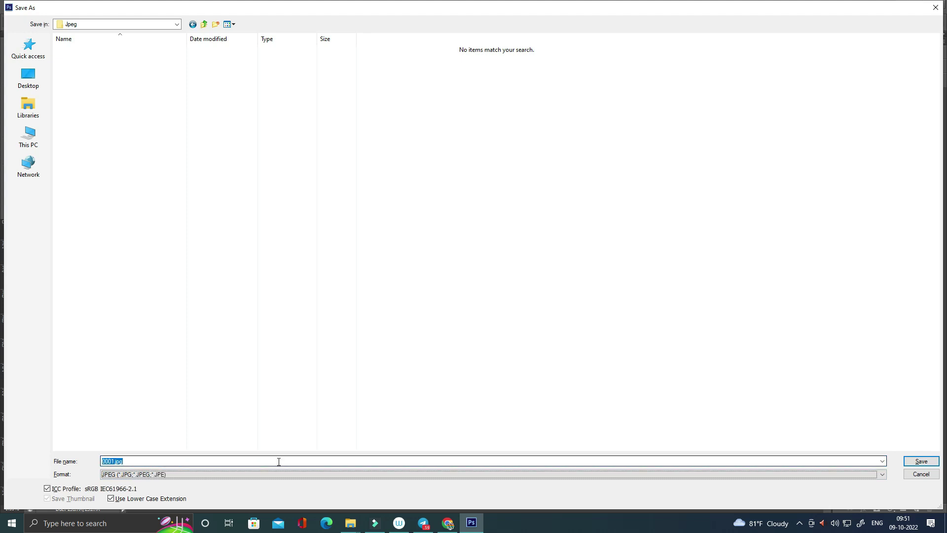
key(Return)
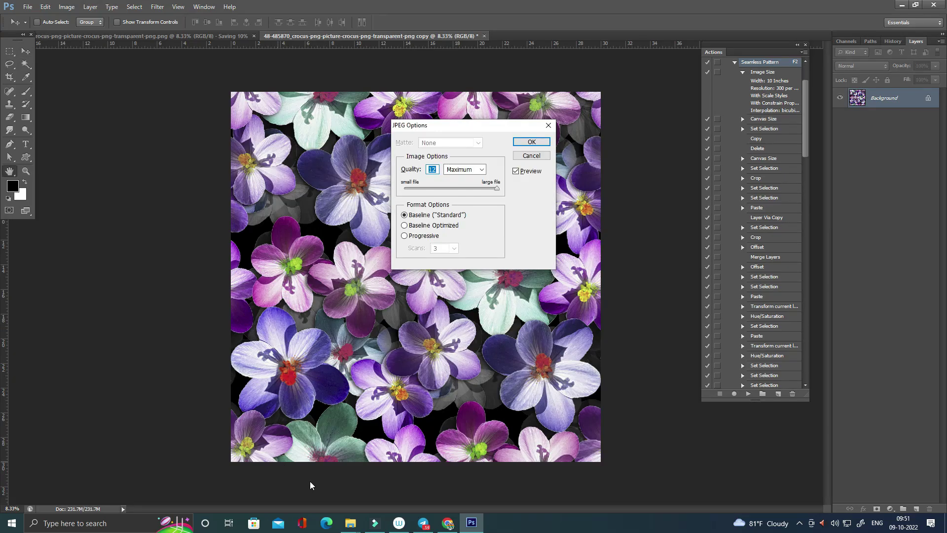
click(527, 142)
click(526, 143)
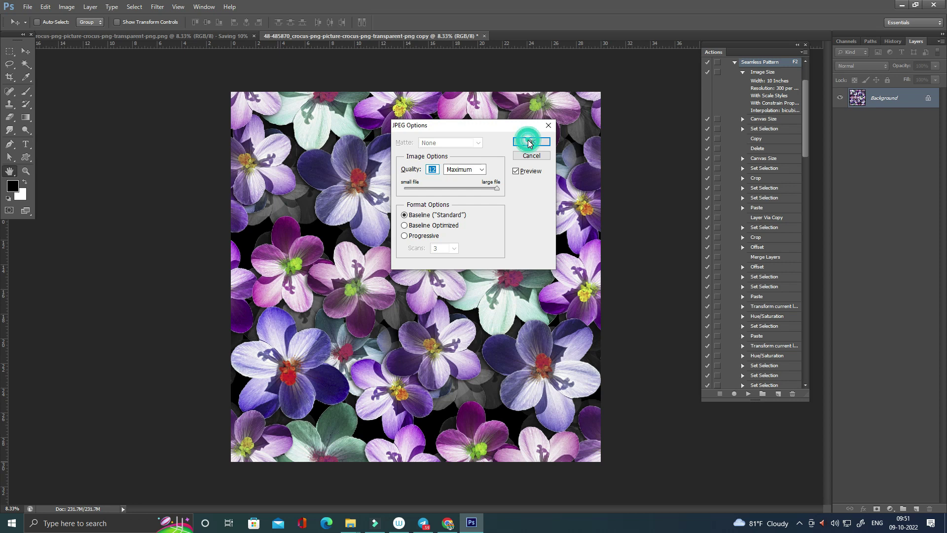
click(527, 143)
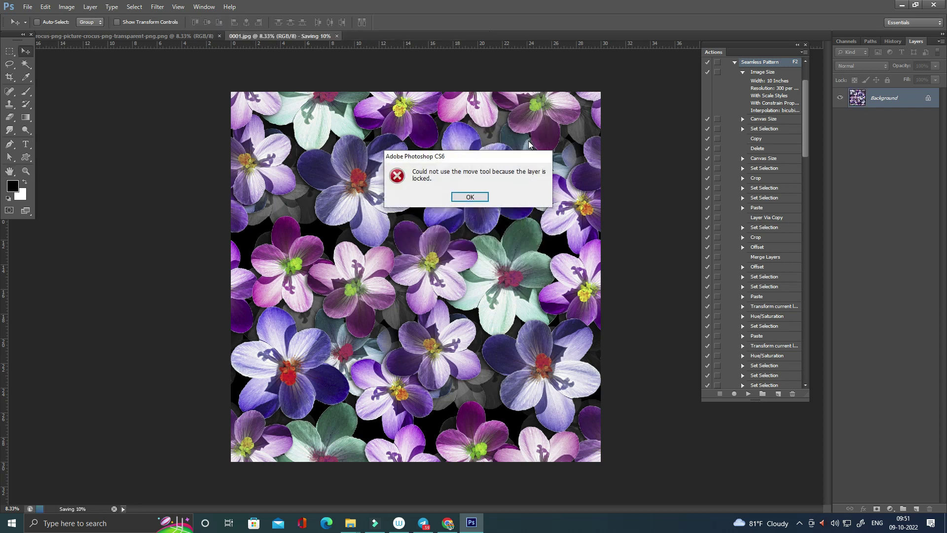
click(473, 197)
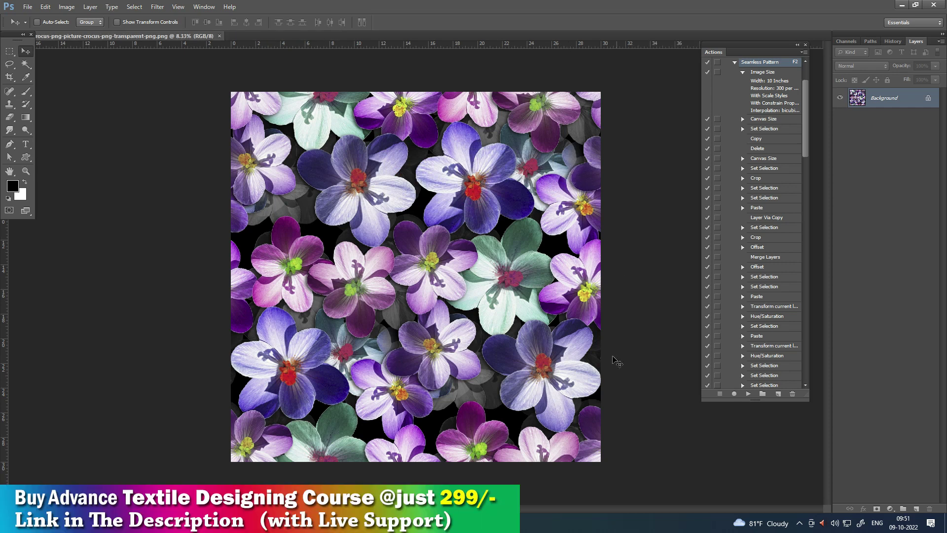
Leave Photoshop for the Contributor Dashboard, go to Upload content, and open the Select multiple files chooser
click(902, 4)
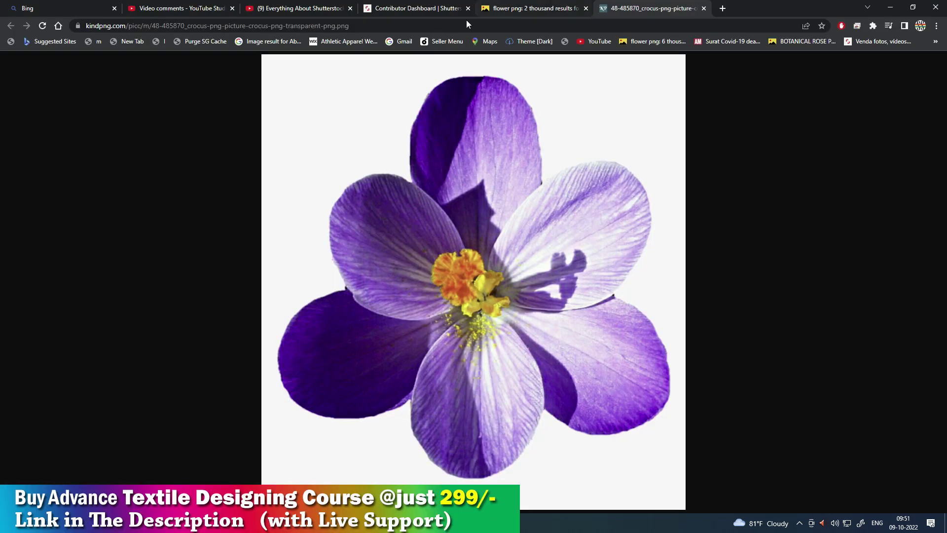
click(419, 8)
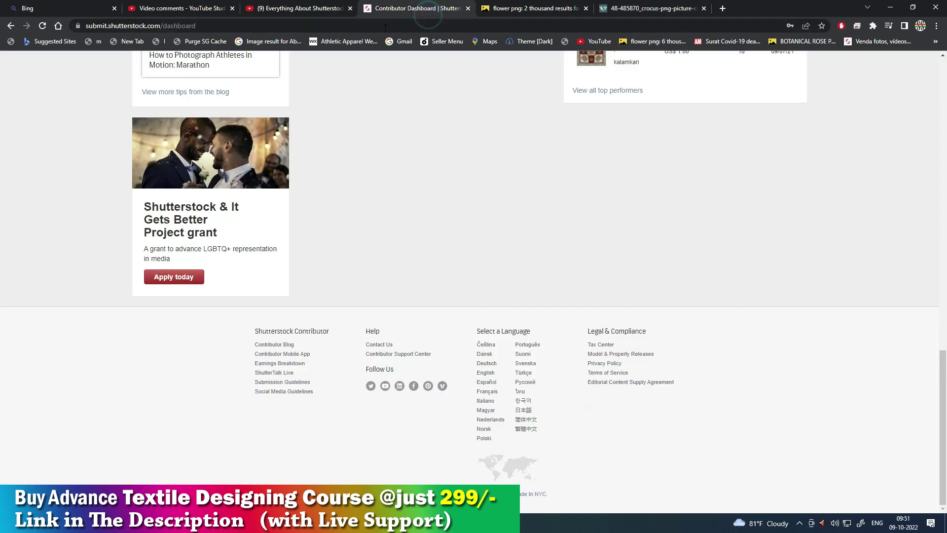
scroll(748, 265, up, 5)
scroll(730, 259, up, 6)
scroll(789, 250, up, 2)
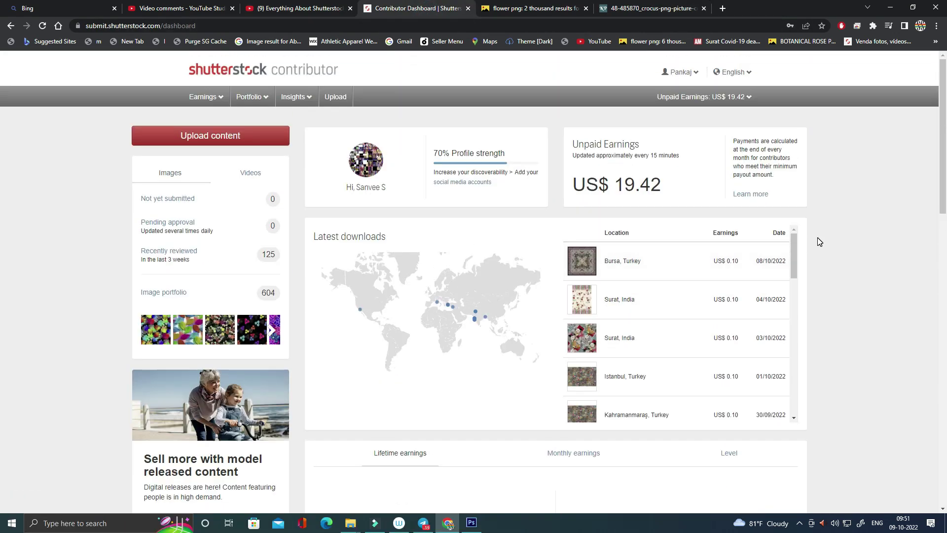
click(193, 141)
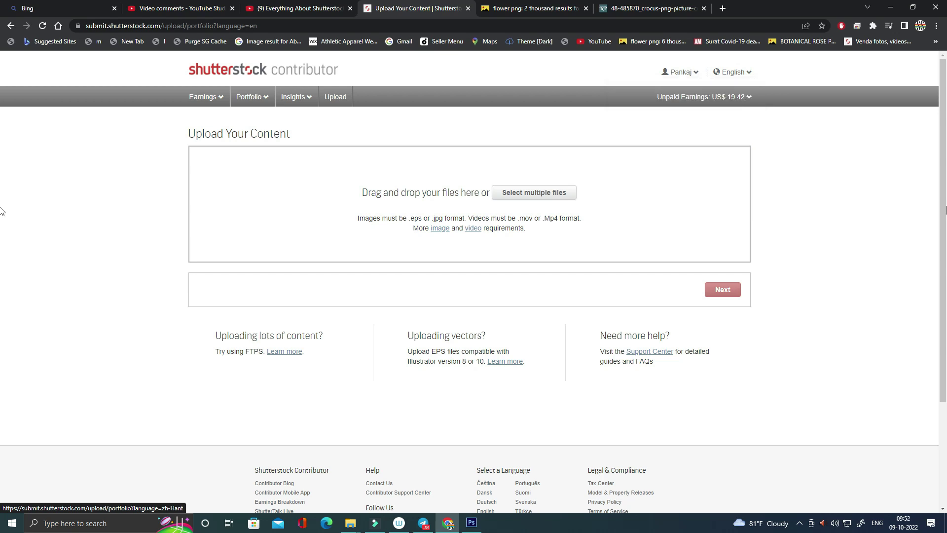
scroll(937, 253, down, 1)
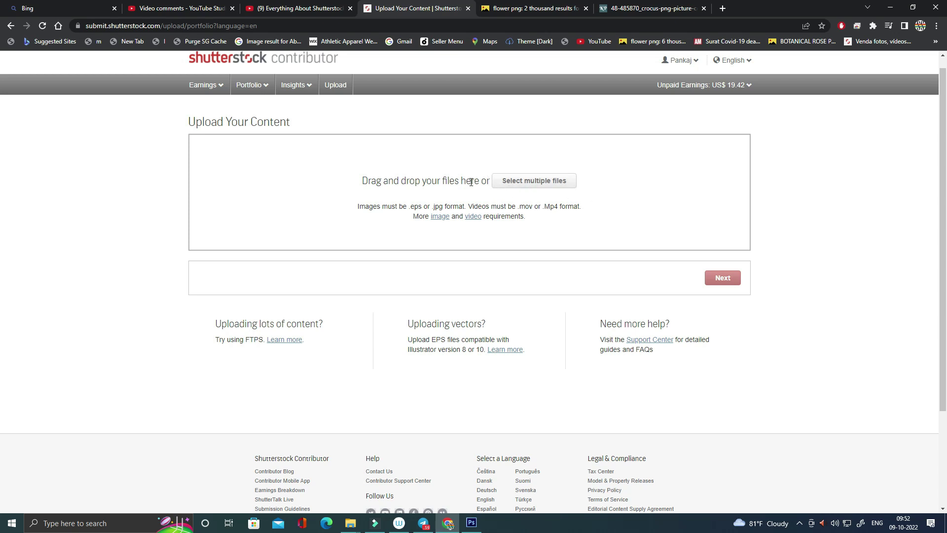
click(522, 187)
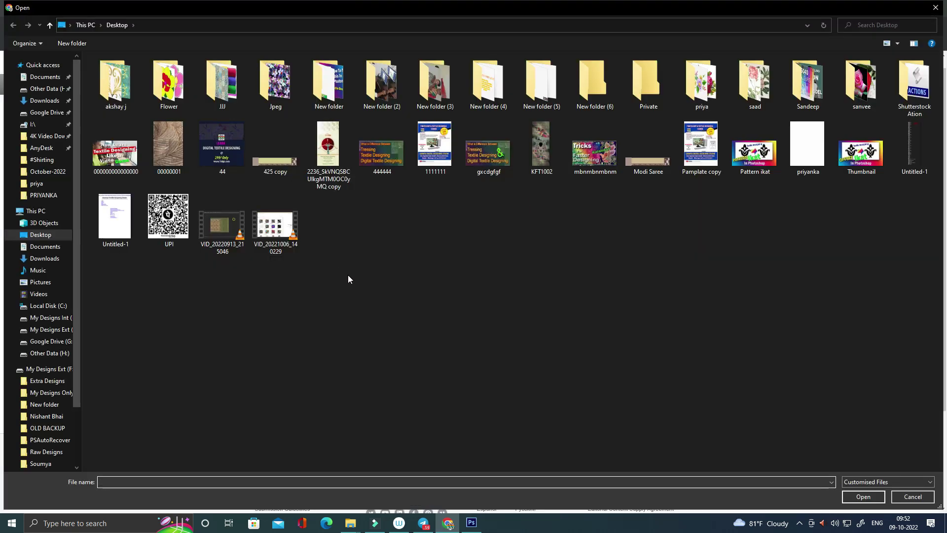
Upload the 0001 image from the Desktop's Jpeg folder
double_click(269, 84)
click(115, 79)
click(859, 499)
click(859, 497)
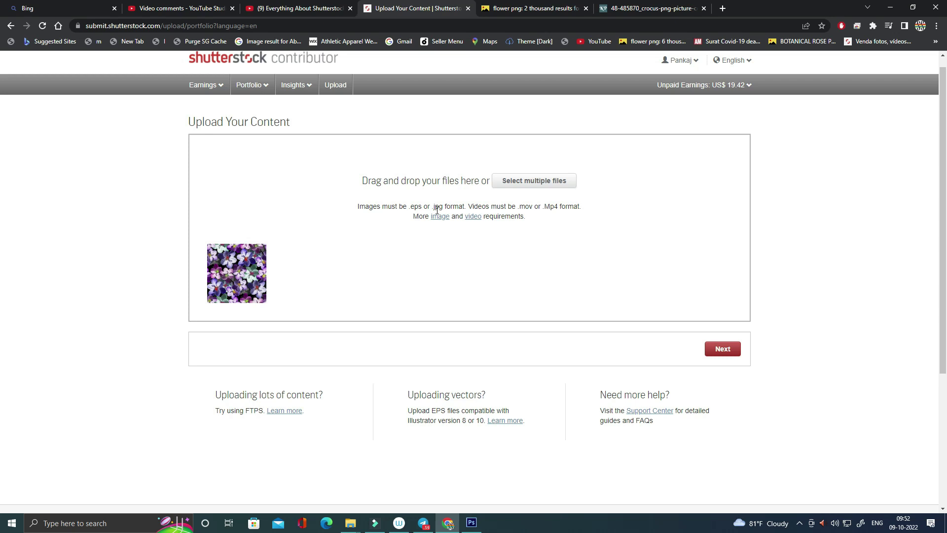
Highlight the .eps/.jpg format requirement, then continue with Next to the Submit content page
double_click(409, 207)
double_click(436, 206)
drag(411, 206, 420, 207)
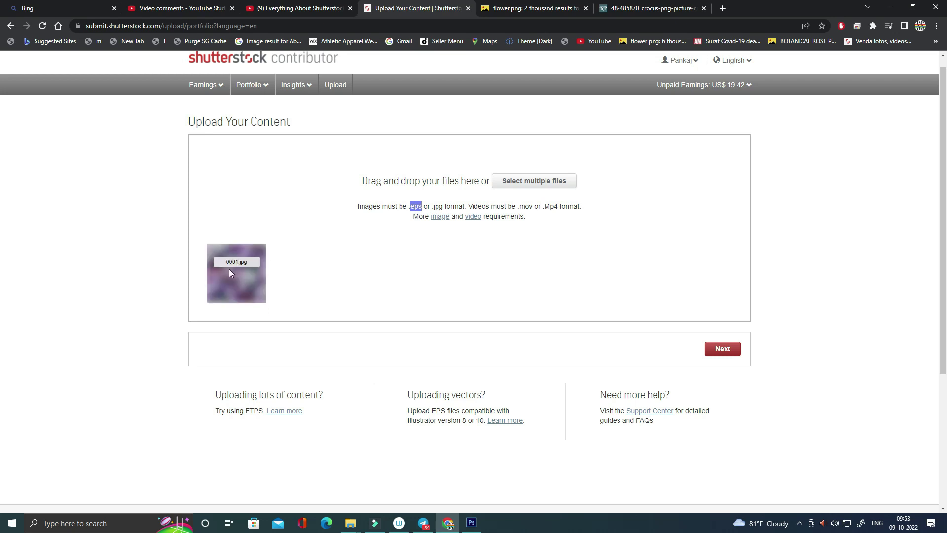
click(435, 210)
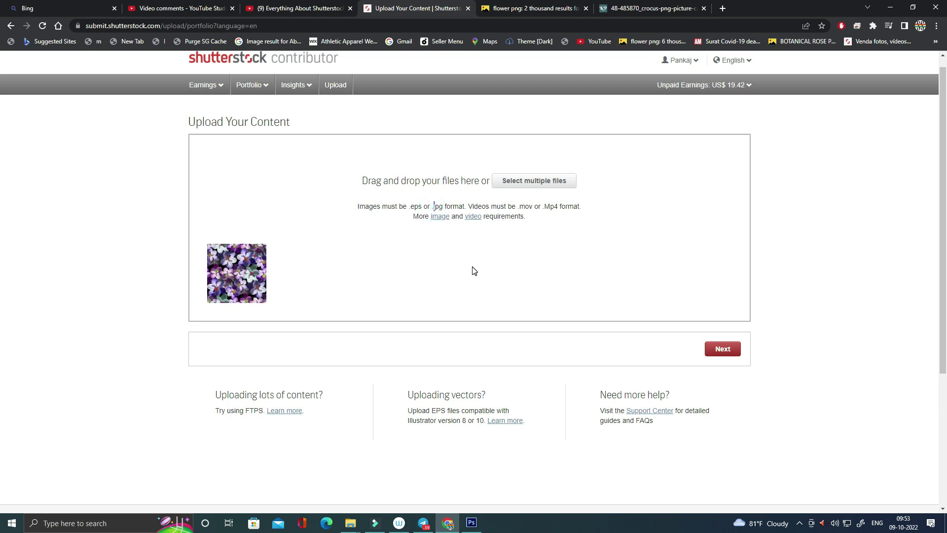
click(727, 351)
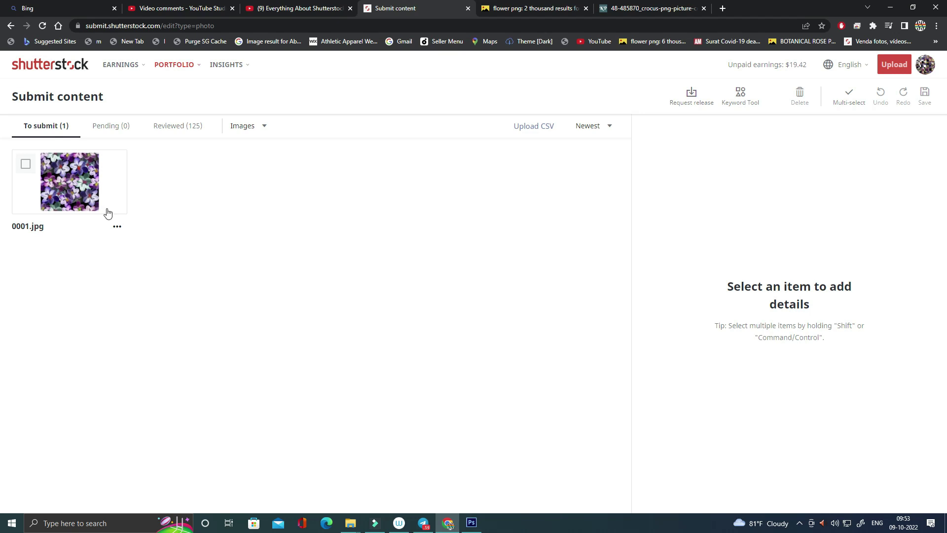
Deselect the 0001.jpg thumbnail, then use Multi-select and Select all to bring up its details
click(25, 164)
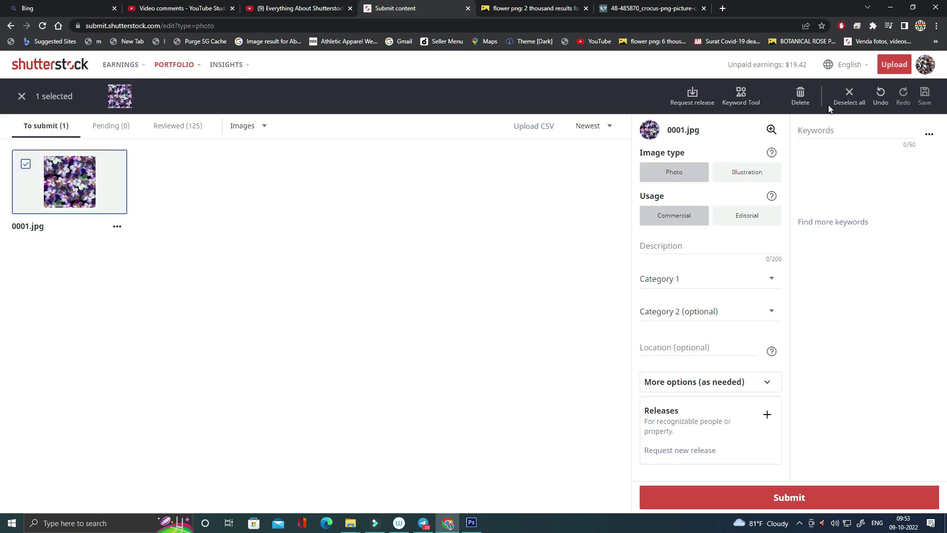
click(26, 164)
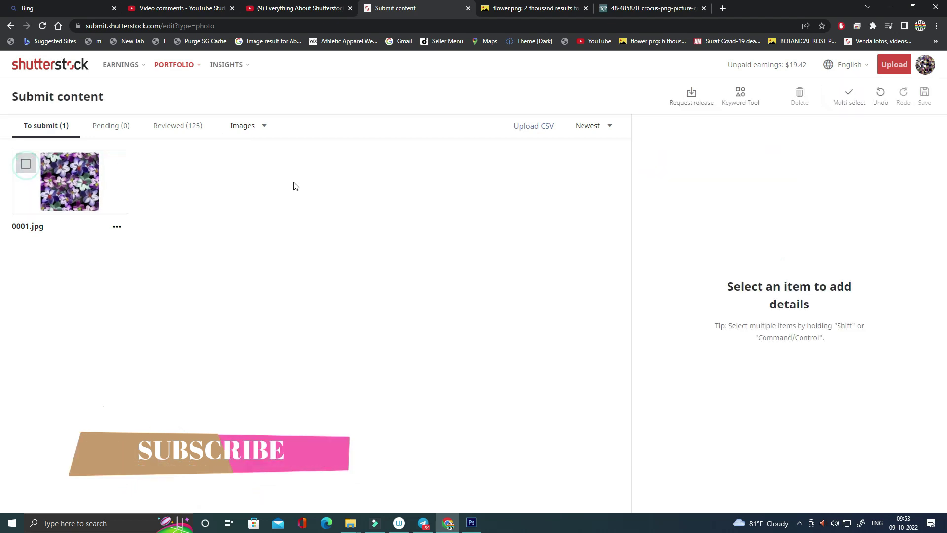
click(849, 99)
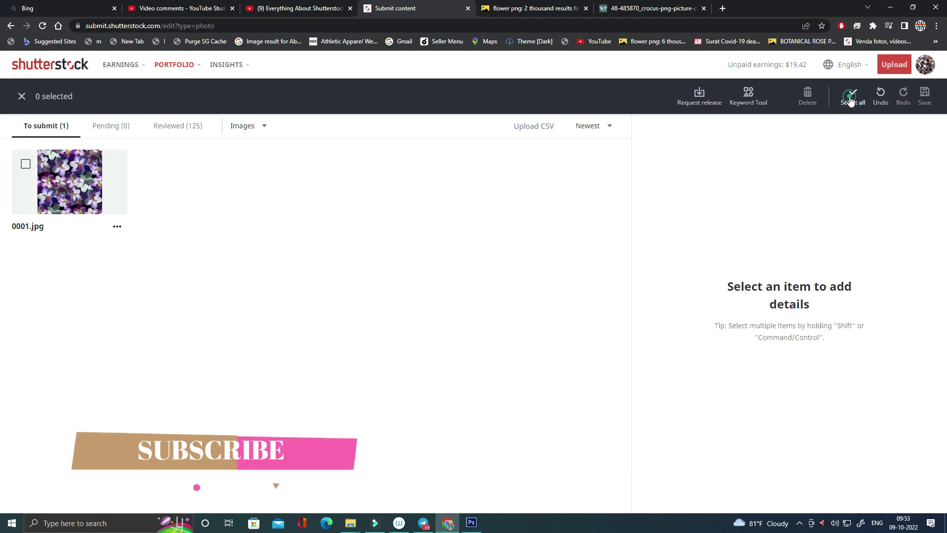
click(850, 96)
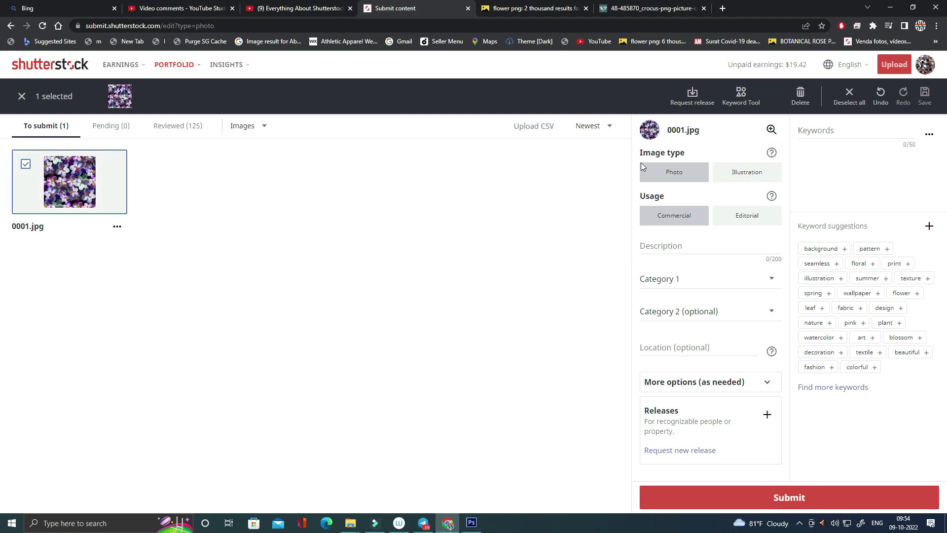
drag(638, 152, 683, 157)
click(703, 151)
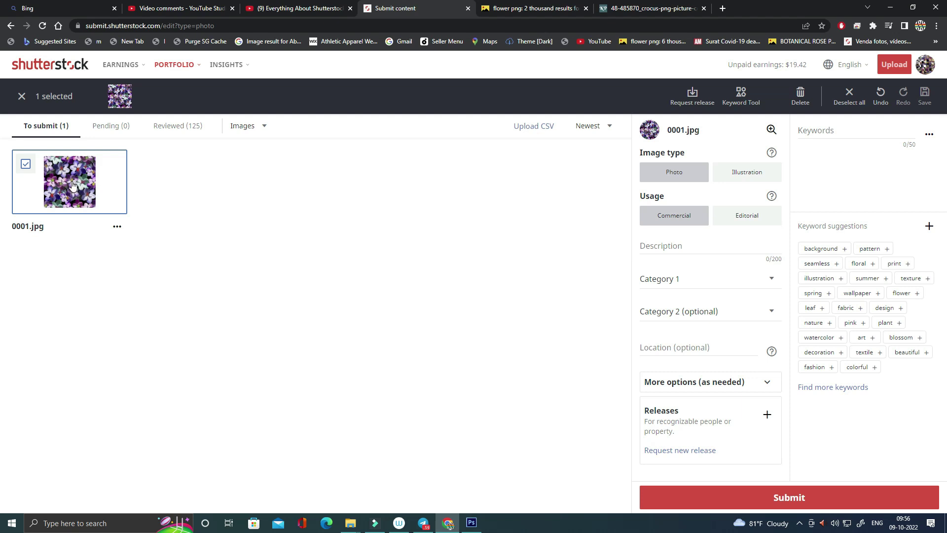
Set 0001.jpg's image type to Illustration and highlight the image type and usage section
click(758, 179)
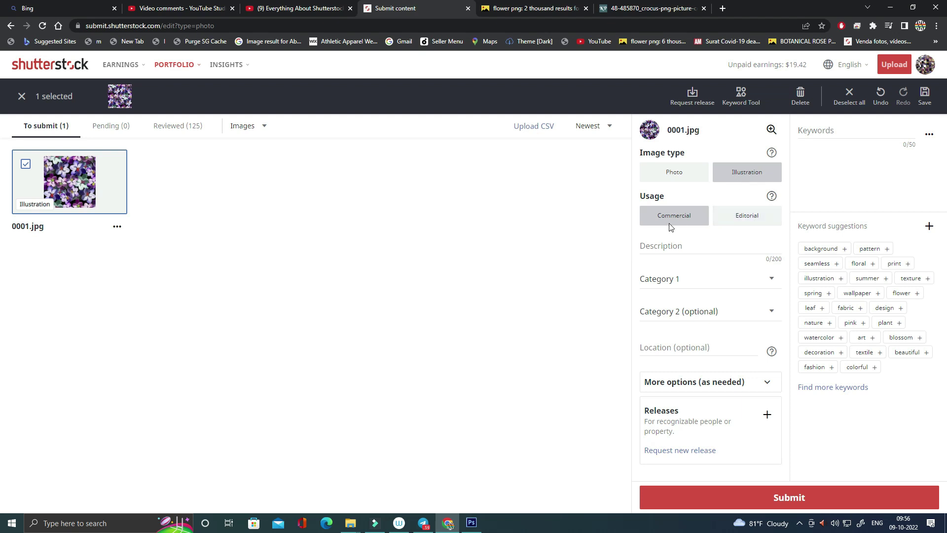
triple_click(642, 197)
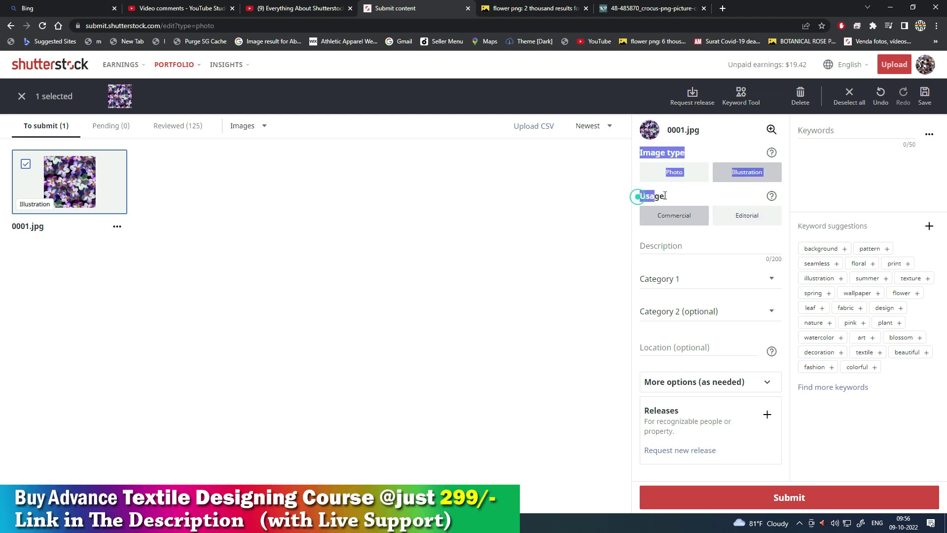
click(634, 234)
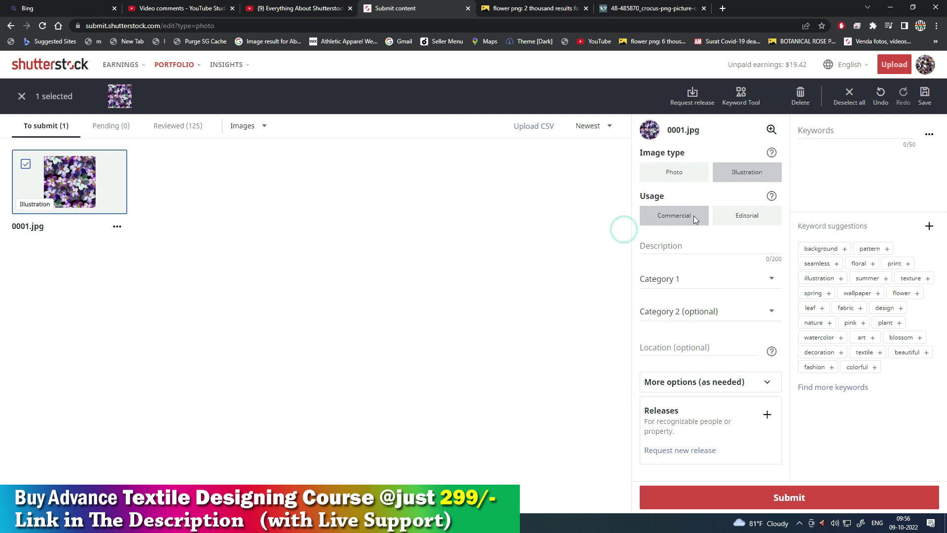
Keep the usage as Commercial and place the cursor in the Description field
click(735, 222)
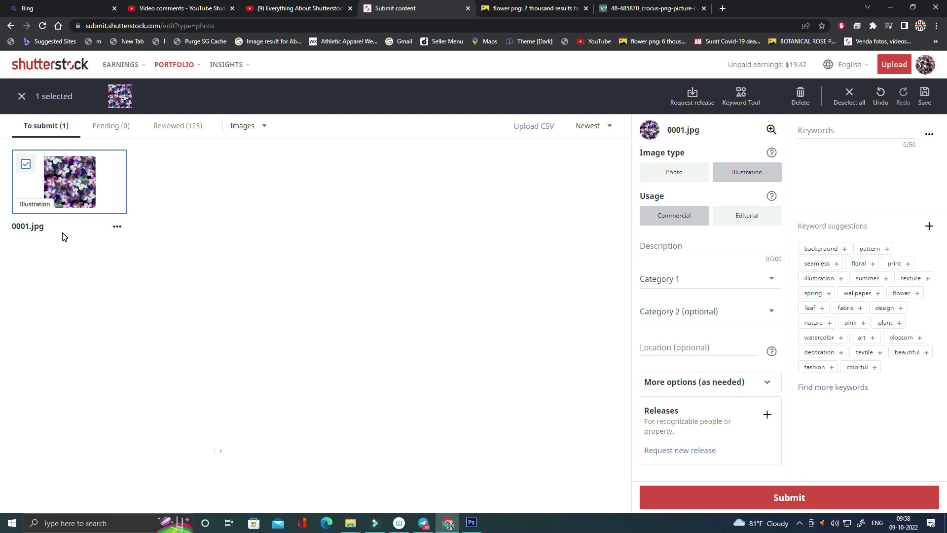
click(672, 216)
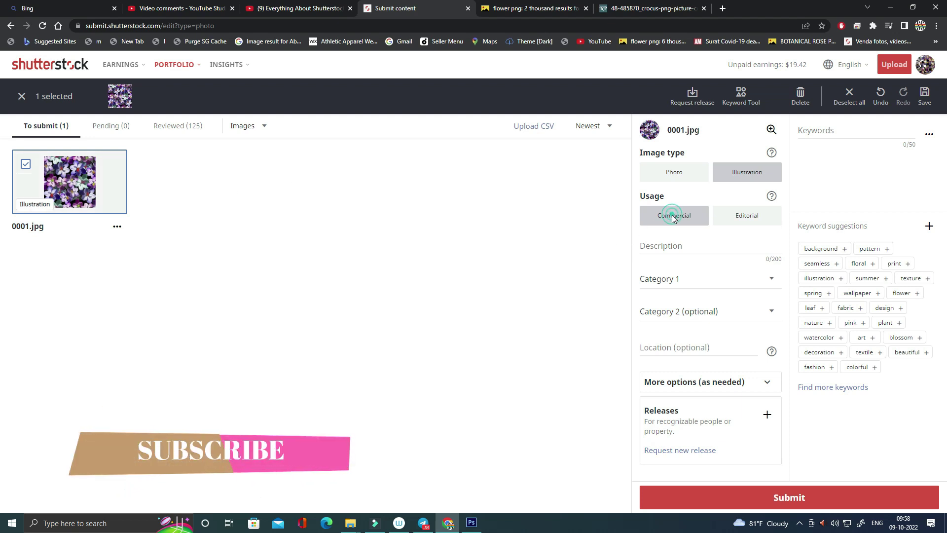
click(684, 250)
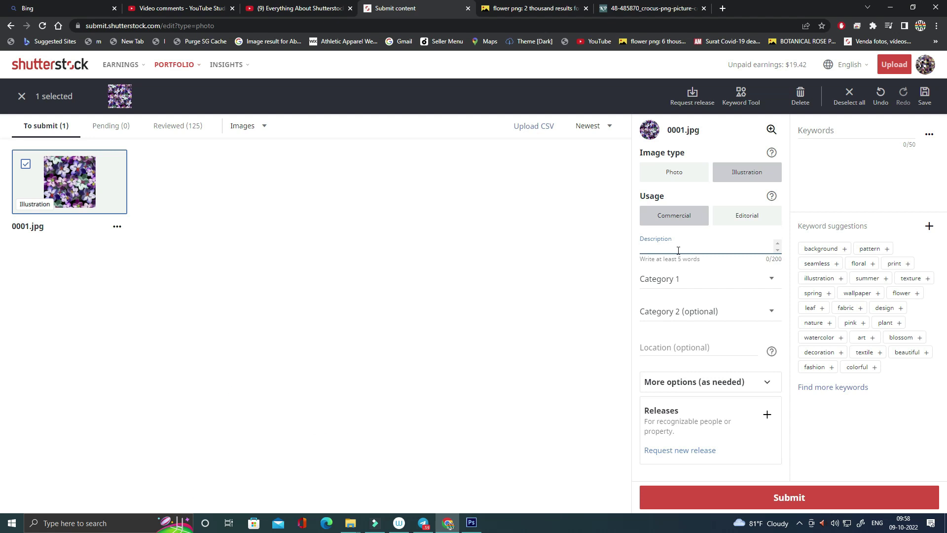
Load shutterstock.com in a new browser tab
click(723, 8)
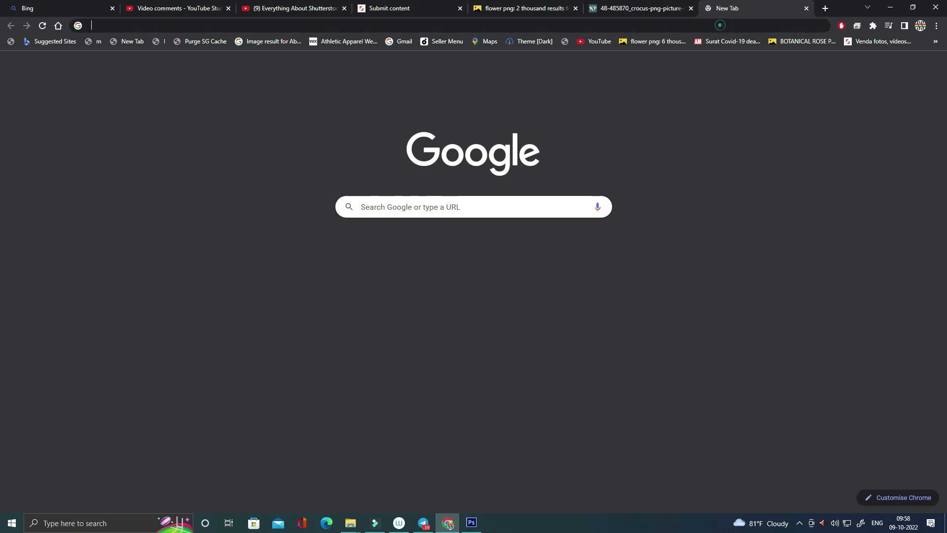
click(720, 25)
text(Shutter)
key(Down)
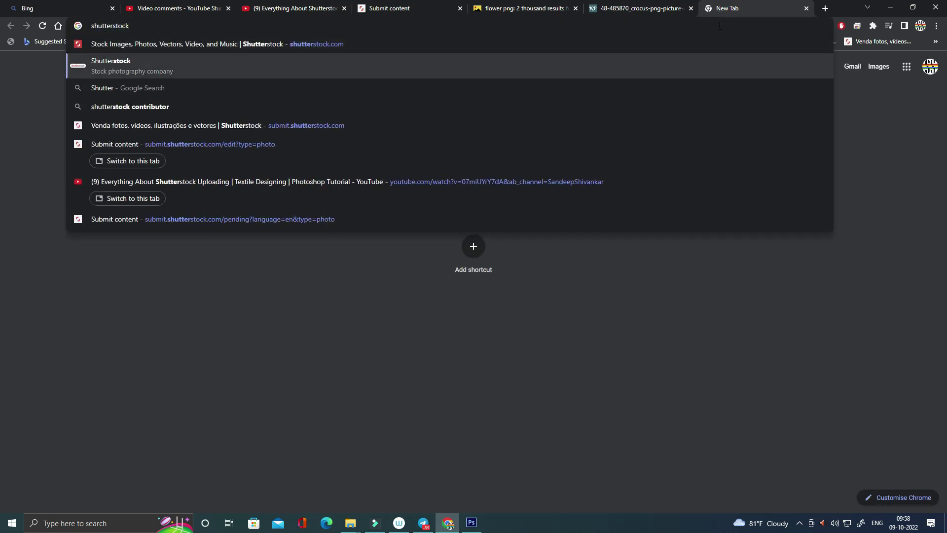
key(Up)
key(Return)
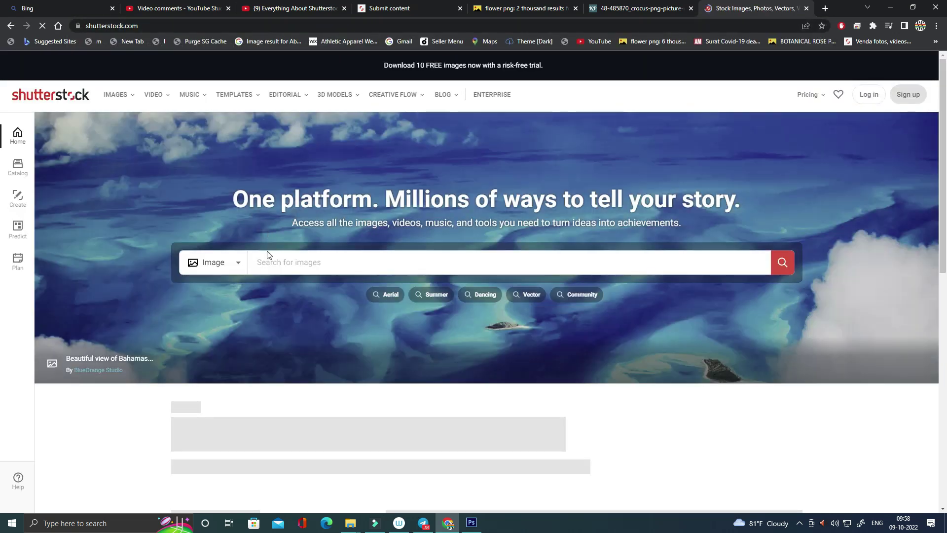
Search Shutterstock for 'Floral Seamless Pattern' and browse the results
click(283, 262)
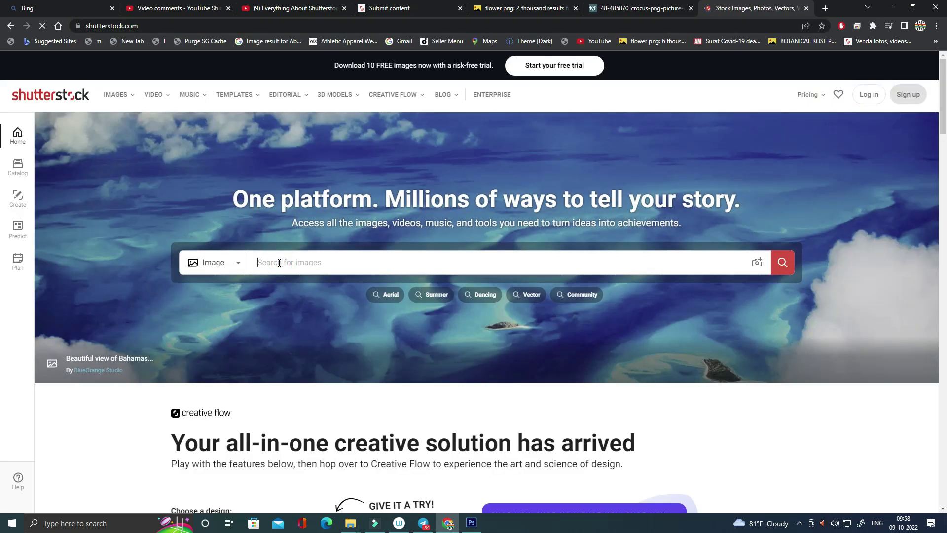
text(F)
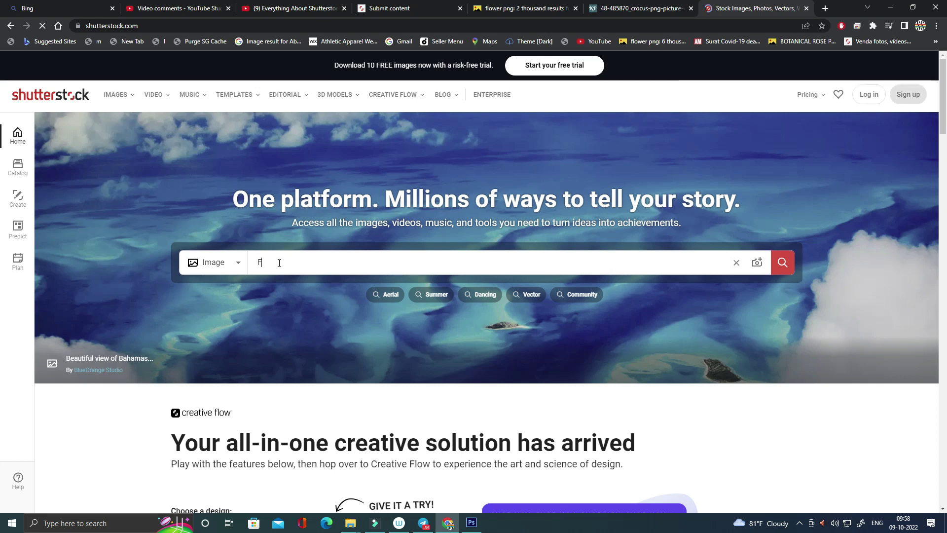
text(loral )
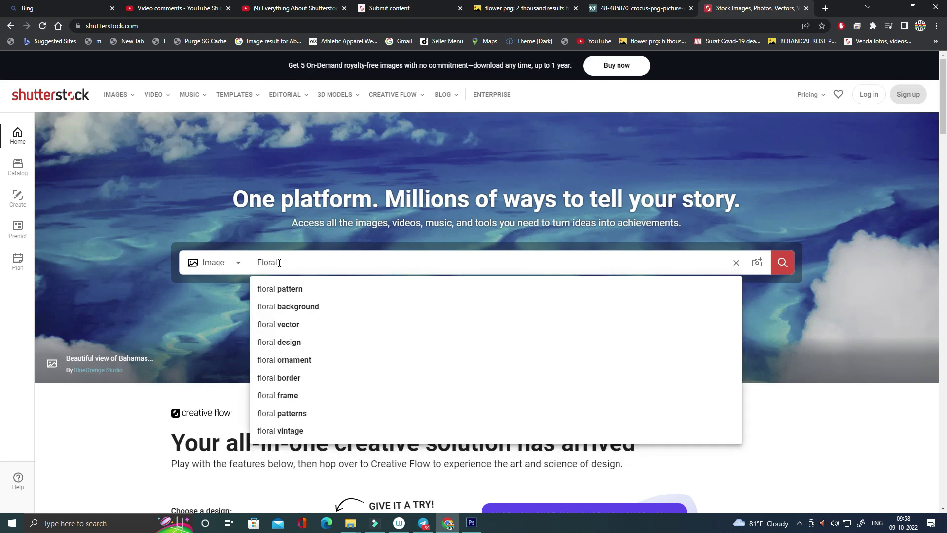
text(Seamless )
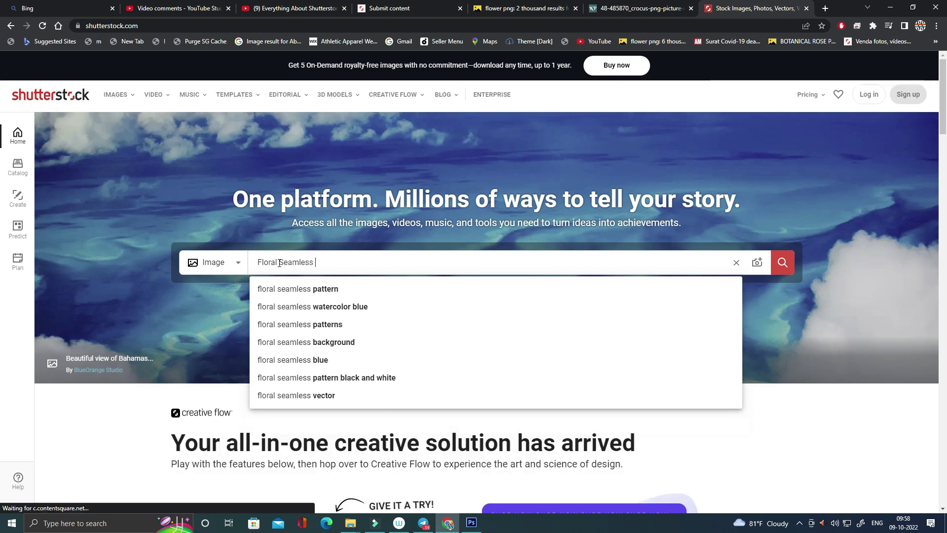
text(Pattern)
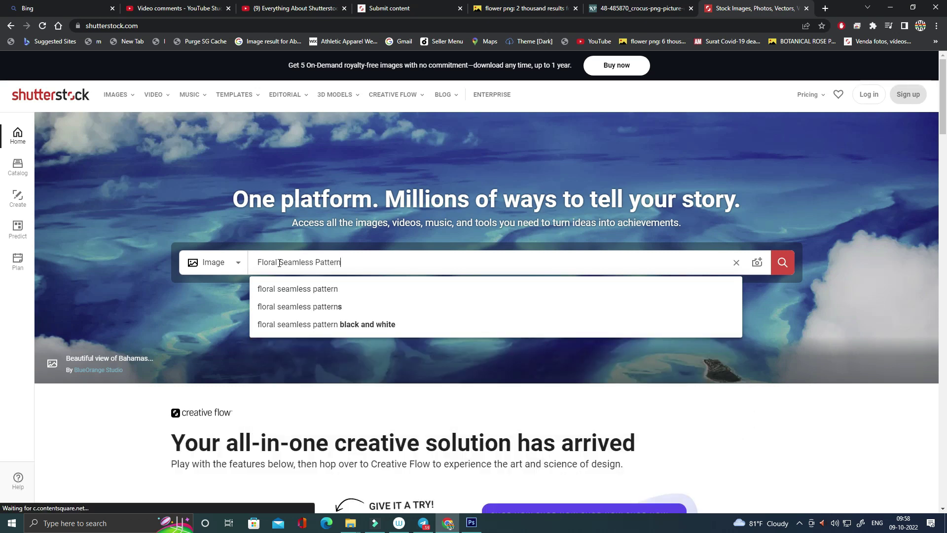
key(Return)
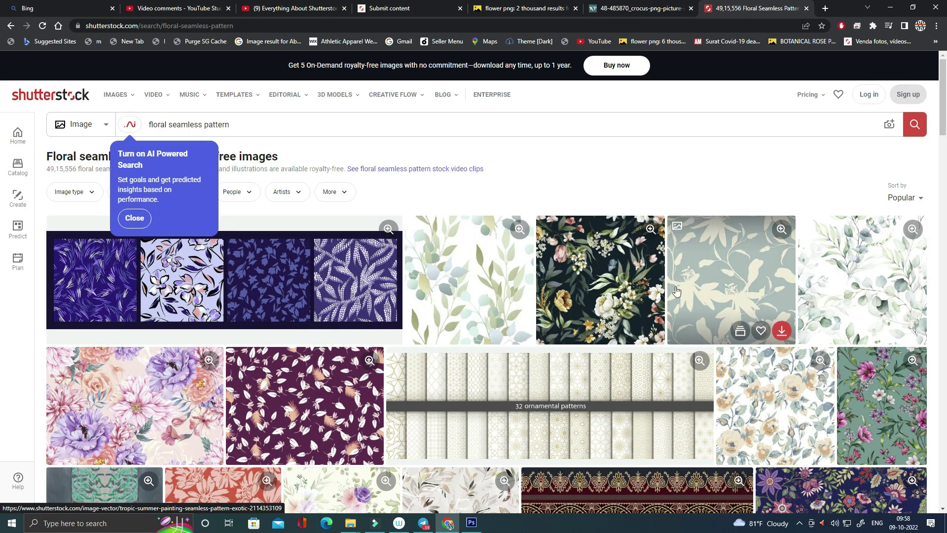
scroll(443, 216, down, 3)
mouse_move(135, 405)
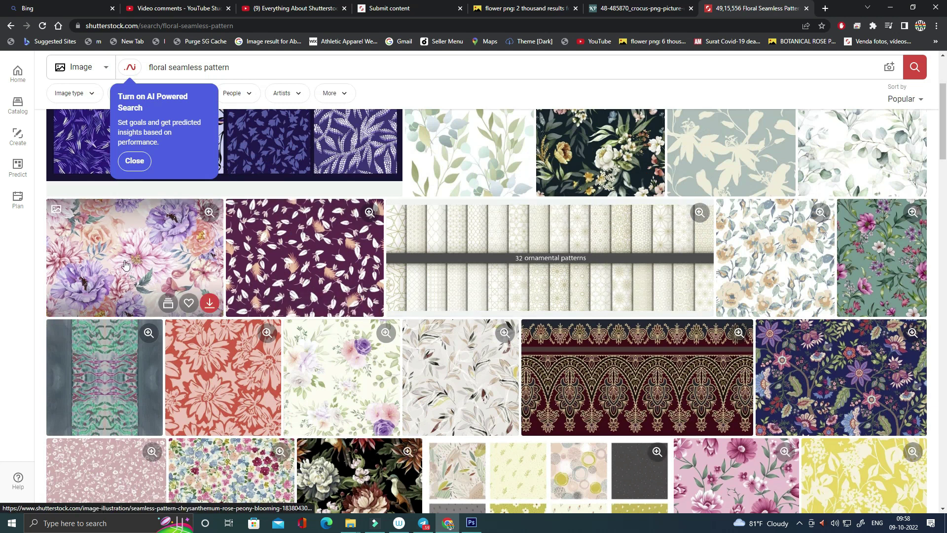
scroll(125, 266, down, 3)
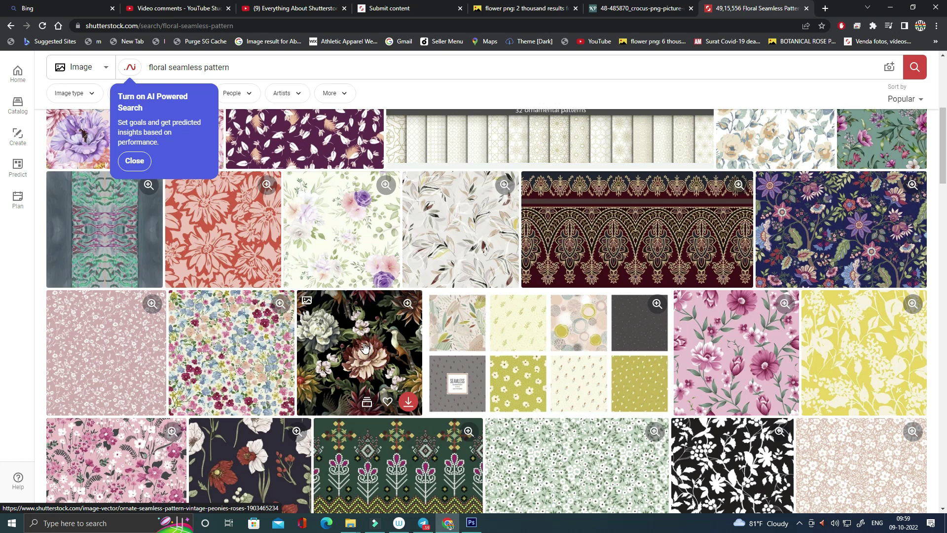
scroll(365, 341, up, 2)
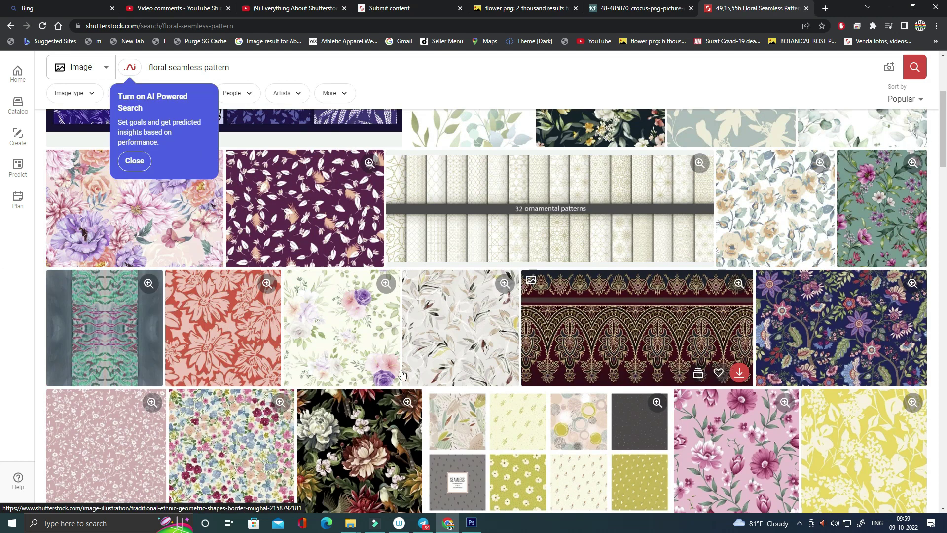
Open the dark peony pattern's detail page and select its title
click(363, 438)
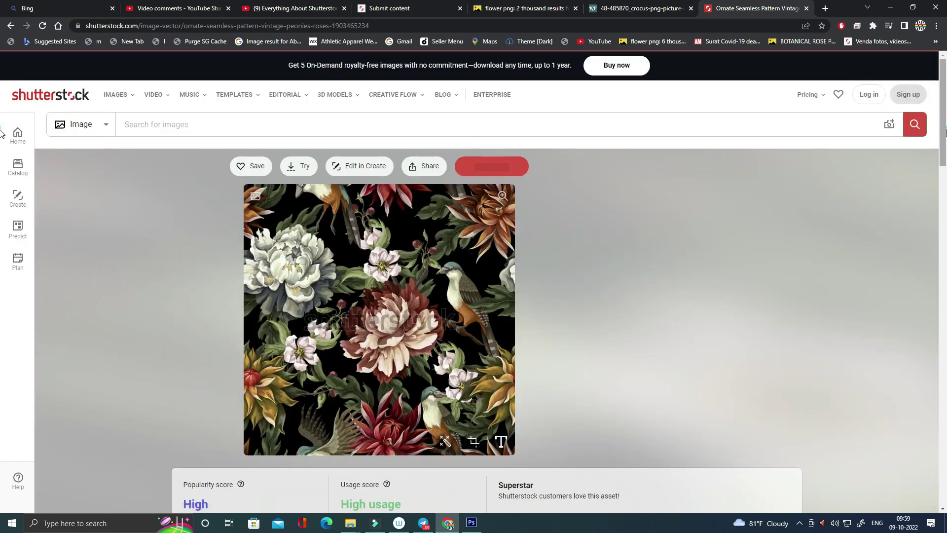
scroll(2, 170, down, 3)
scroll(2, 143, up, 3)
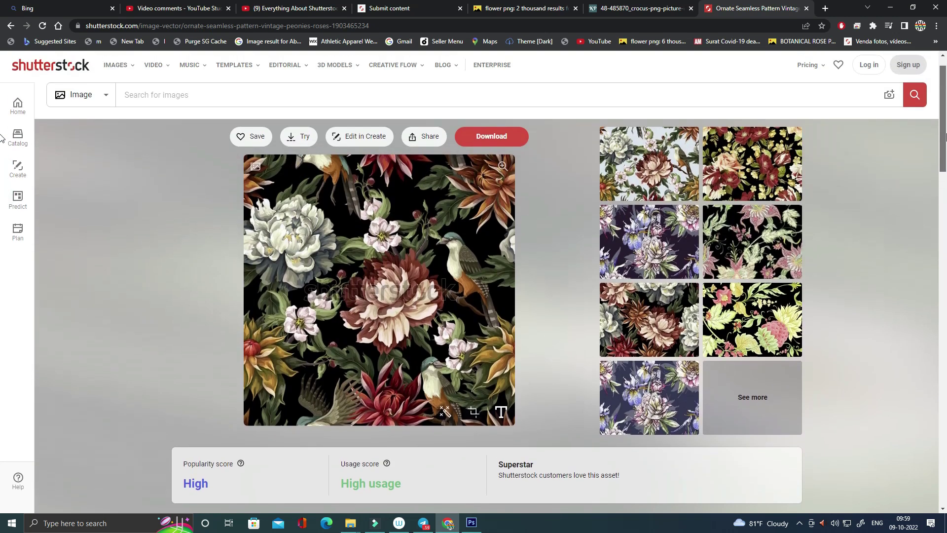
scroll(2, 138, down, 6)
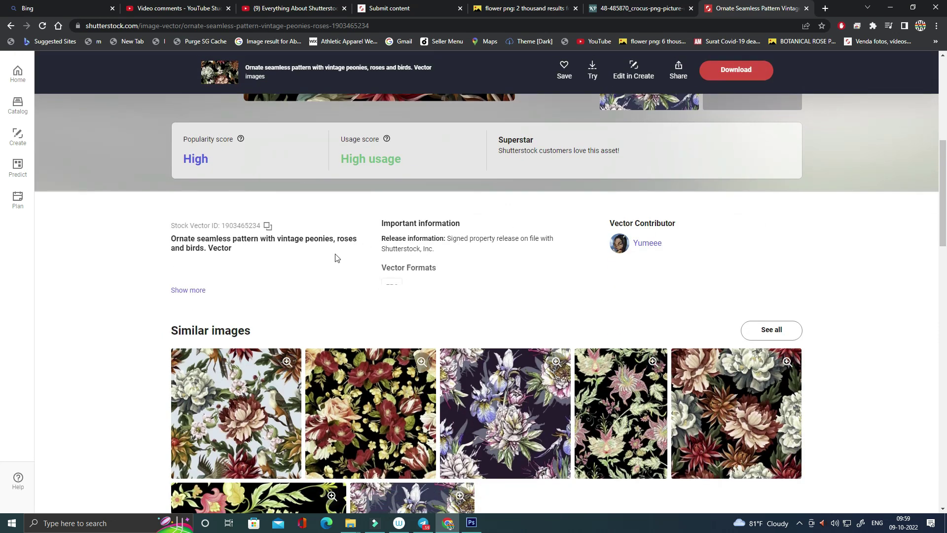
drag(170, 239, 204, 252)
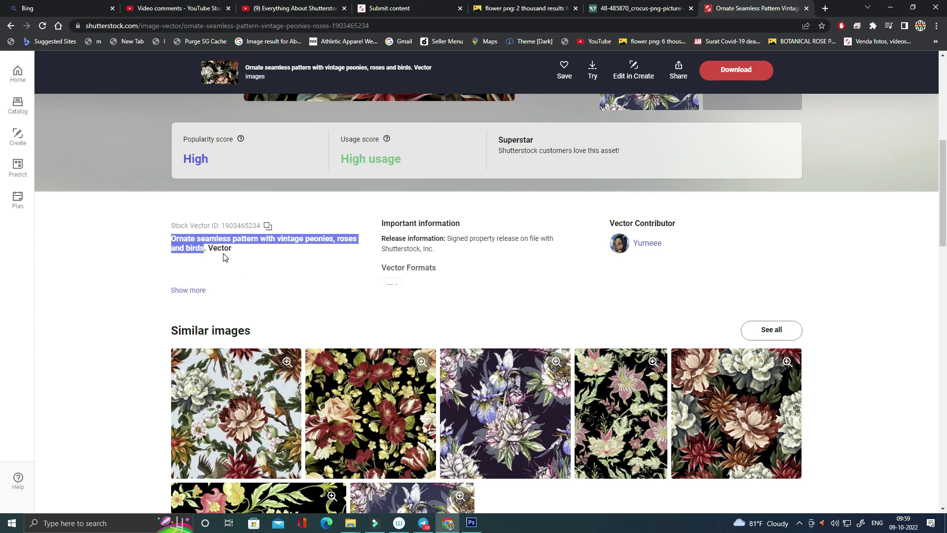
Open the rose watercolor pattern's detail page, select its title, then clear the selection
click(354, 382)
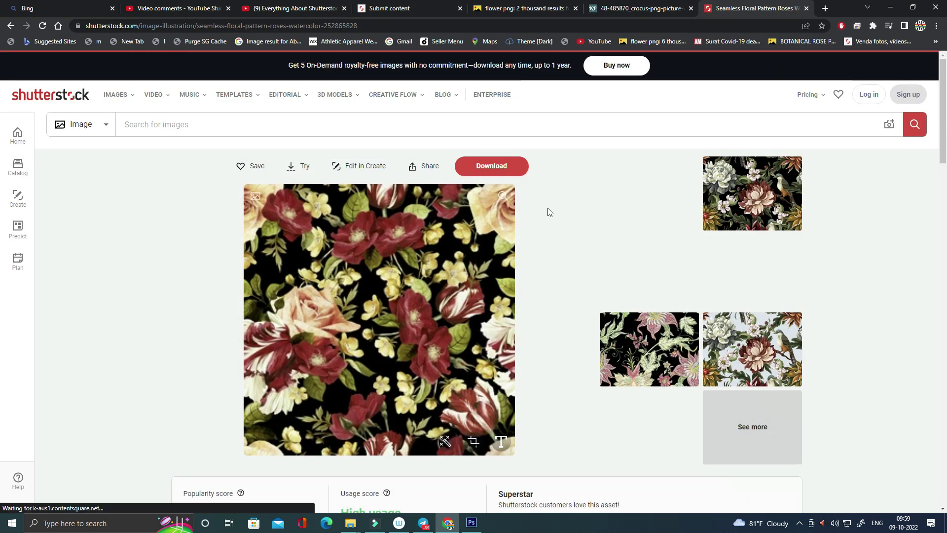
scroll(549, 212, down, 5)
drag(171, 297, 335, 304)
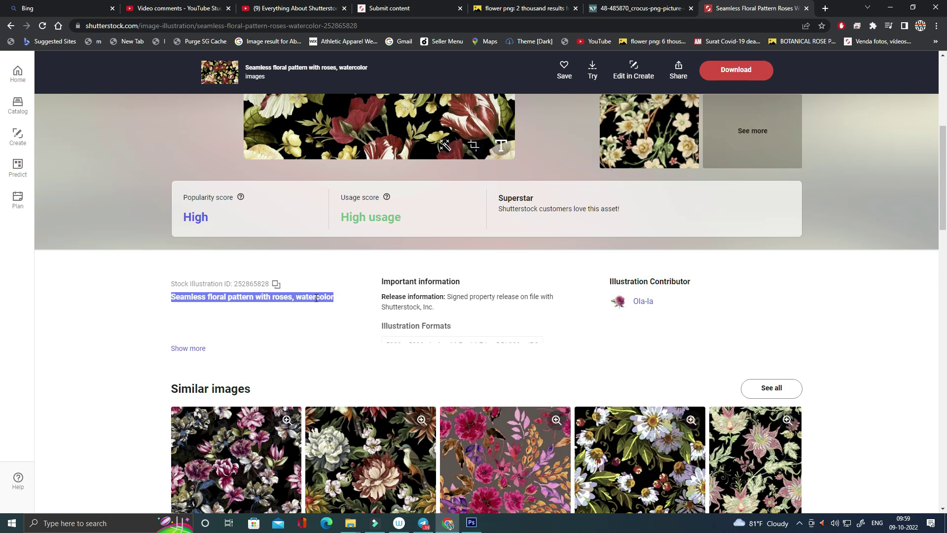
click(180, 303)
click(877, 295)
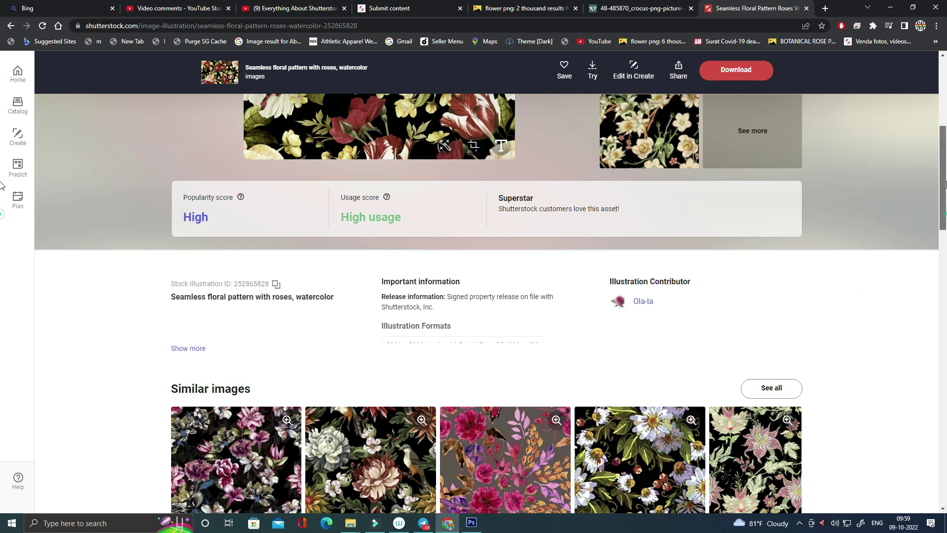
scroll(3, 185, up, 6)
scroll(924, 200, down, 3)
scroll(924, 201, down, 5)
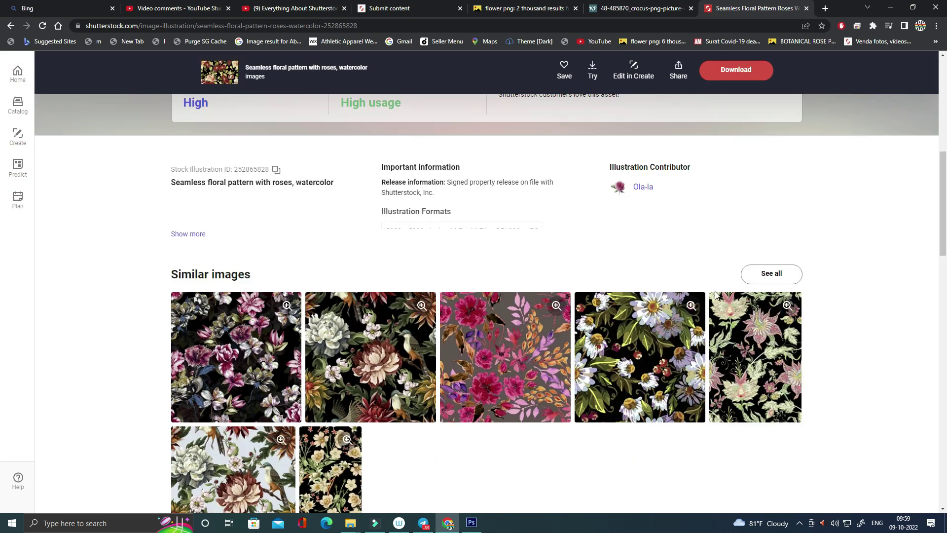
scroll(268, 351, down, 1)
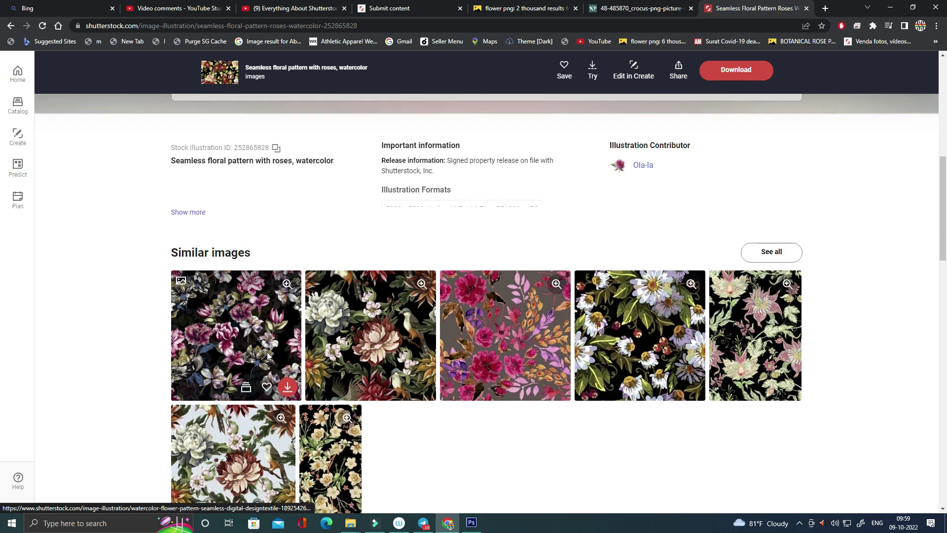
scroll(267, 352, down, 1)
Open the first similar floral pattern, select its full title, and dismiss the subscription popup
click(255, 256)
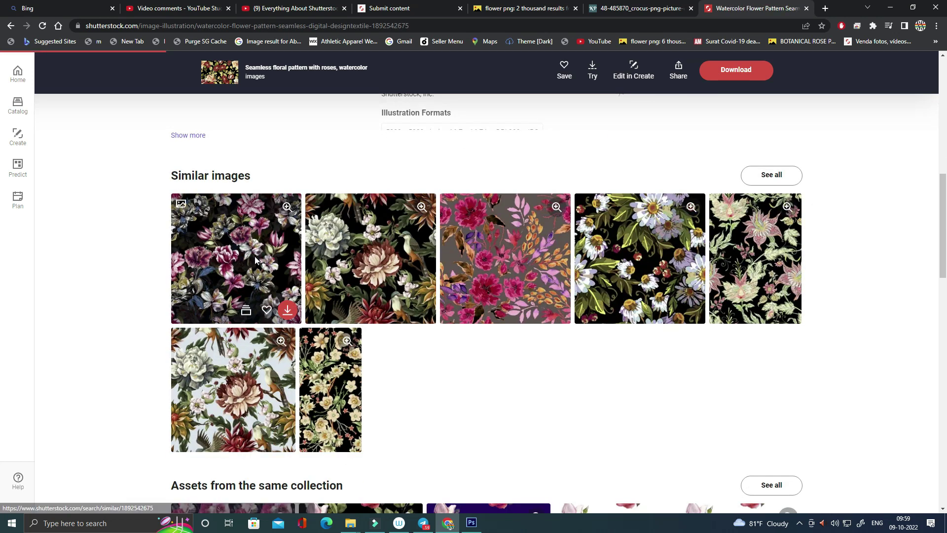
scroll(391, 268, down, 4)
scroll(251, 307, down, 2)
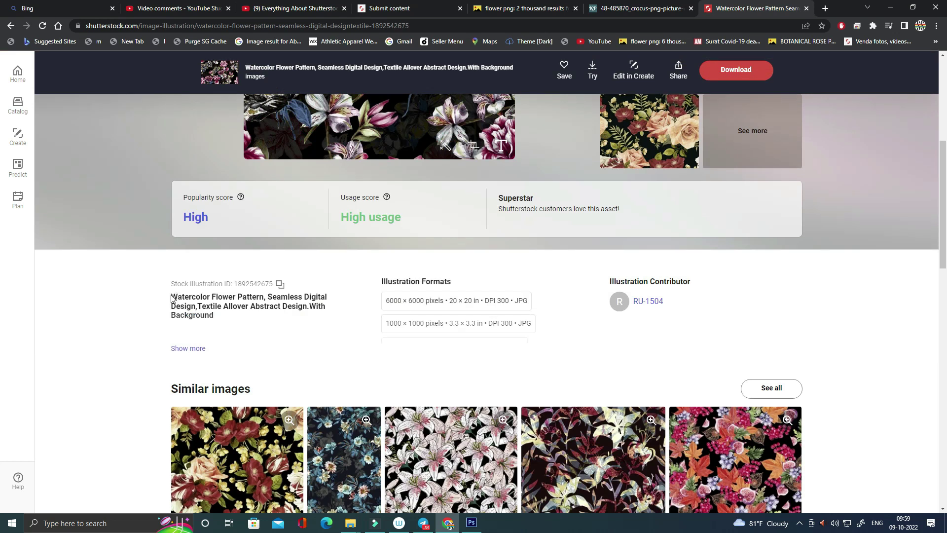
drag(171, 296, 214, 326)
key(ctrl+c)
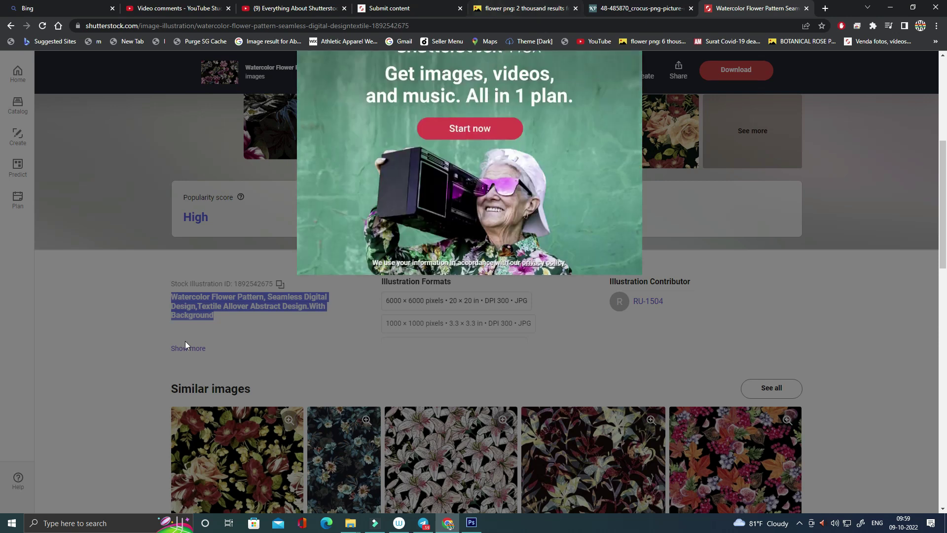
click(626, 168)
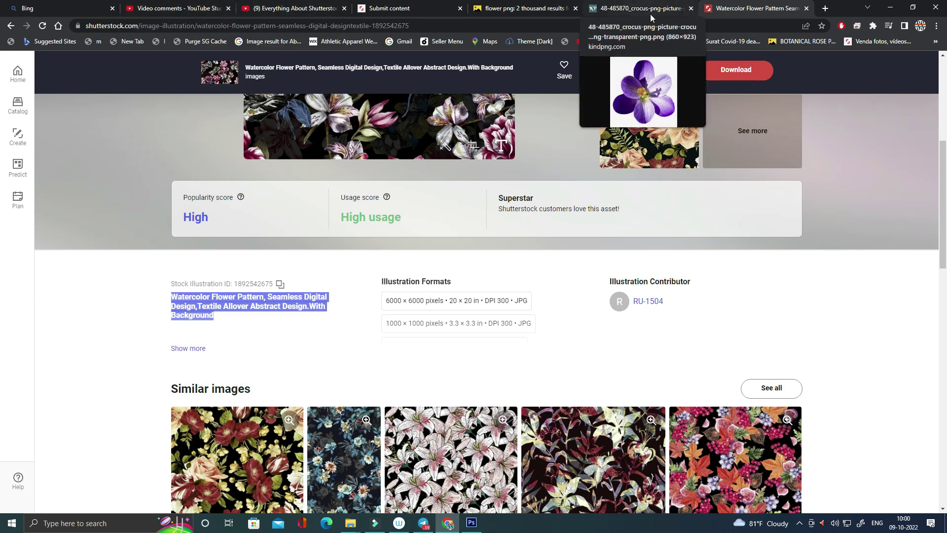
Paste the copied title into 0001.jpg's Description, replacing '.With Background' with 'for Digital Printing'
click(413, 8)
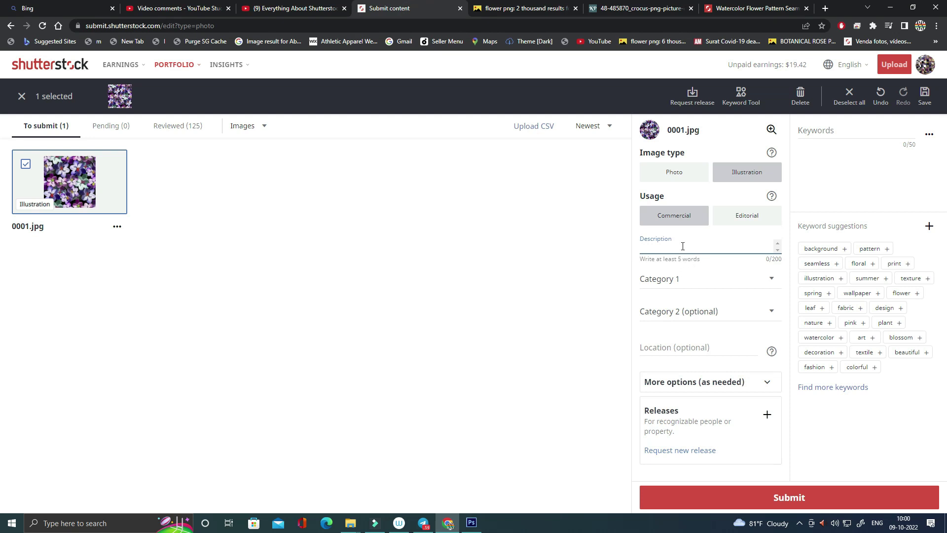
key(ctrl+v)
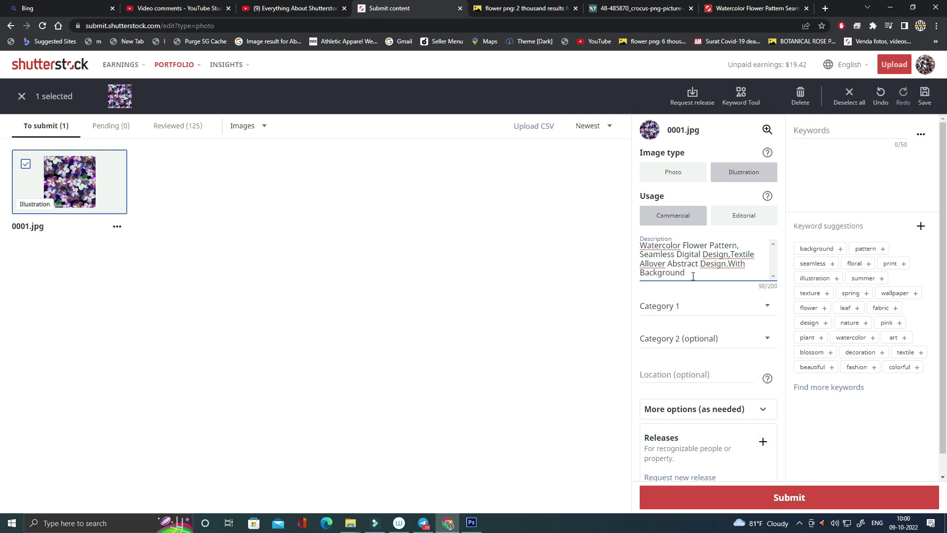
drag(687, 275, 646, 280)
key(BackSpace)
key(BackSpace)
key(BackSpace)
key(BackSpace)
key(BackSpace)
key(BackSpace)
key(BackSpace)
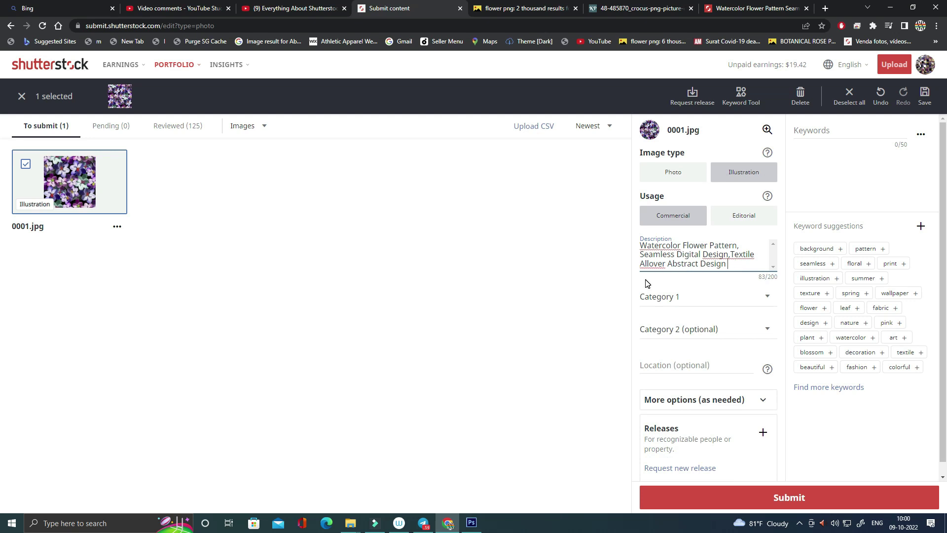
text(or )
text(Digital )
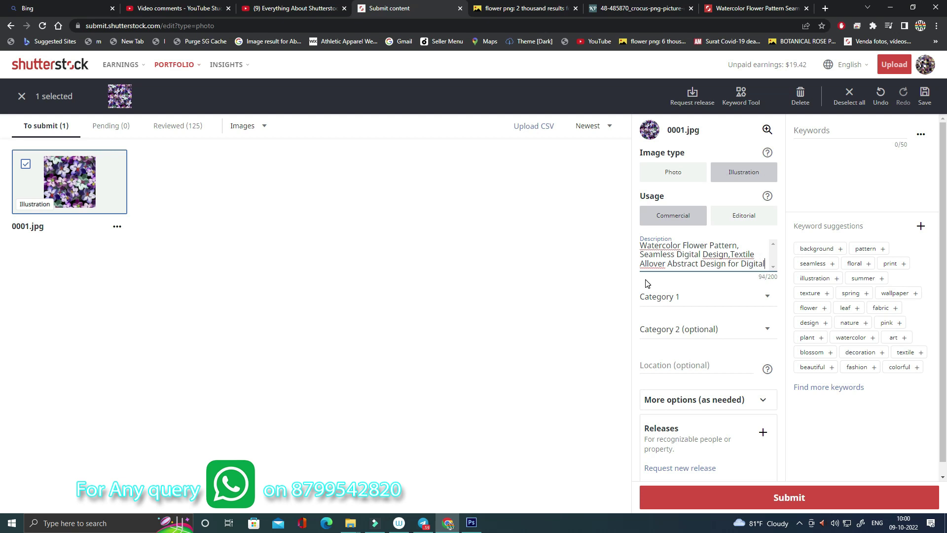
text(Printing)
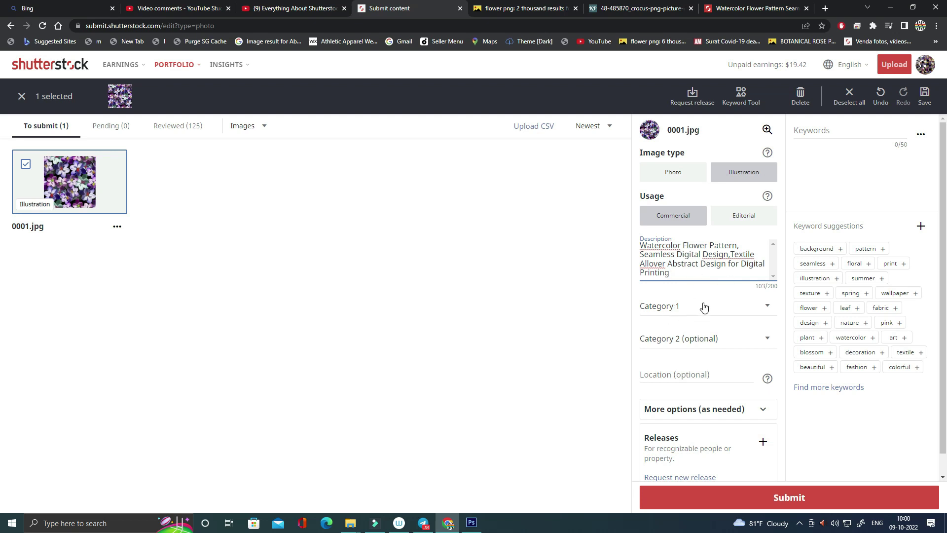
Set Category 1 to Abstract and Category 2 to Arts
click(762, 308)
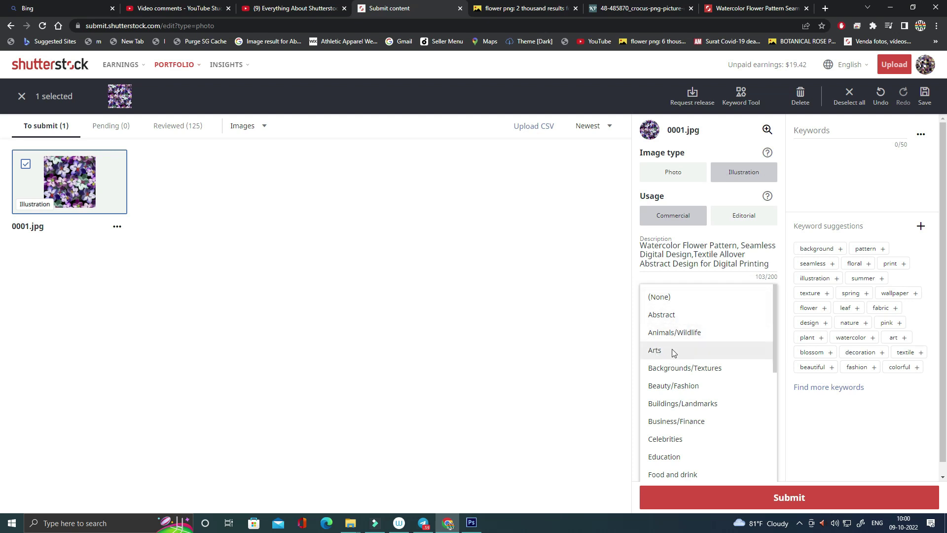
click(662, 319)
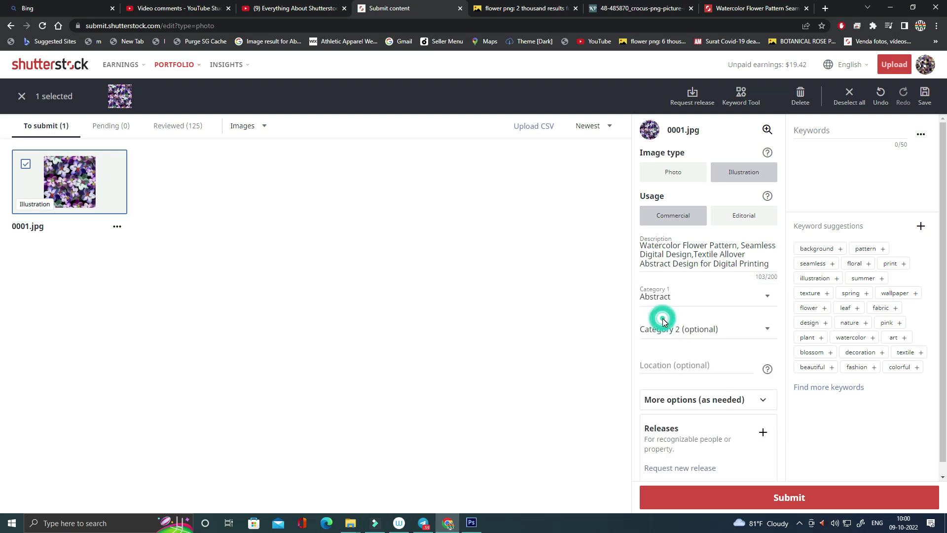
click(750, 307)
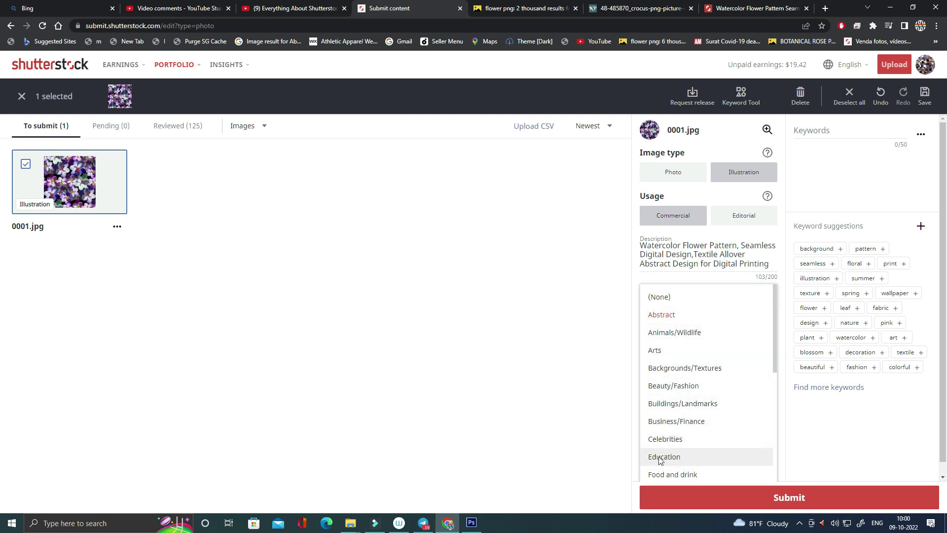
click(664, 319)
click(760, 334)
click(664, 207)
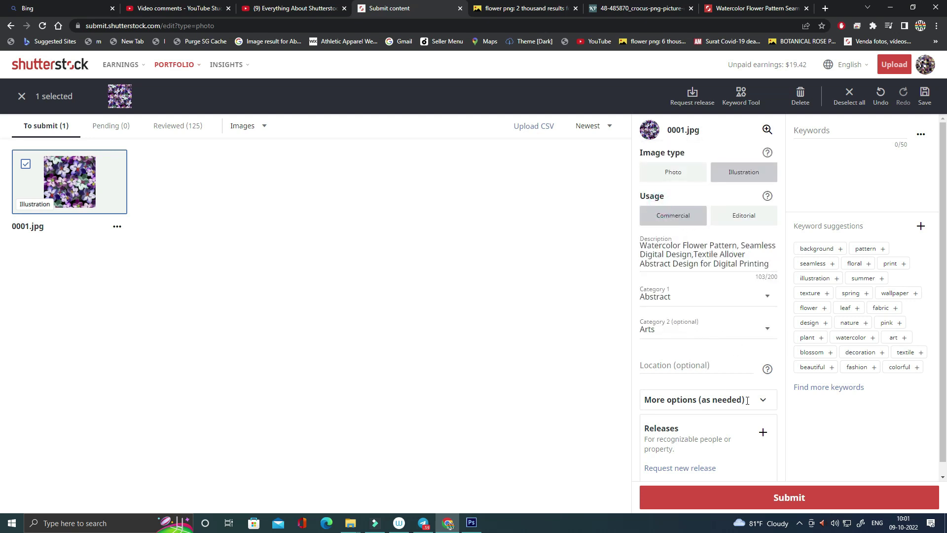
scroll(686, 381, down, 1)
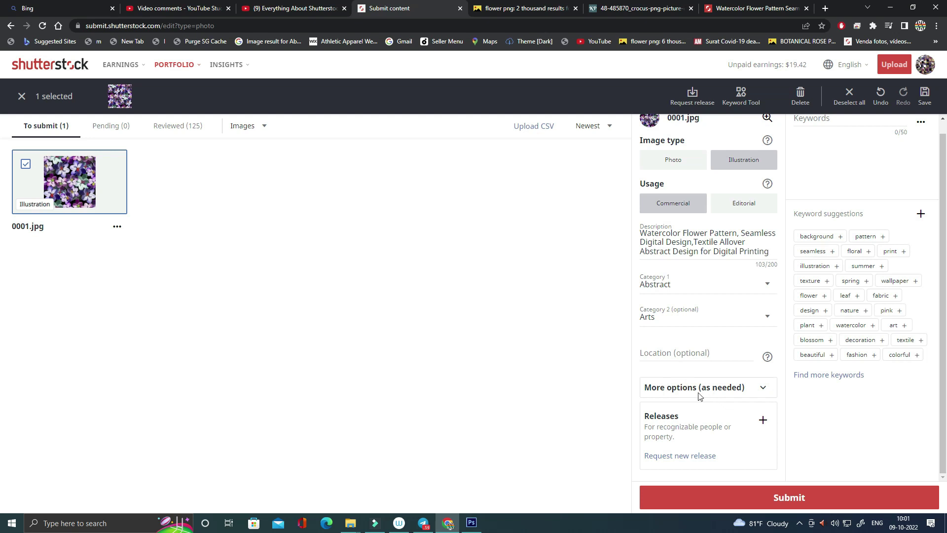
Expand 'More options (as needed)' and dismiss the Notes for reviewer dropdown, leaving notes and mature content unset
click(765, 391)
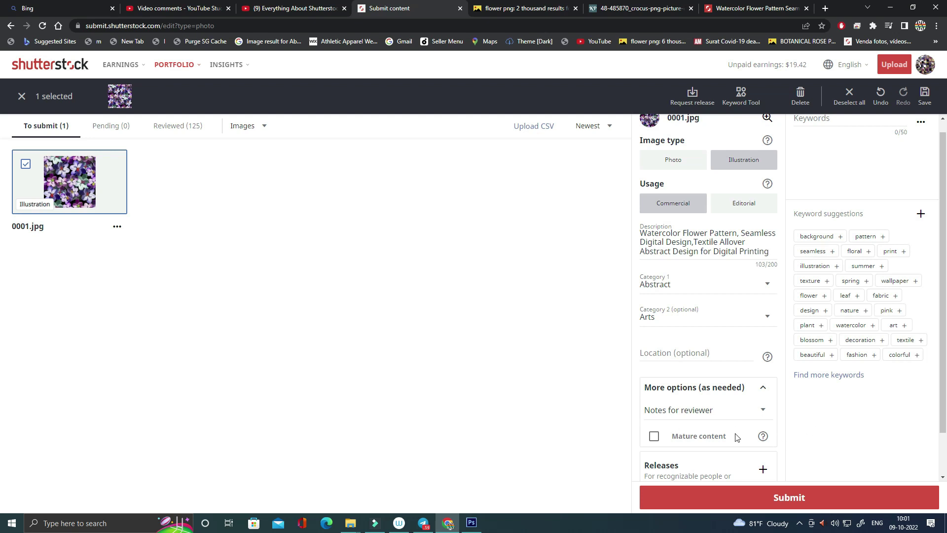
click(763, 411)
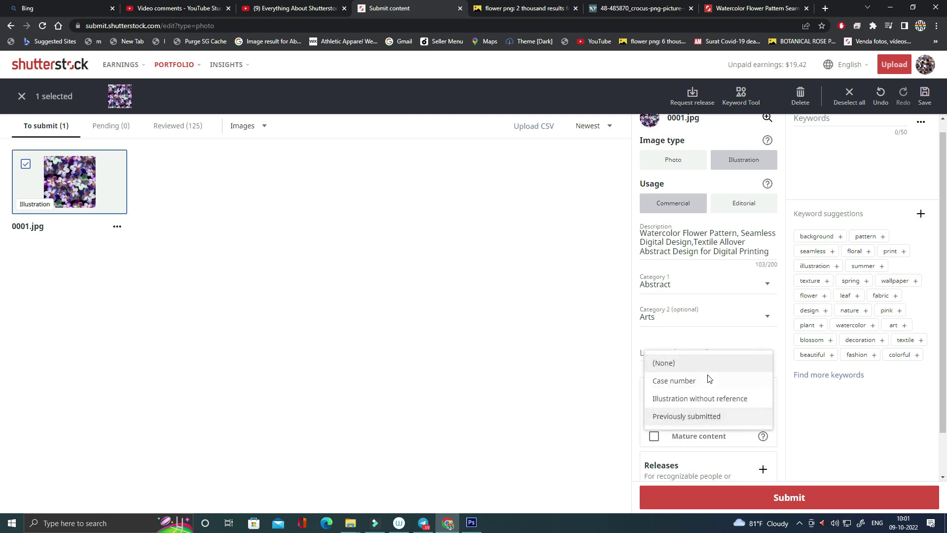
click(592, 400)
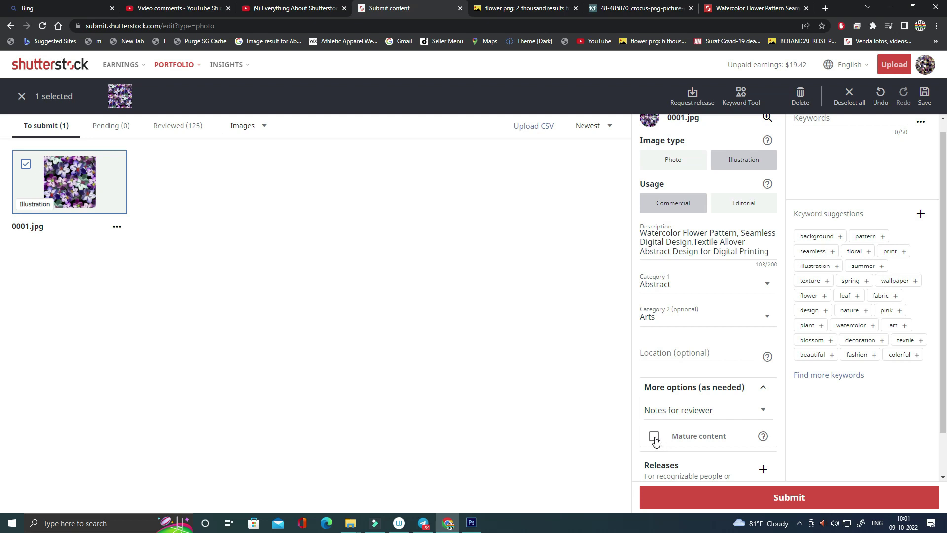
scroll(678, 444, down, 1)
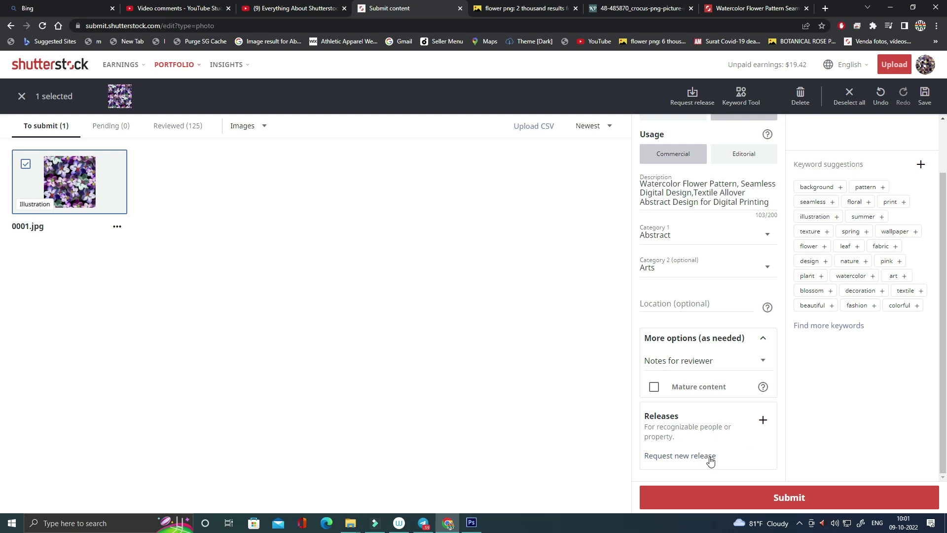
scroll(838, 398, up, 1)
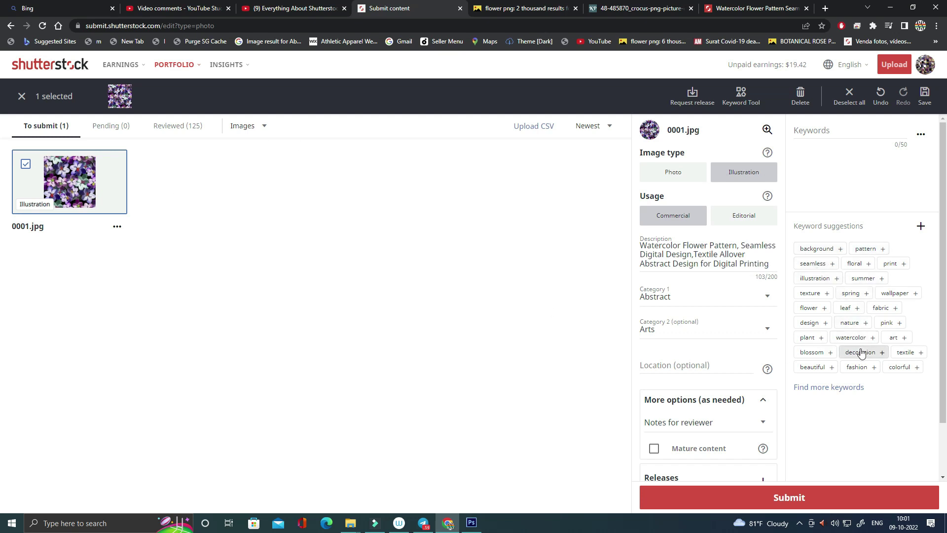
Add suggested keywords background, pattern, seamless, floral, print, illustration, texture, summer, spring, wallpaper, flower and leaf
click(840, 249)
click(829, 249)
click(827, 250)
click(822, 250)
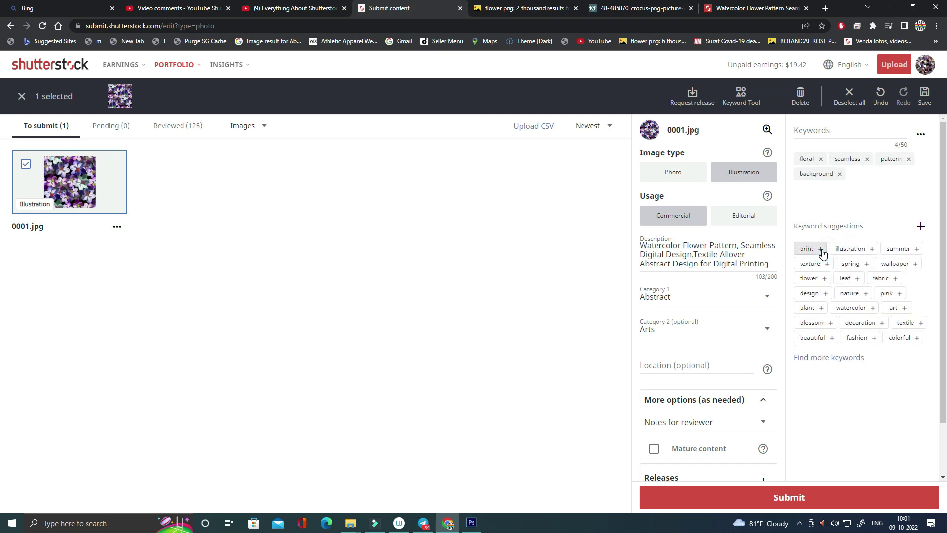
click(823, 250)
click(839, 249)
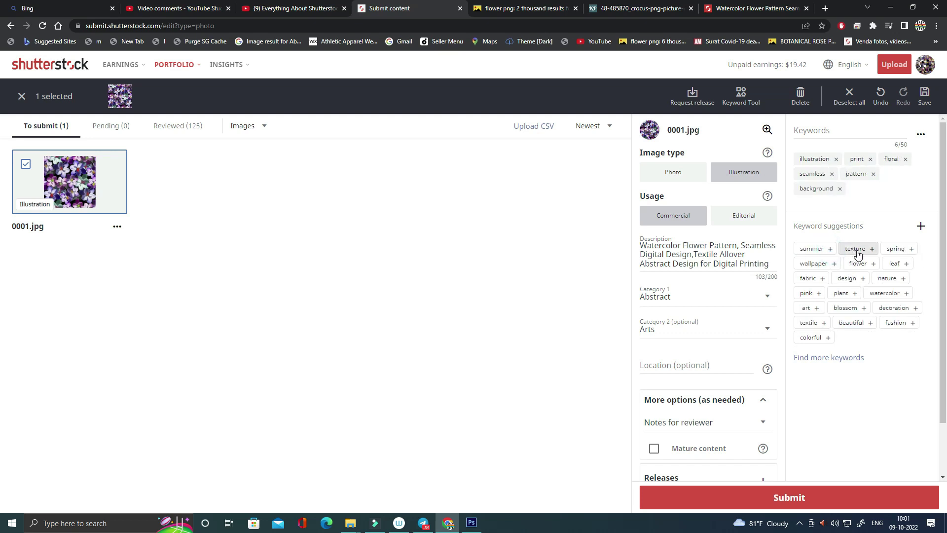
click(871, 250)
click(829, 249)
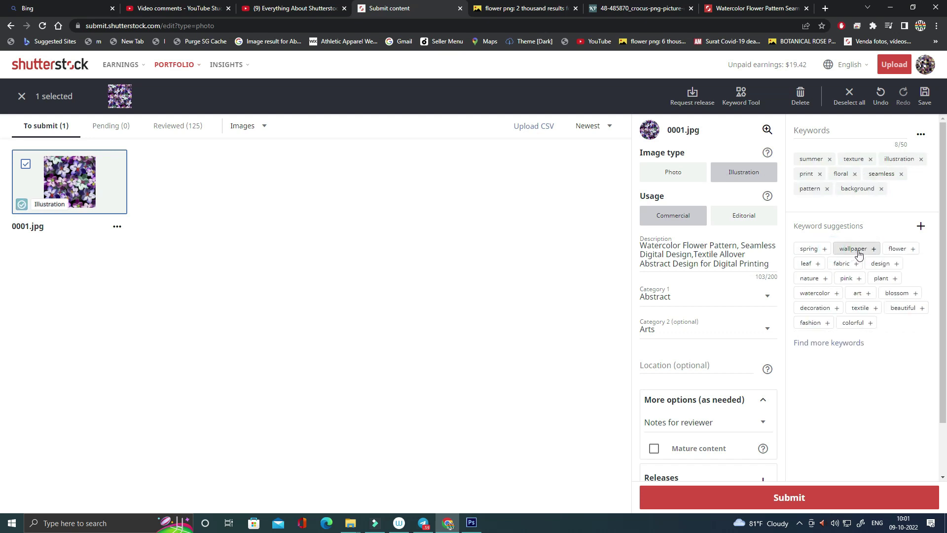
click(825, 250)
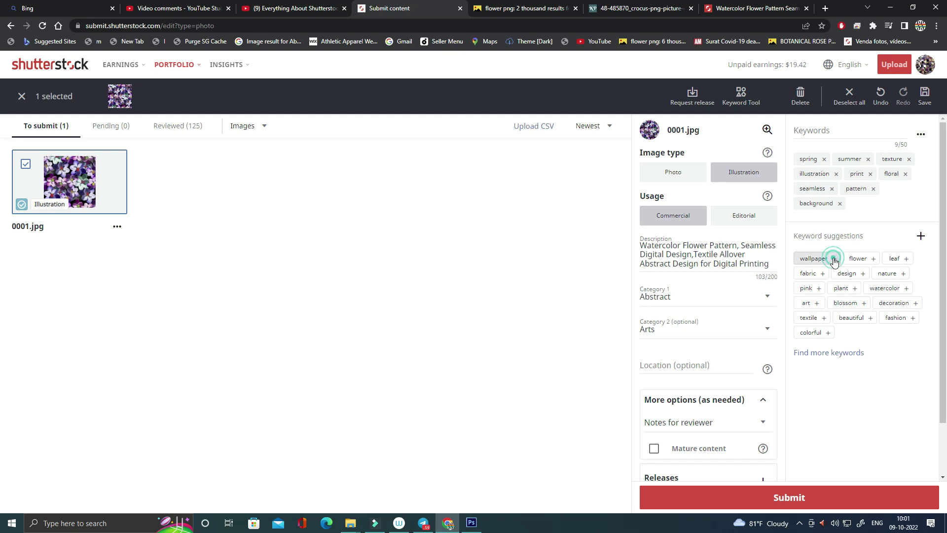
click(831, 258)
click(819, 258)
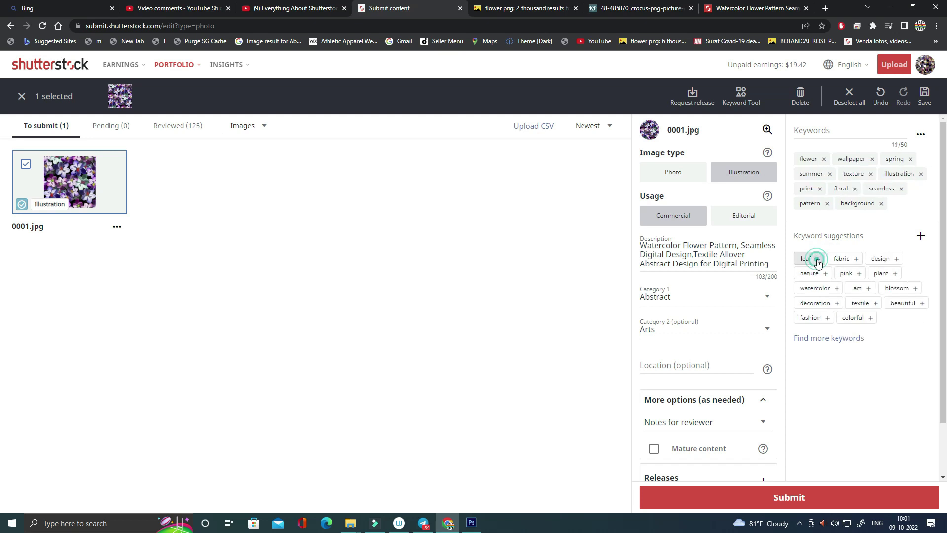
click(820, 259)
Add fabric, design, nature, pink, plant, watercolor, art, blossom, decoration, textile, beautiful, fashion and colorful as keywords
click(823, 274)
click(824, 274)
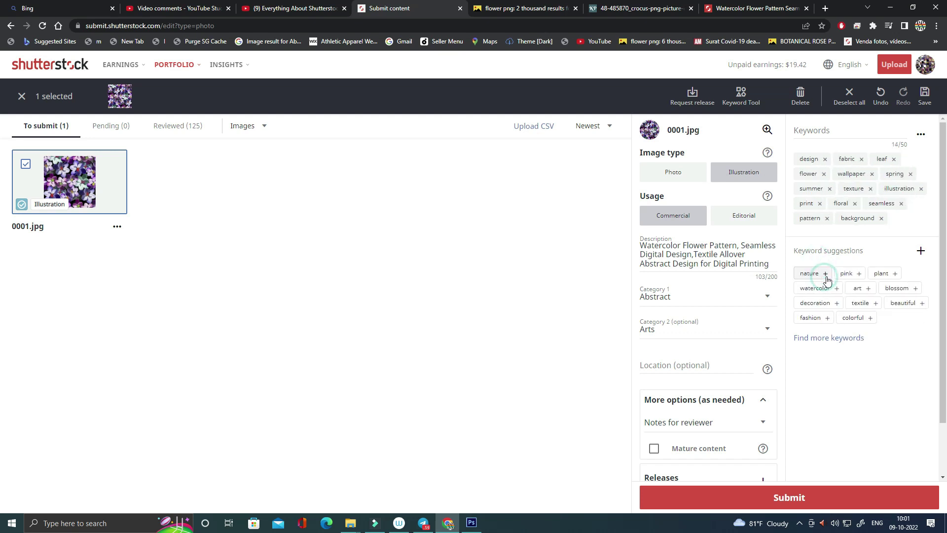
click(828, 274)
click(821, 289)
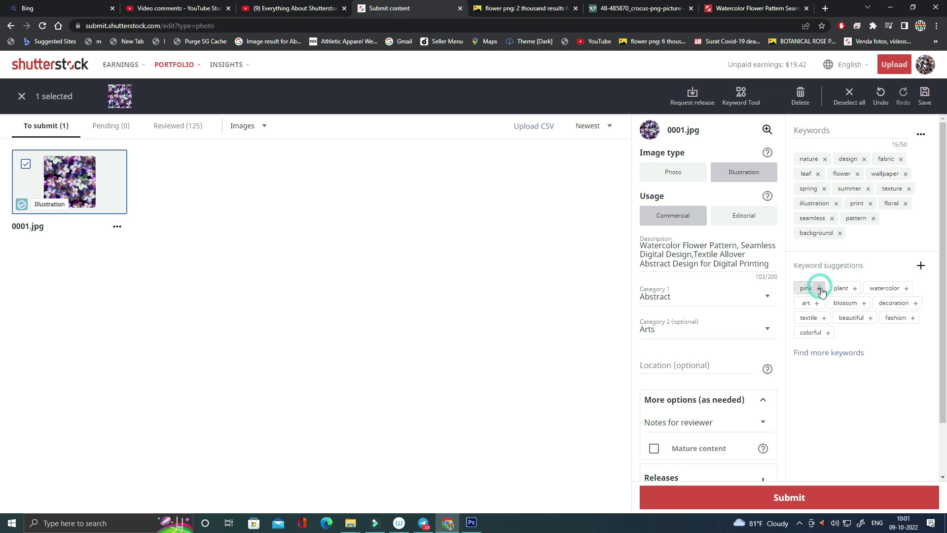
click(819, 292)
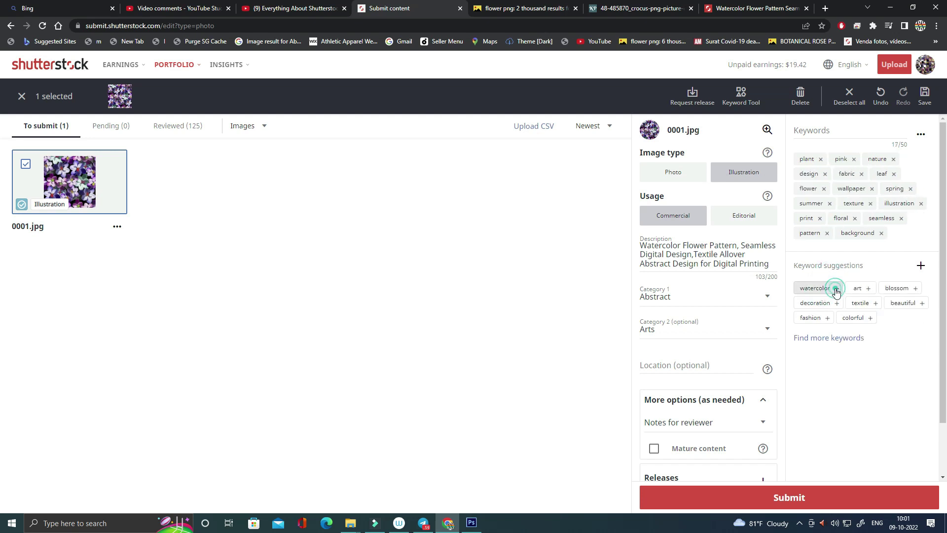
click(836, 291)
click(817, 303)
click(830, 305)
click(833, 303)
click(827, 319)
click(829, 319)
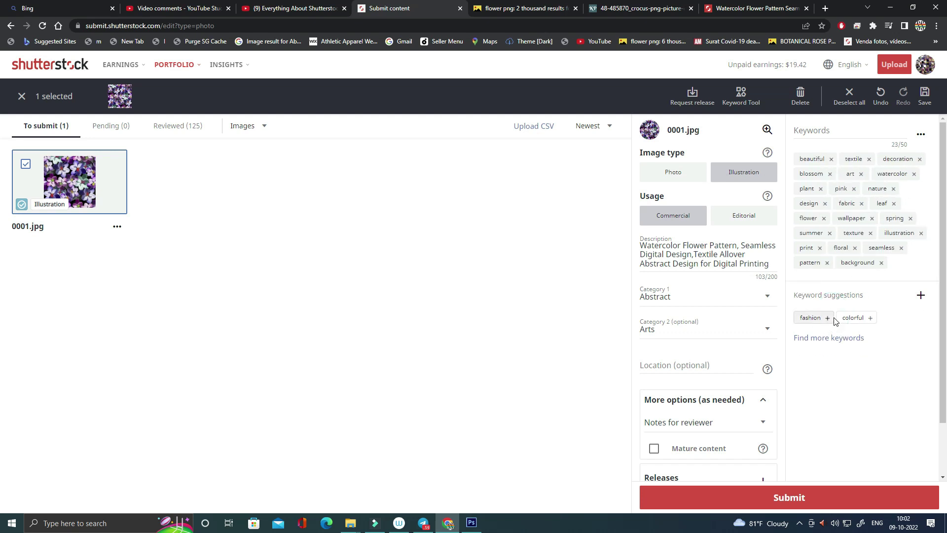
click(830, 319)
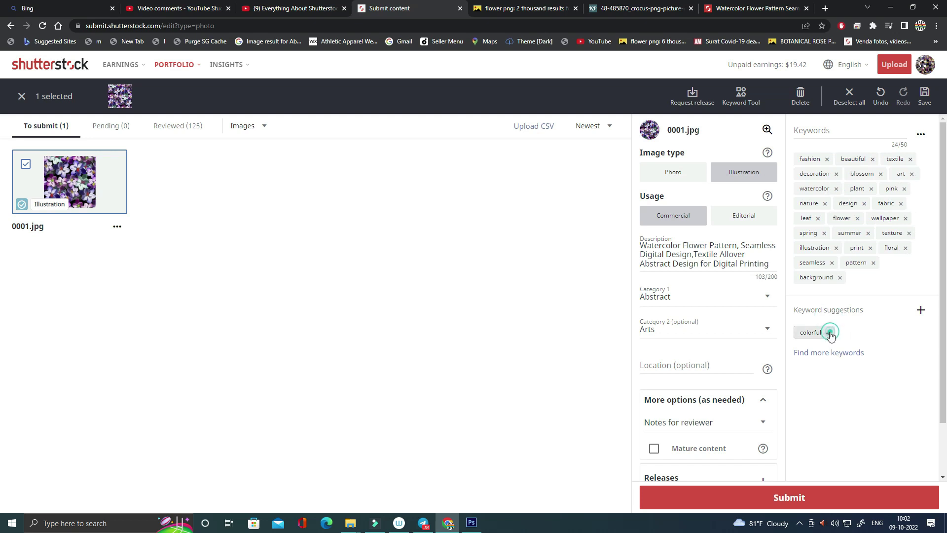
click(830, 333)
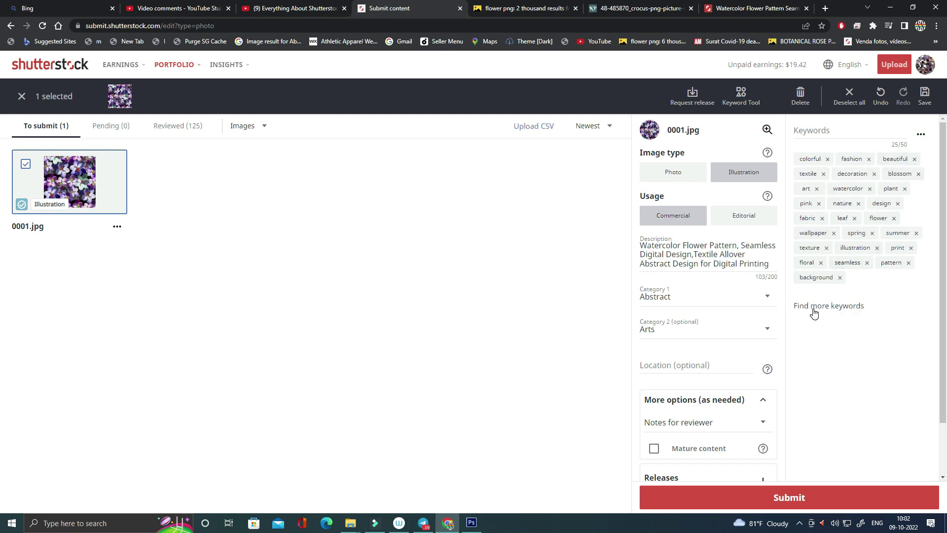
In the Keyword tool, search the pasted pattern title and select three similar floral pattern images
click(829, 306)
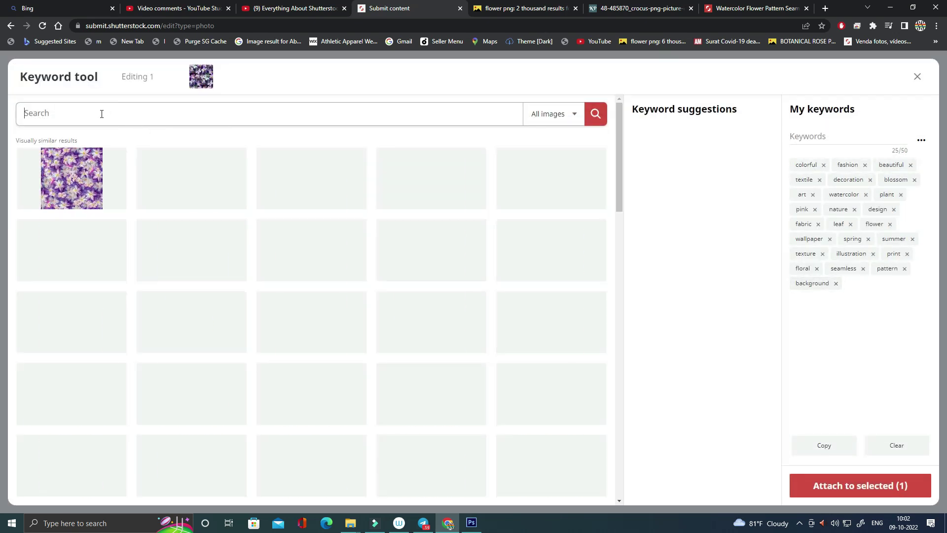
click(99, 112)
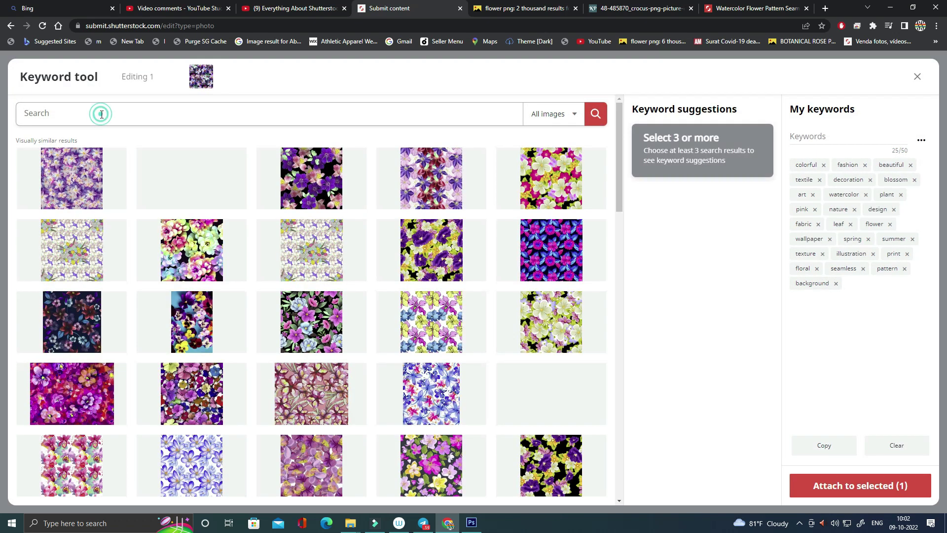
text(Watercolor Flower Pattern, Seamless Digital Design,Textile Allover Abstract Design.With Background)
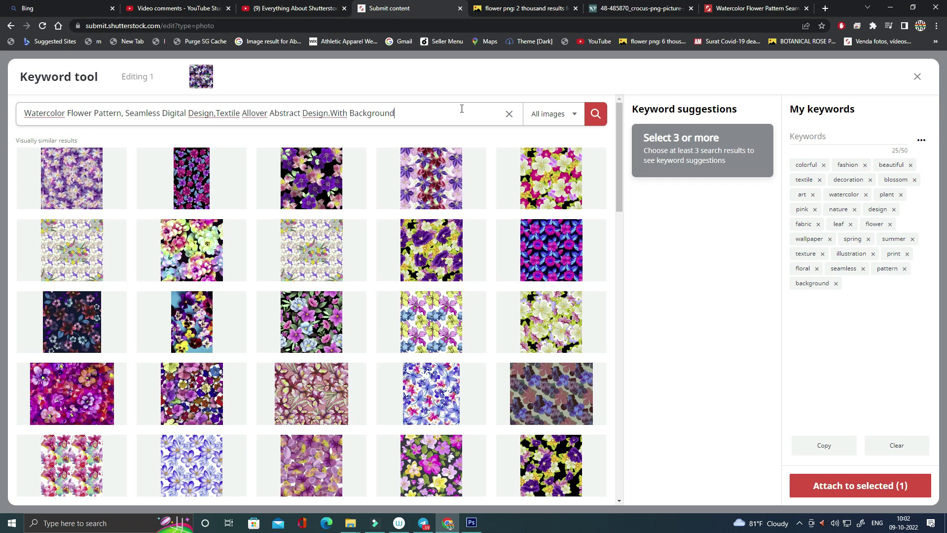
key(Return)
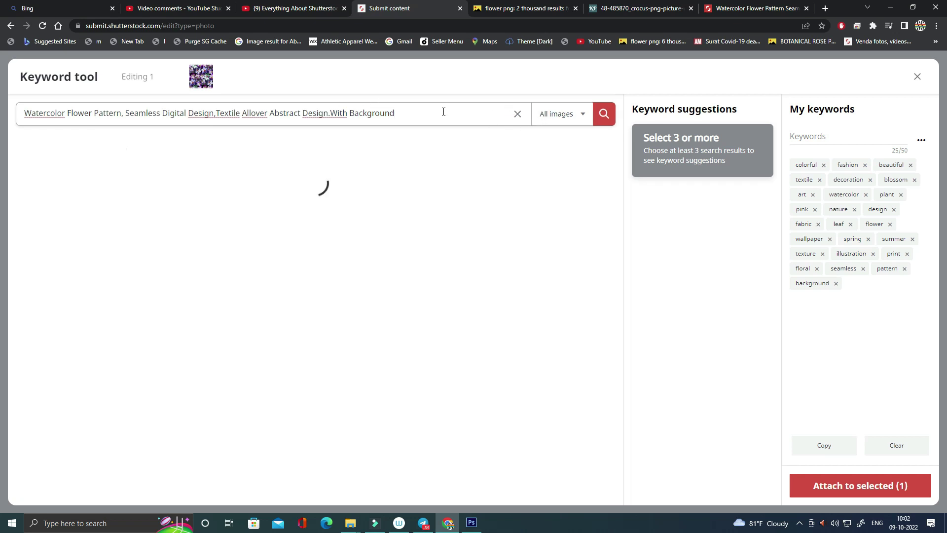
mouse_move(71, 164)
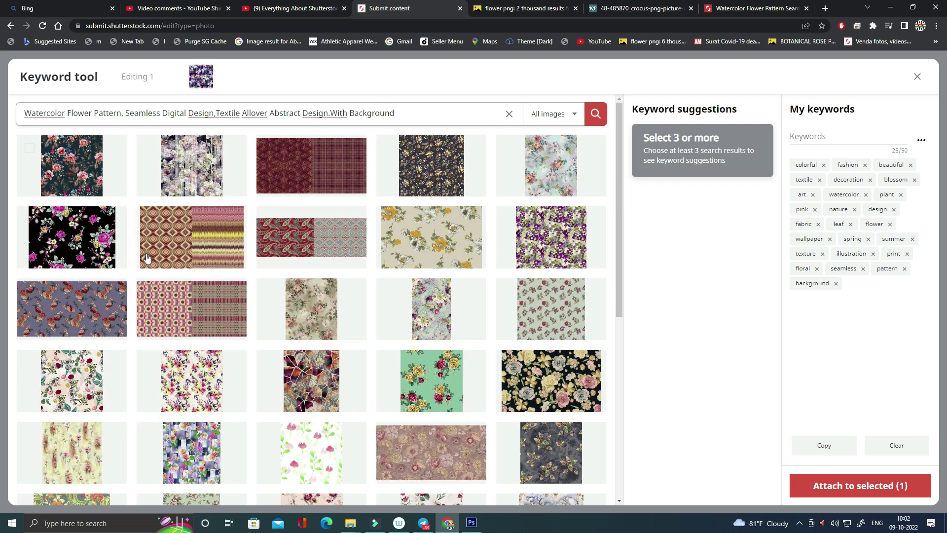
click(29, 148)
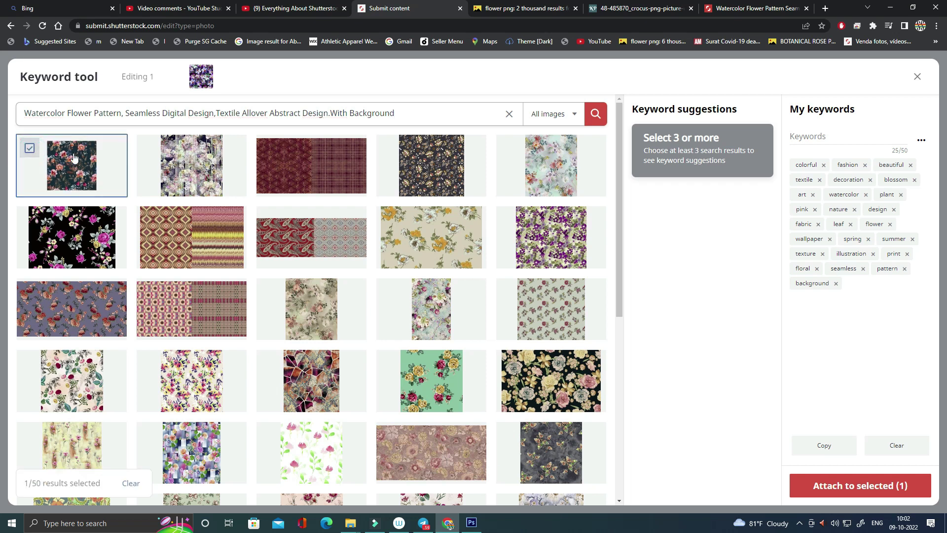
click(30, 220)
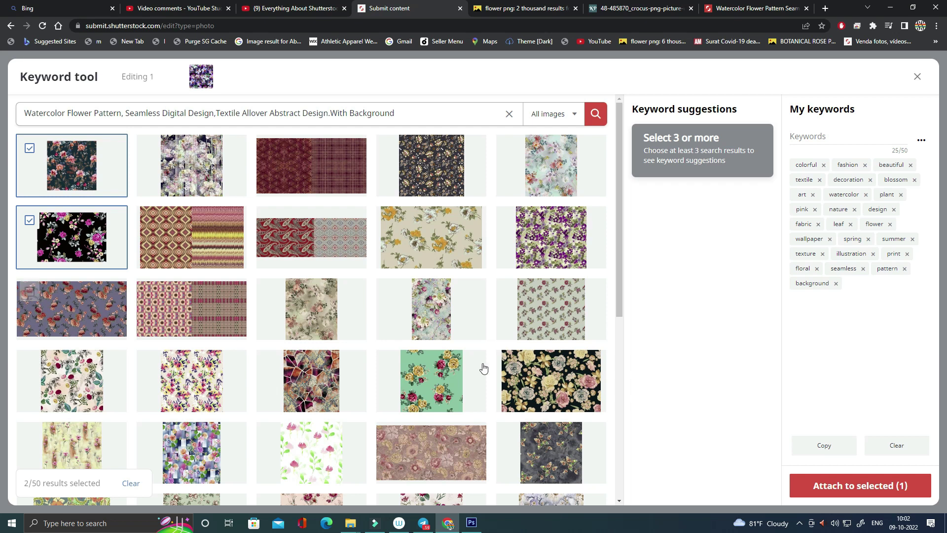
click(509, 364)
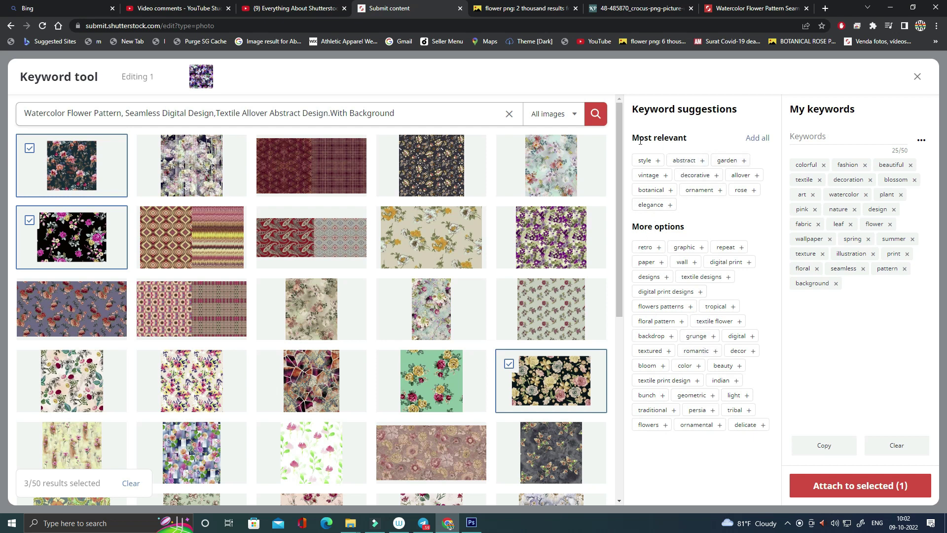
Add all relevant suggestions plus retro, repeat, digital print, flowers patterns, textured, backdrop, color, textile print design, traditional
click(758, 138)
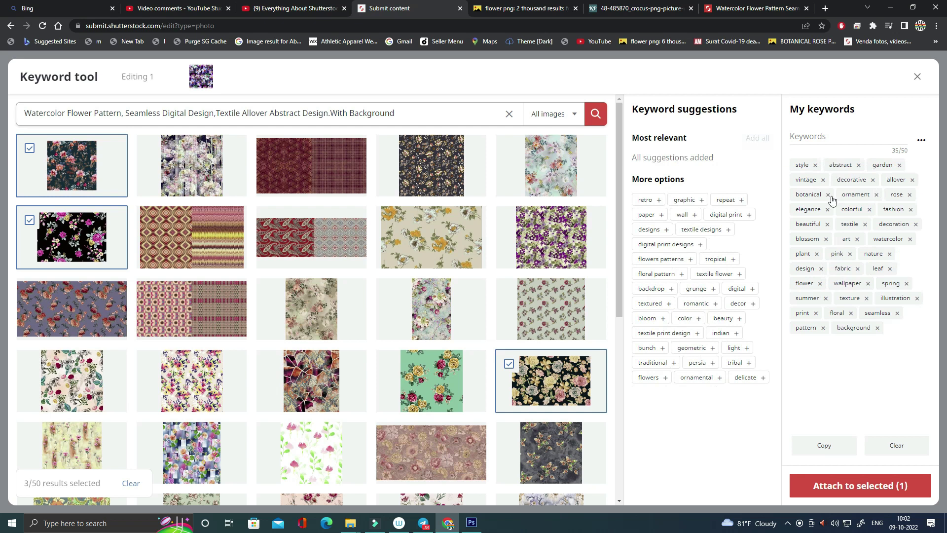
click(659, 200)
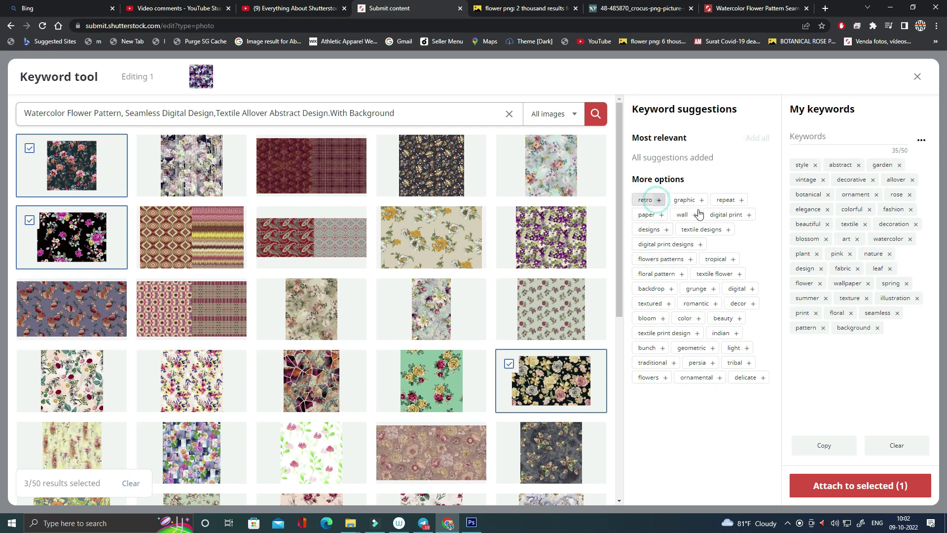
click(707, 201)
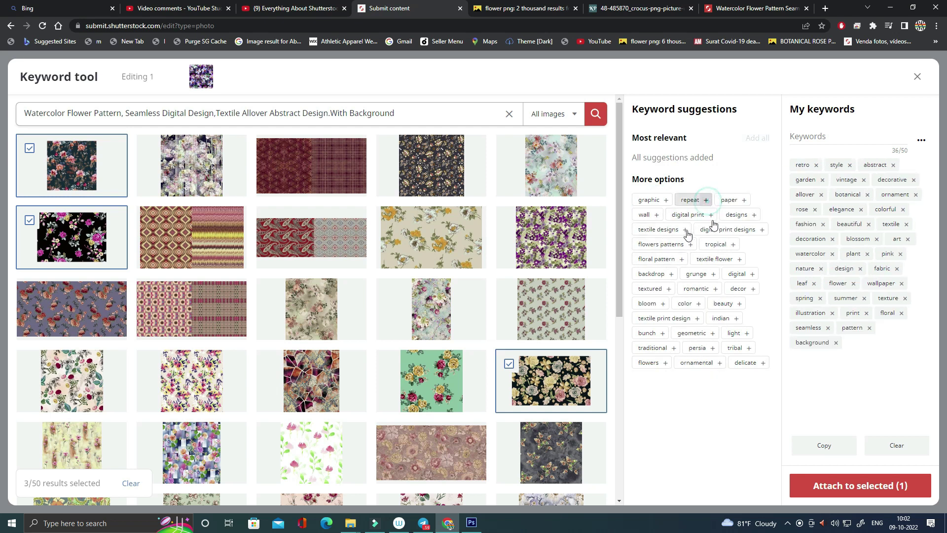
click(684, 214)
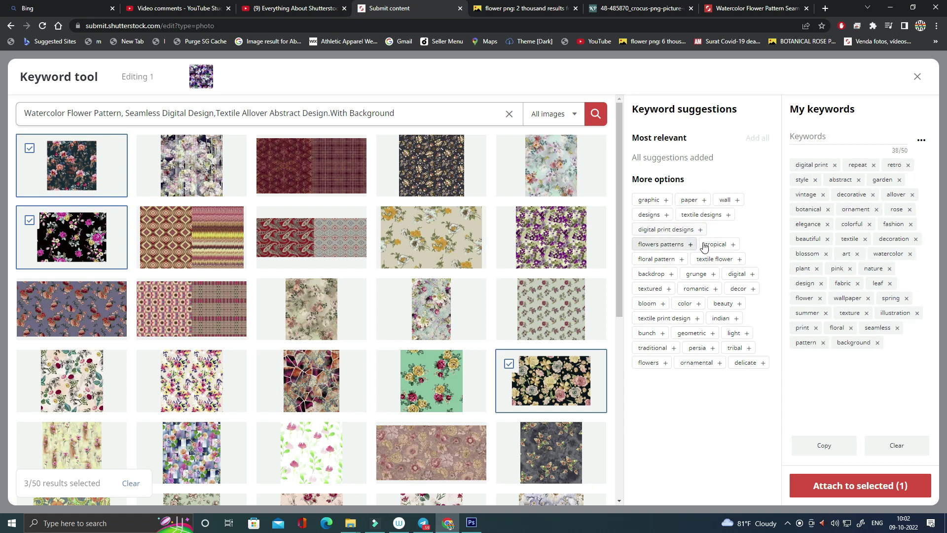
click(692, 245)
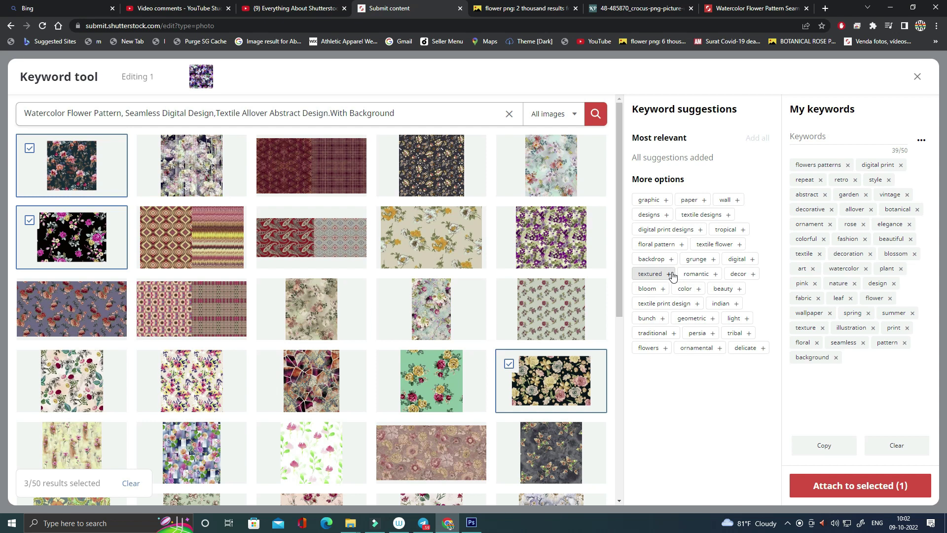
click(669, 275)
click(671, 259)
click(723, 276)
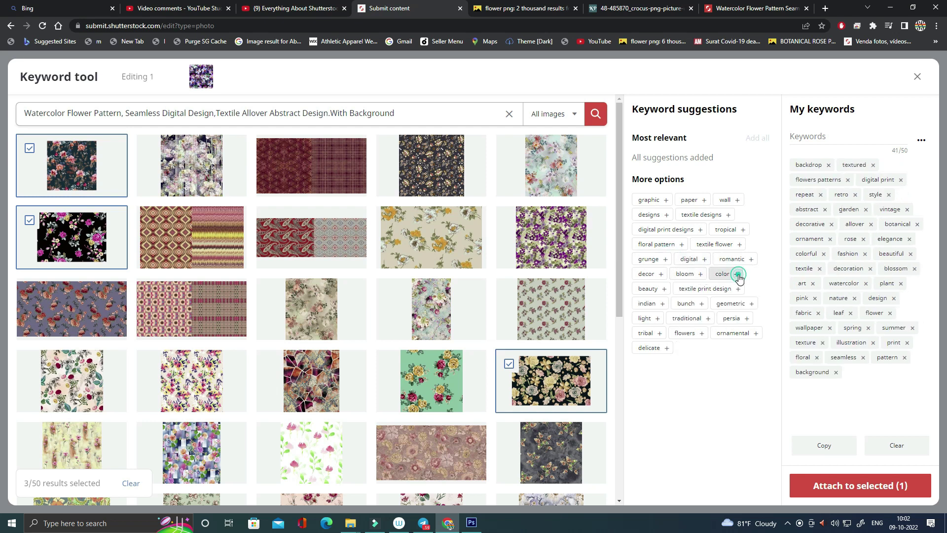
click(697, 289)
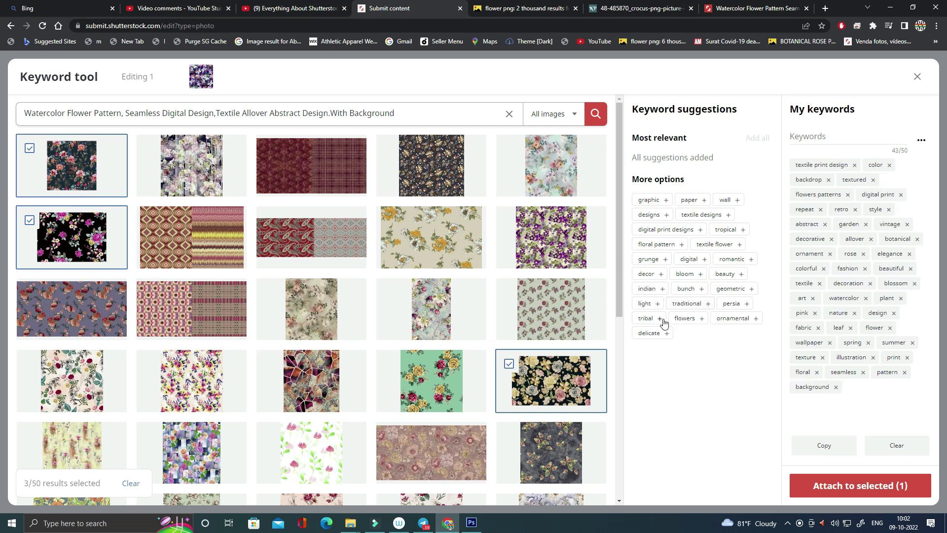
click(708, 303)
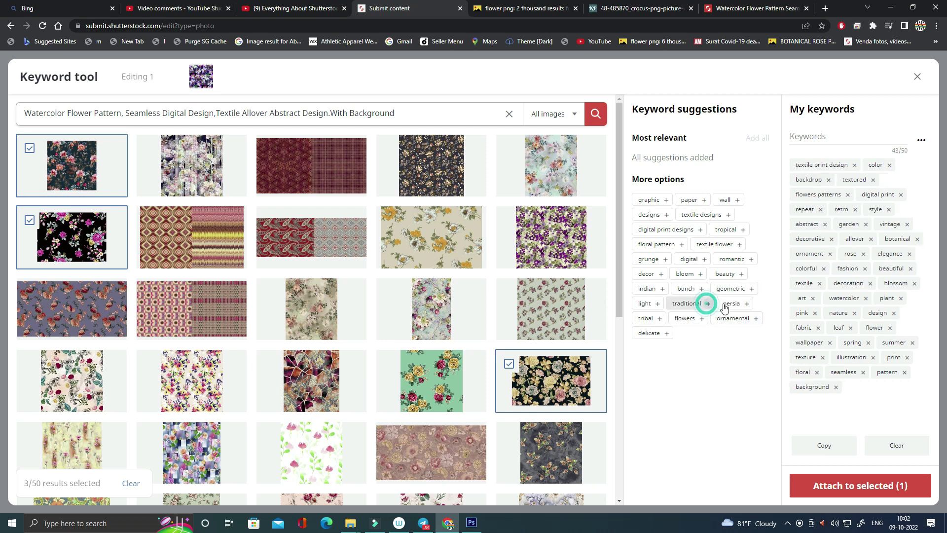
Add geometric, textile flower, tropical, textile designs, designs and graphic to reach 50/50, then copy the list
click(750, 290)
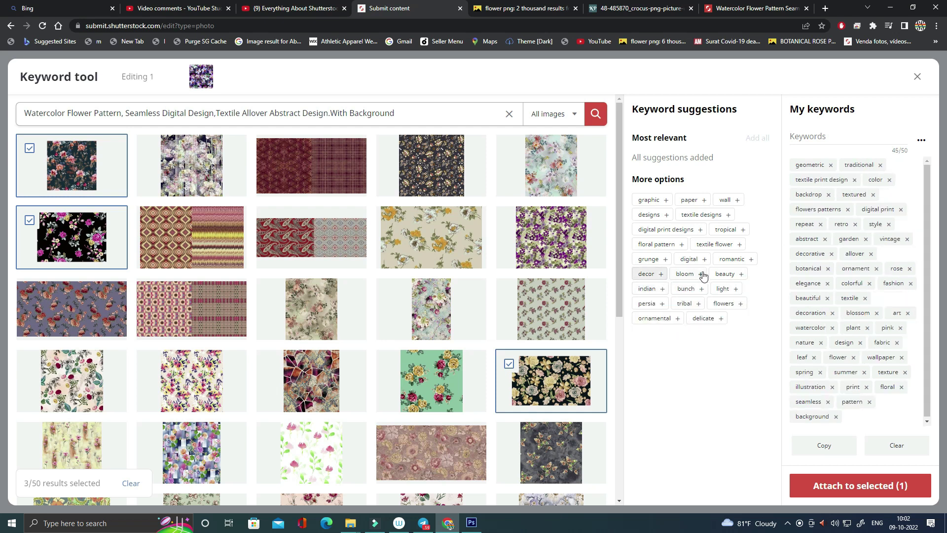
click(739, 244)
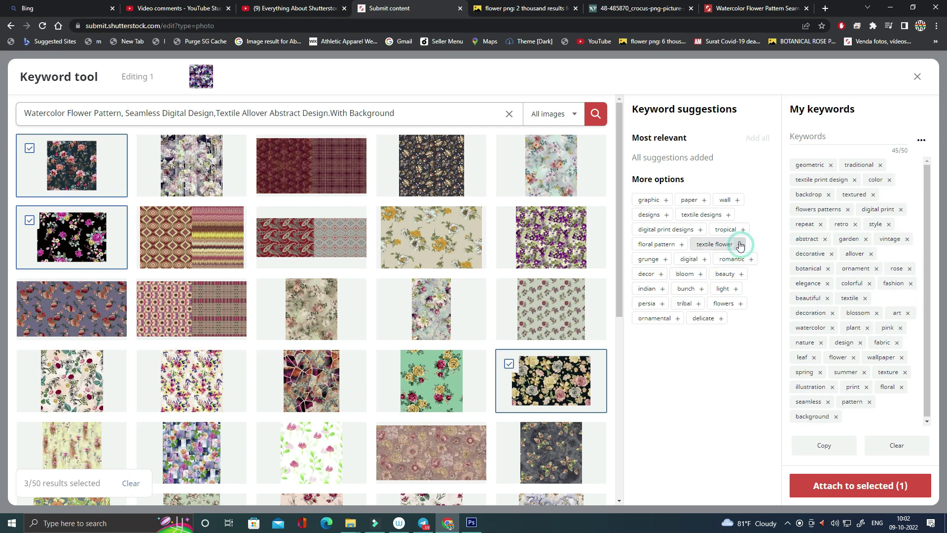
click(741, 230)
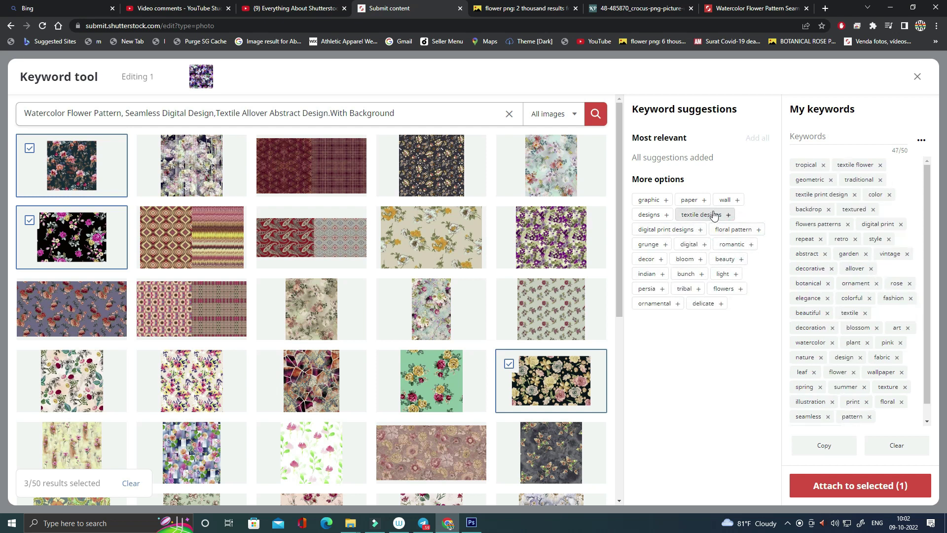
click(682, 219)
click(663, 214)
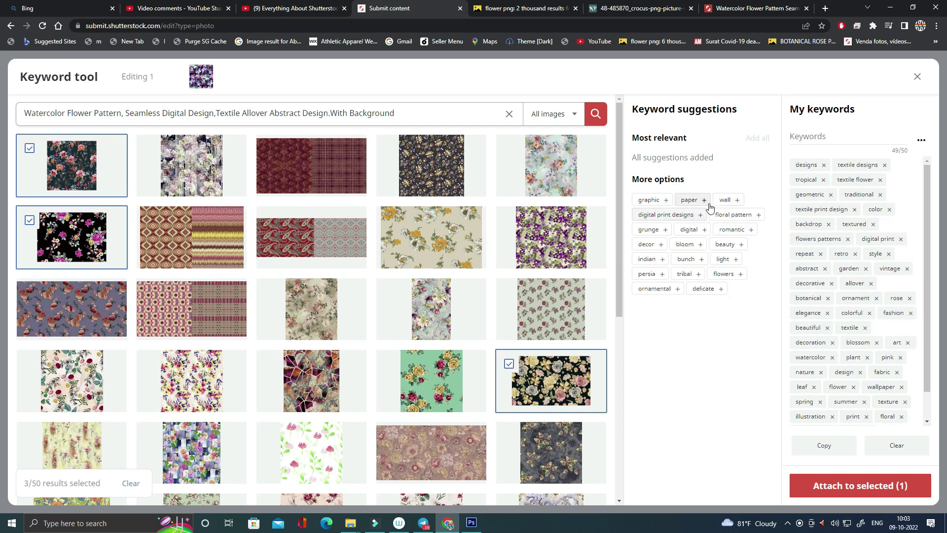
click(667, 207)
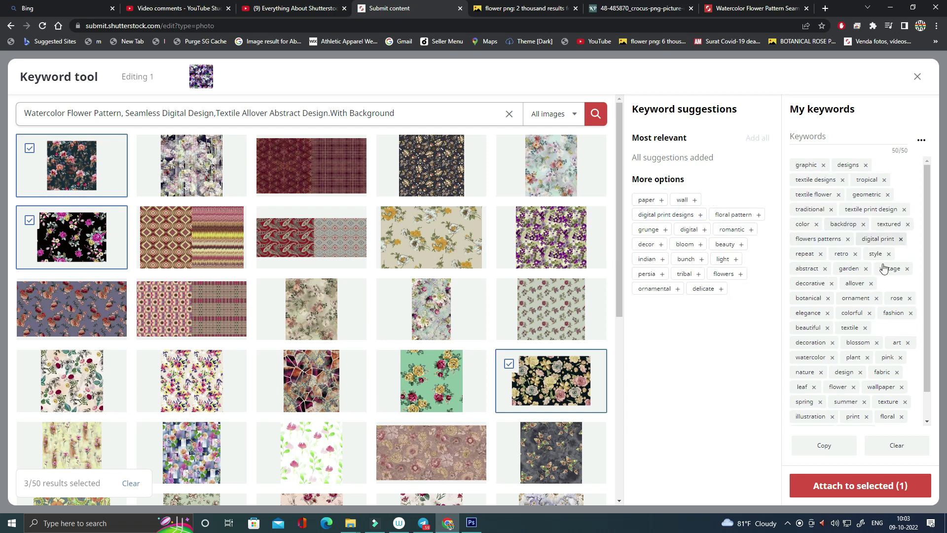
scroll(890, 421, down, 1)
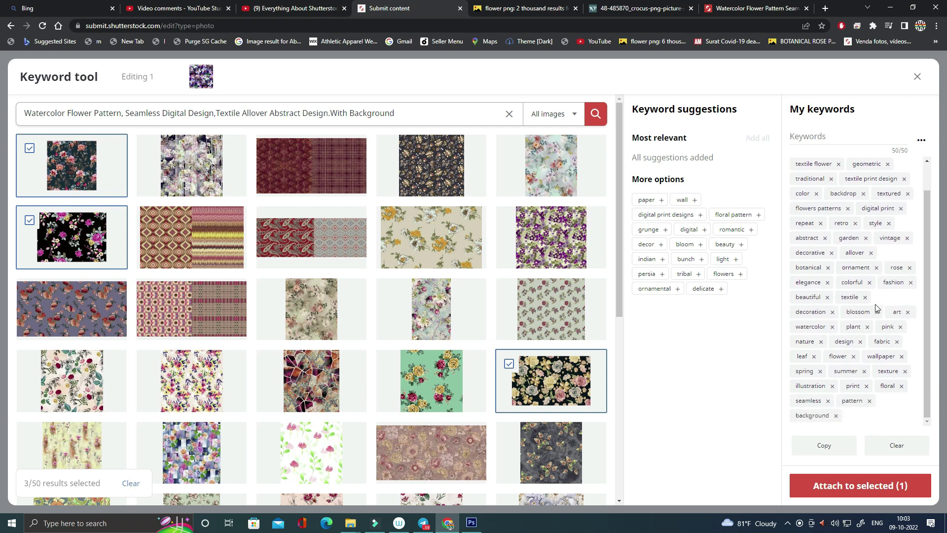
click(824, 446)
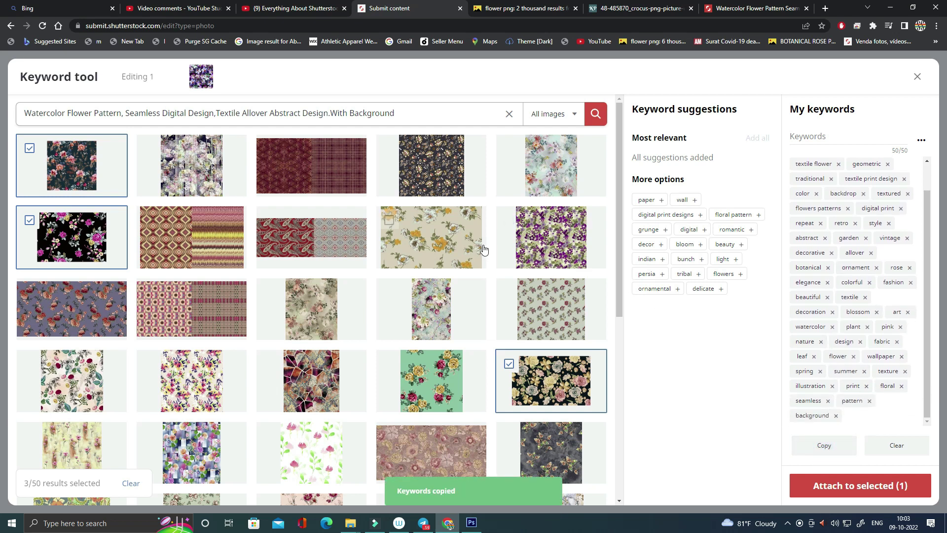
key(super+d)
Create a new text document on the desktop and paste the keywords into it in Notepad
right_click(248, 132)
mouse_move(270, 236)
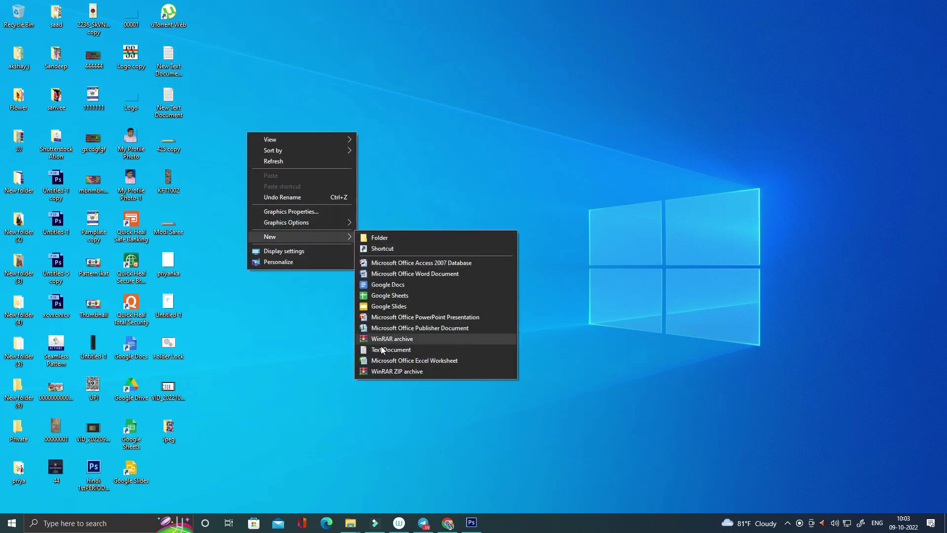
click(380, 351)
key(Return)
double_click(353, 140)
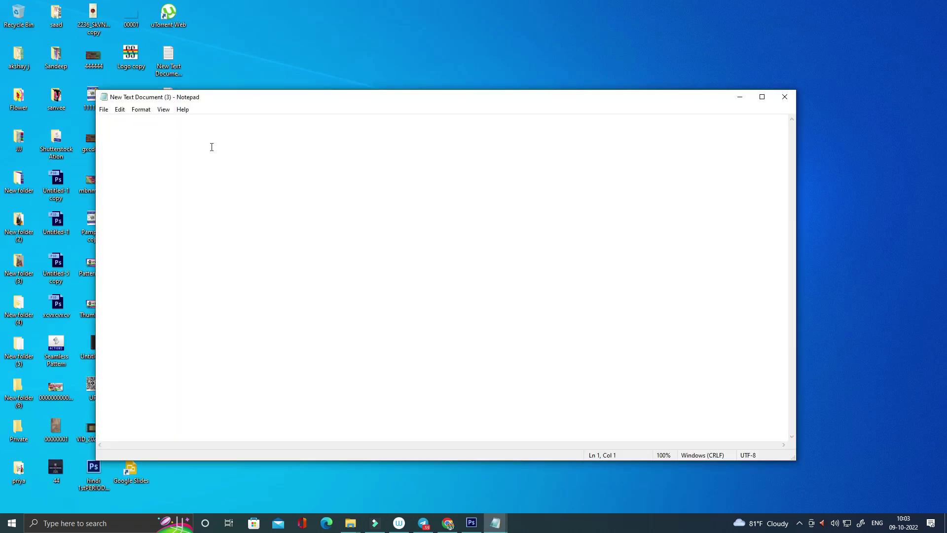
key(ctrl+v)
Break the keyword list into short lines at plant, geometric, textured, abstract, rose, blossom, wallpaper and seamless
click(214, 120)
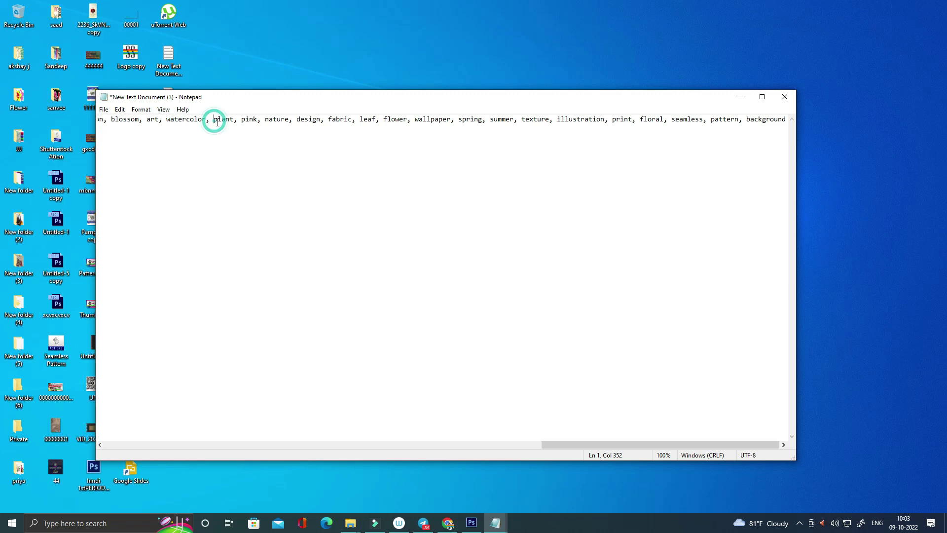
key(Return)
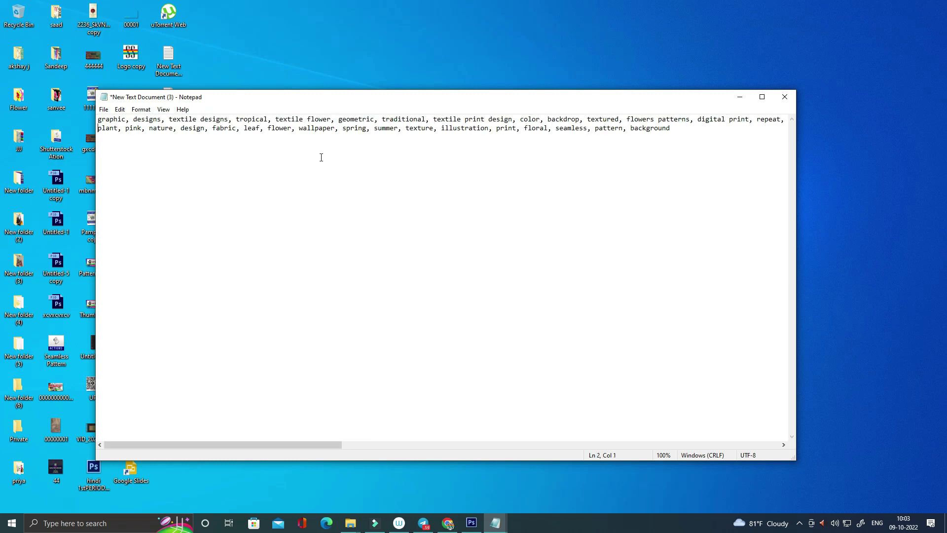
key(Return)
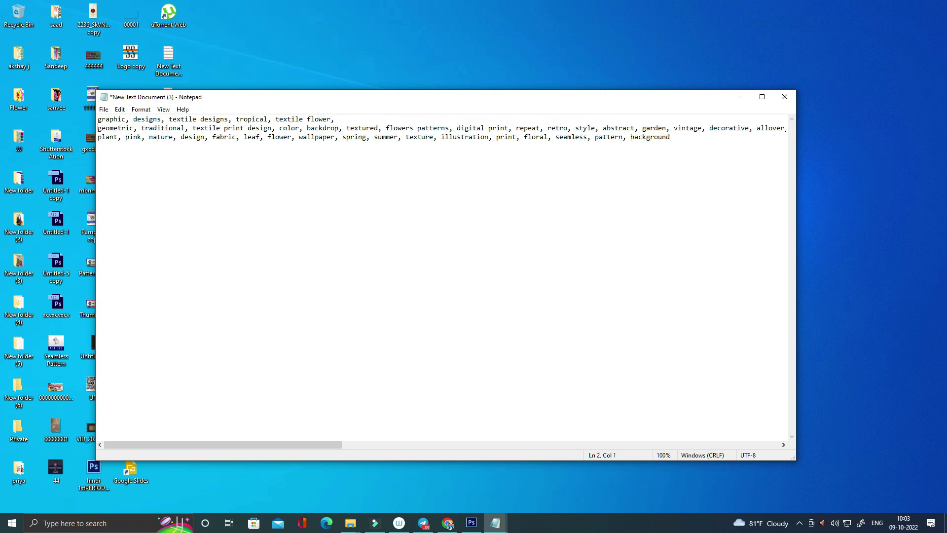
key(Return)
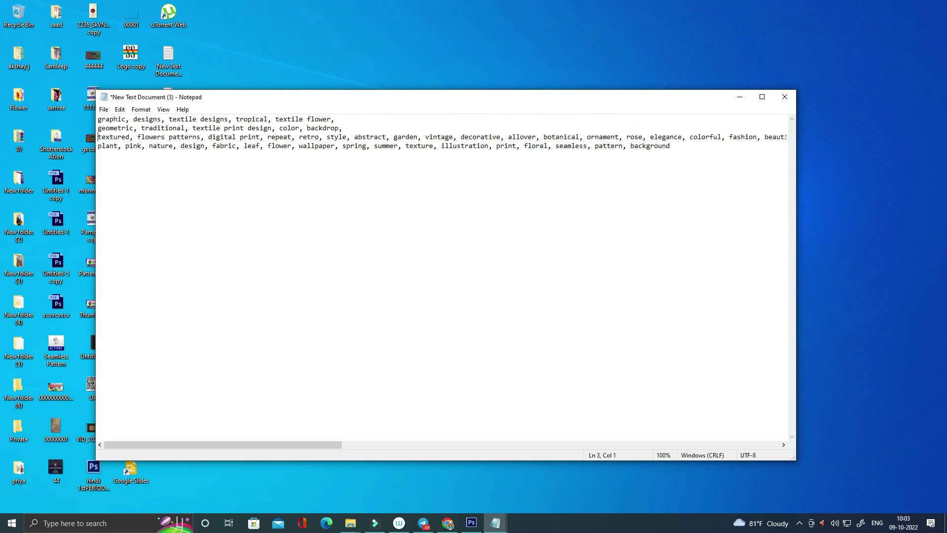
click(349, 135)
key(Return)
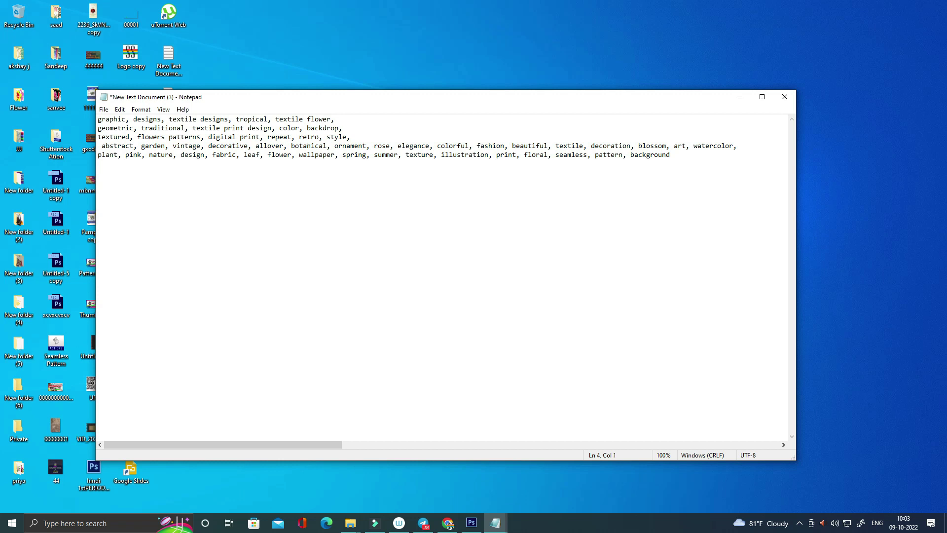
key(Return)
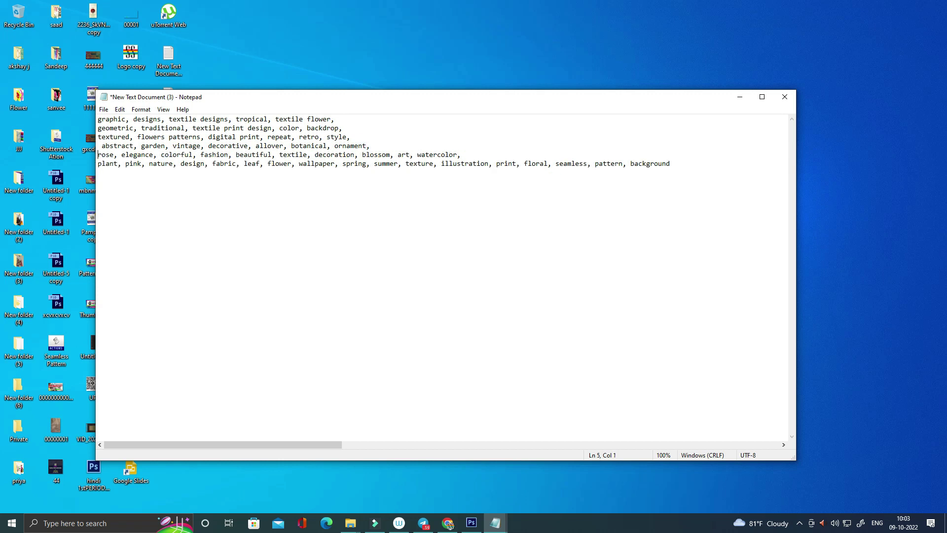
click(362, 155)
key(Return)
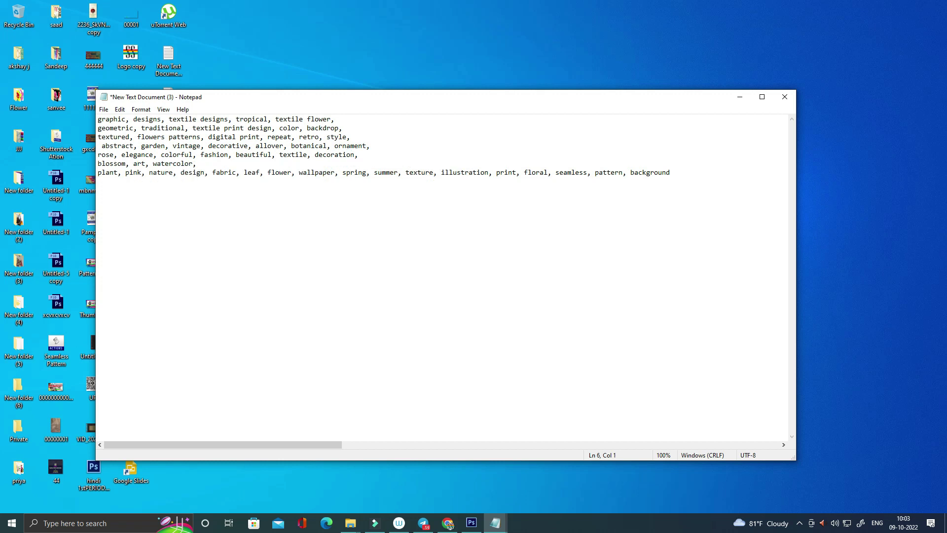
click(295, 173)
key(Return)
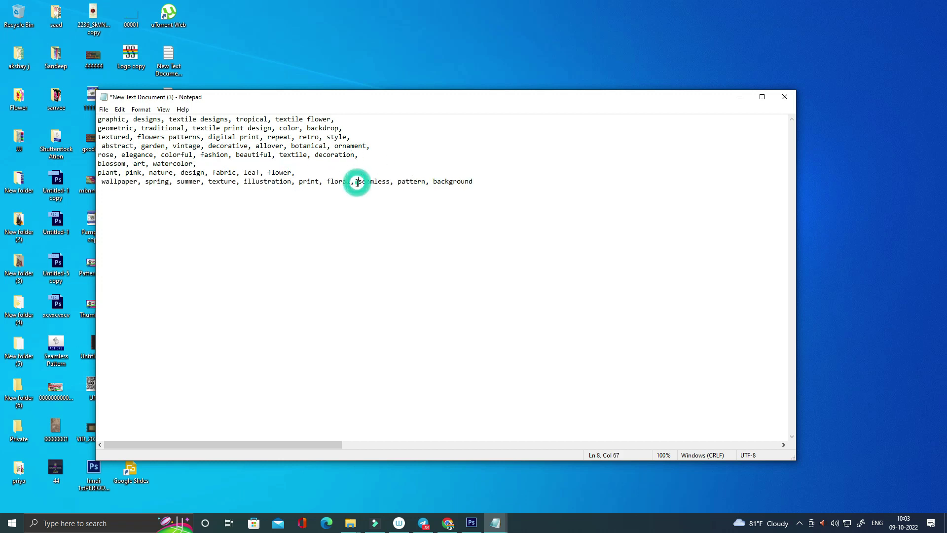
key(Return)
Copy the whole reformatted keyword list and return to the Shutterstock keyword tool in Chrome
drag(236, 228, 85, 117)
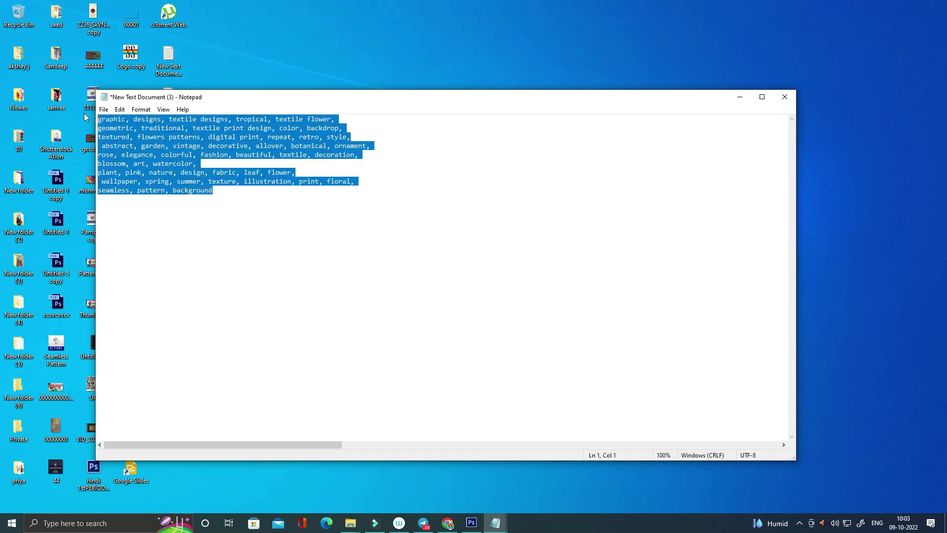
right_click(136, 124)
click(57, 153)
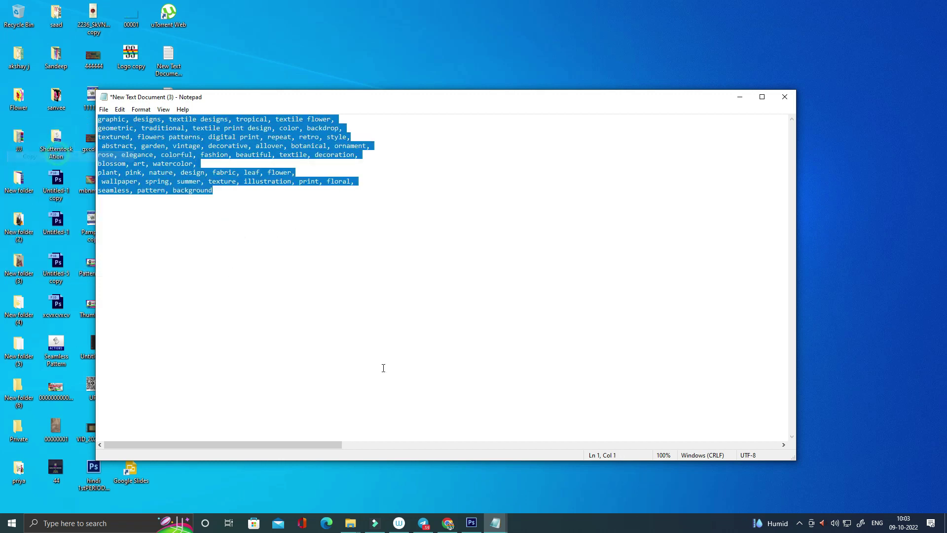
click(447, 523)
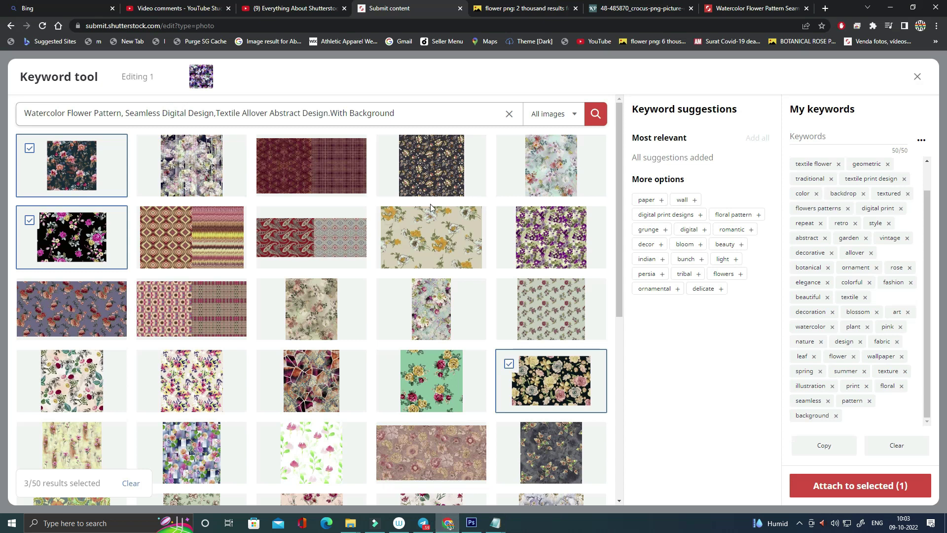
Close the Keyword tool and submit 0001.jpg for review
click(917, 76)
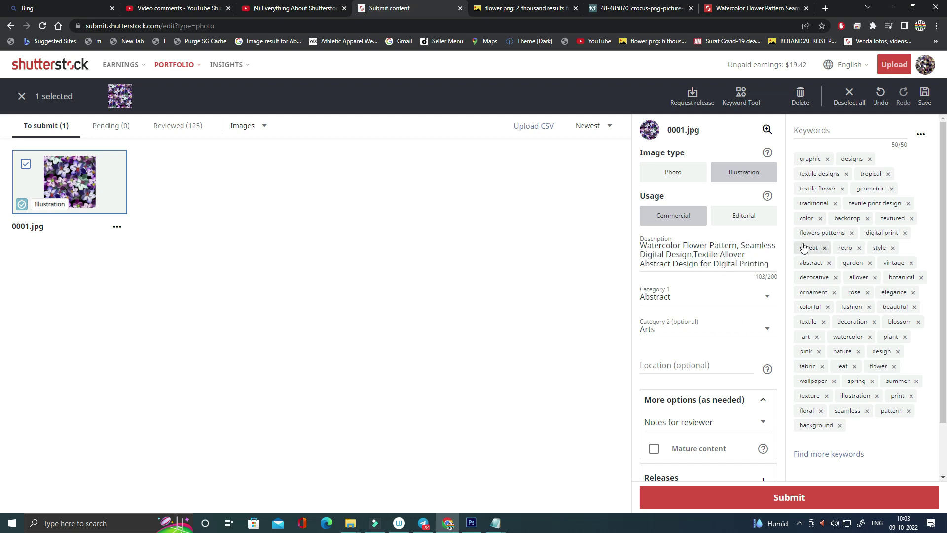
scroll(770, 419, down, 2)
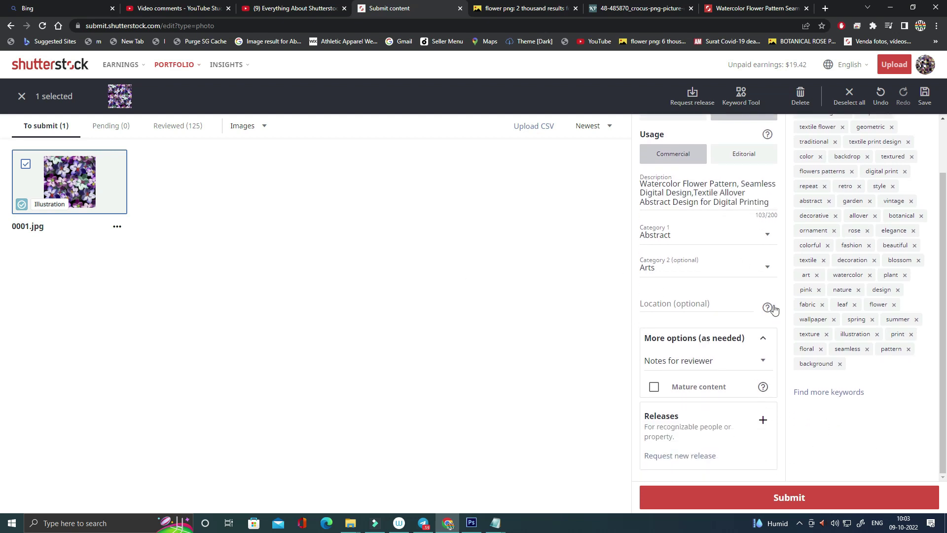
click(789, 498)
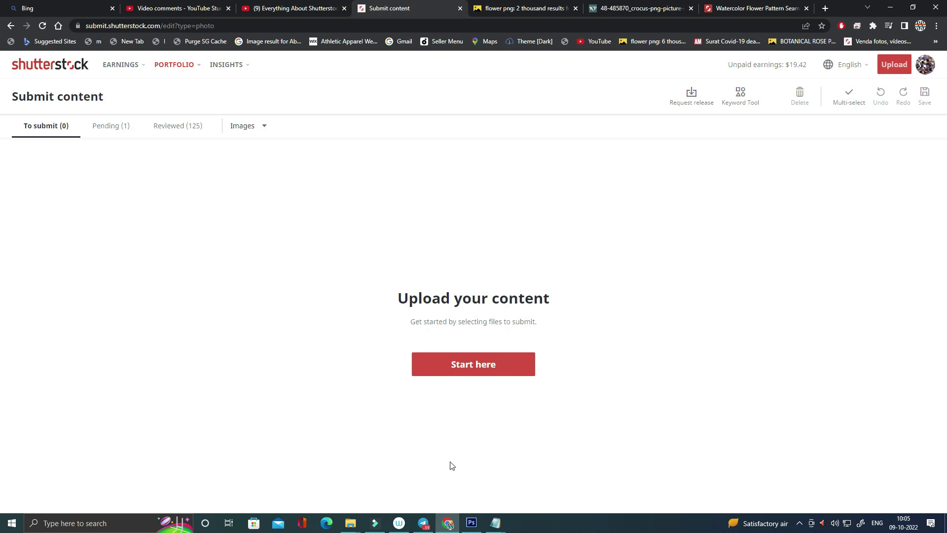
Bring the Photoshop crocus pattern forward, then show and refresh the desktop
click(466, 498)
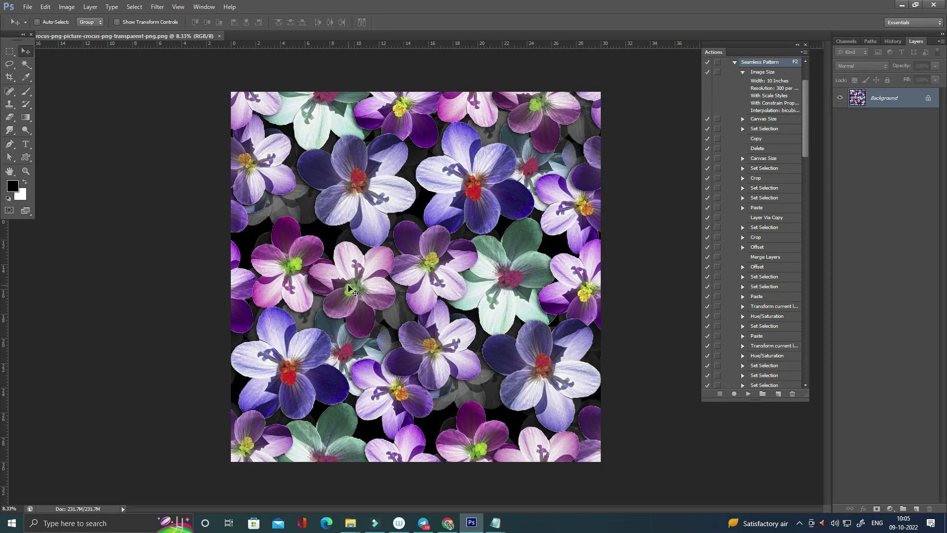
key(super+d)
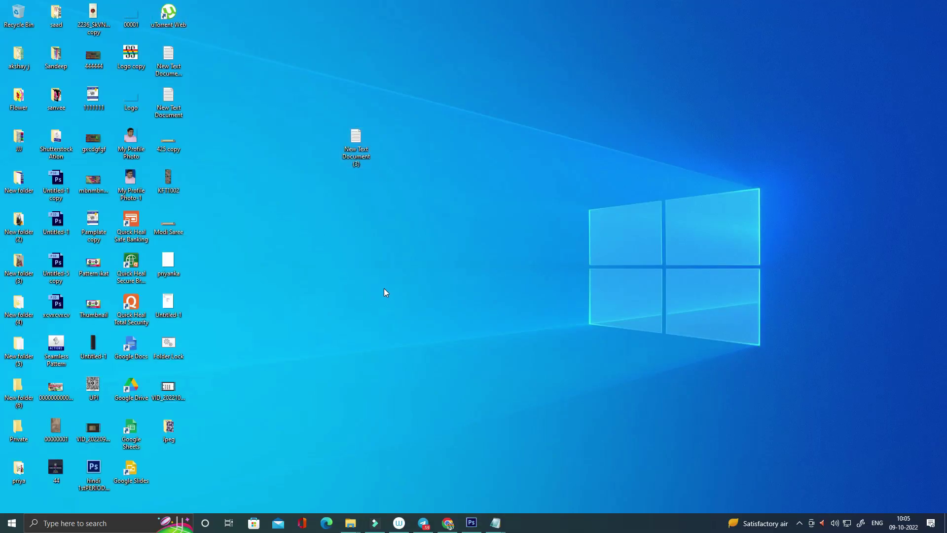
right_click(272, 299)
click(317, 329)
Return to Shutterstock, view the Pending (1) tab, then show the desktop again
click(448, 523)
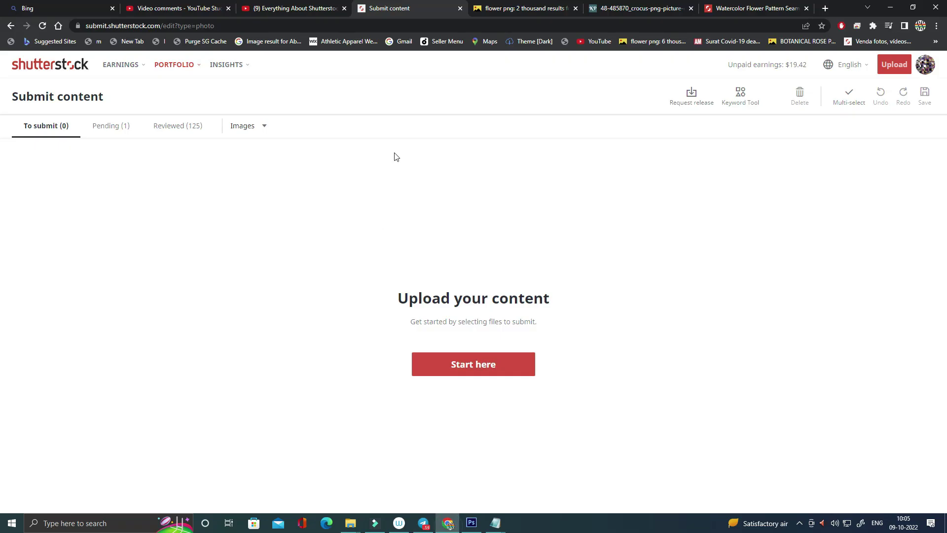
click(107, 127)
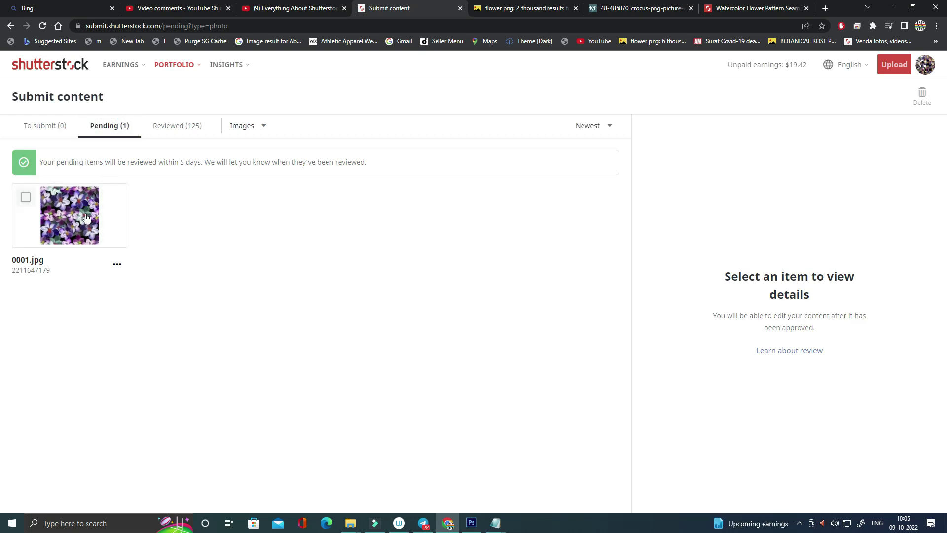
key(super+d)
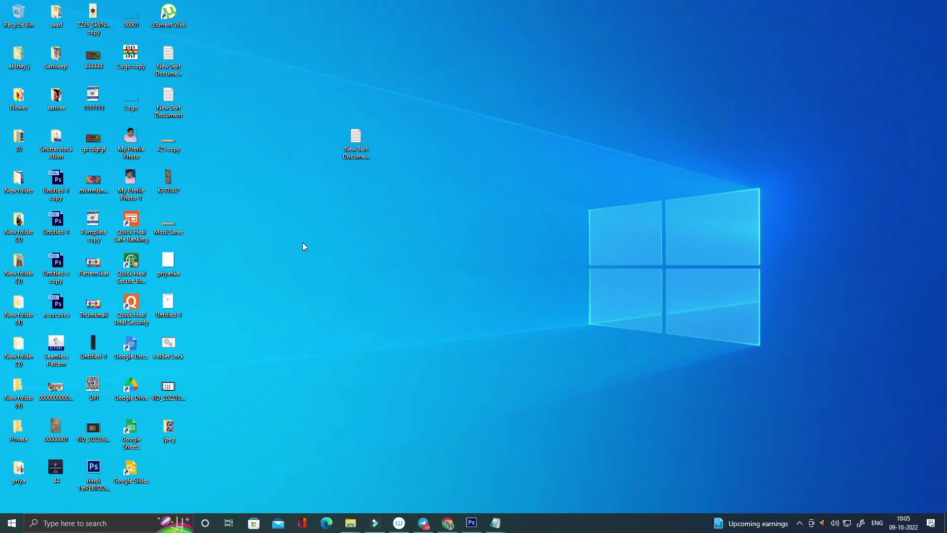
Play VID_20221006_140229.mp4 in VLC and switch it to full screen
double_click(176, 391)
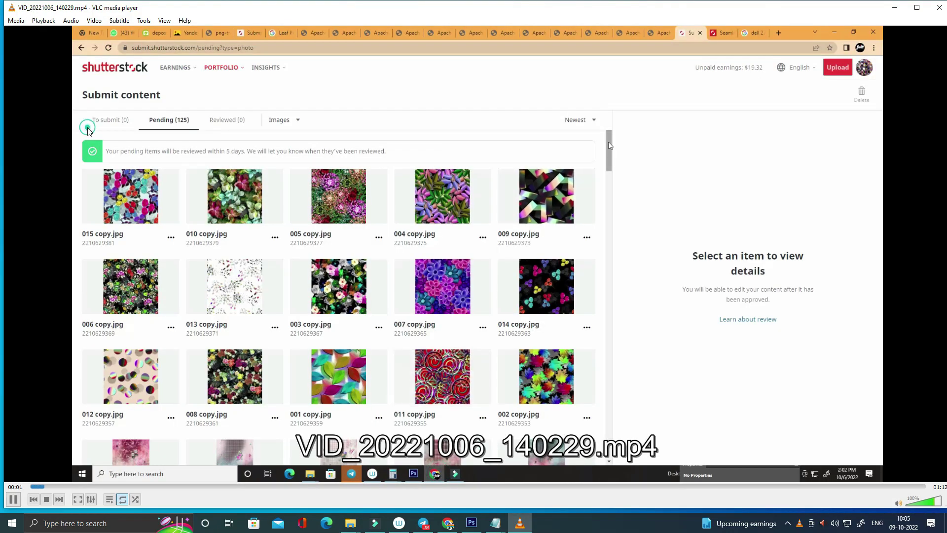
key(space)
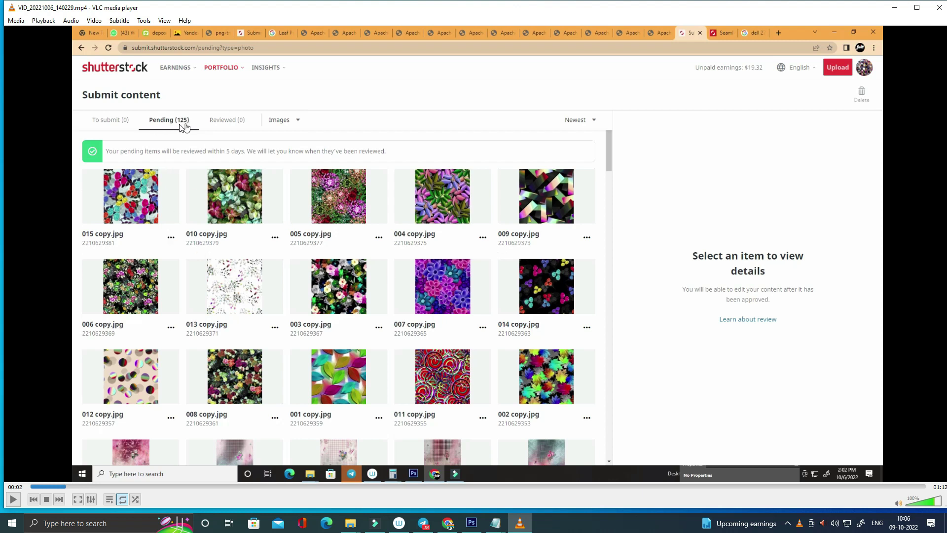
click(14, 499)
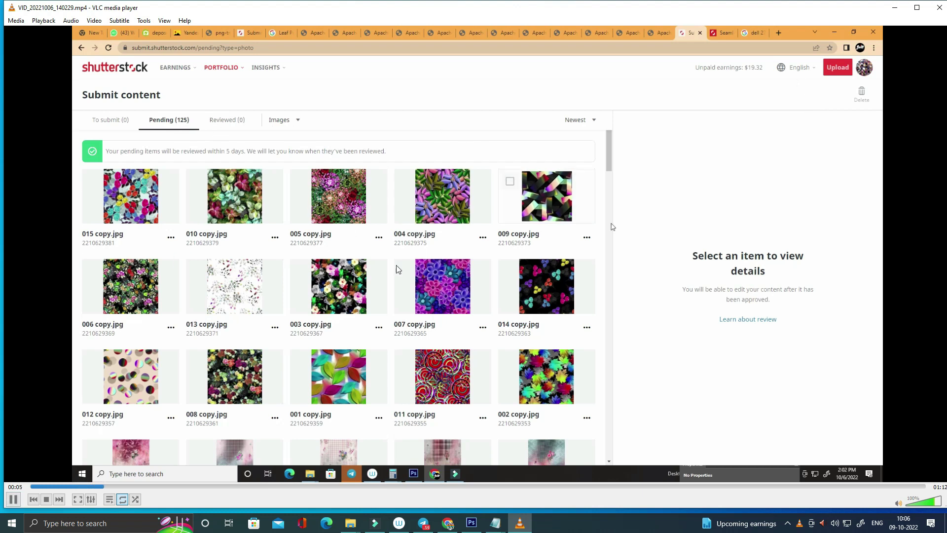
double_click(848, 478)
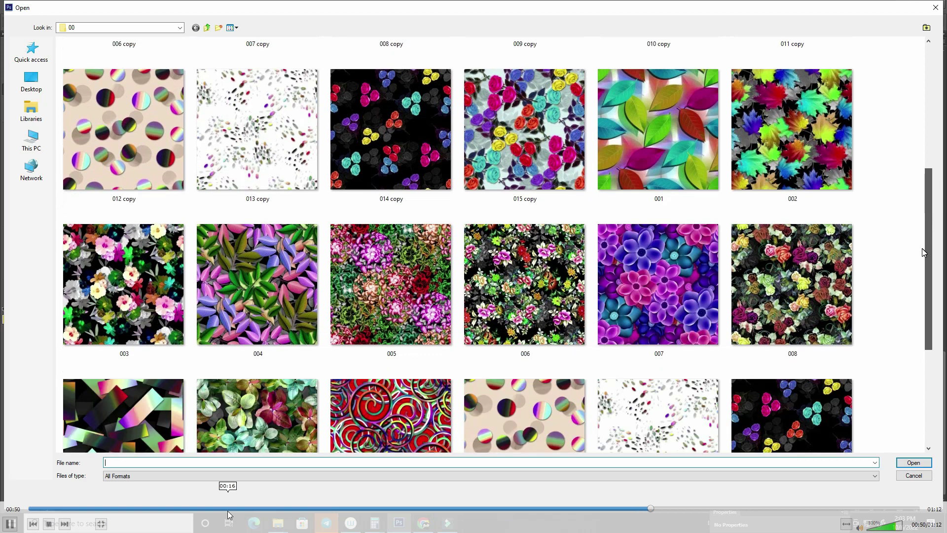
Seek the video back to 00:16, pause, exit full screen, and return to the Shutterstock page
click(233, 508)
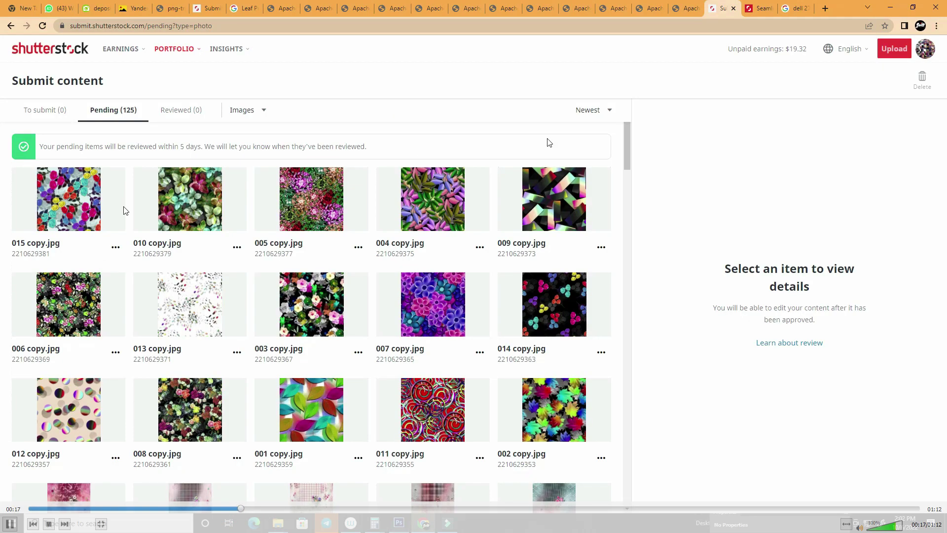
key(space)
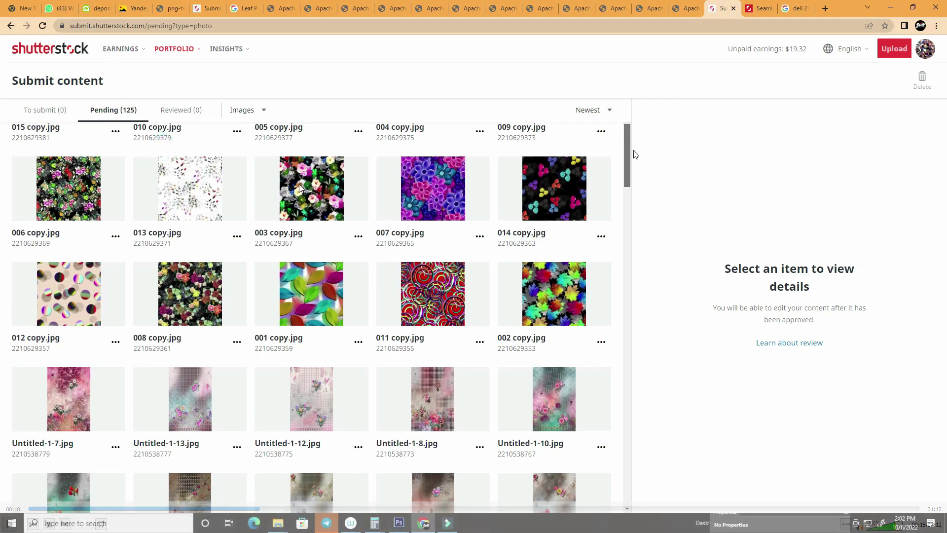
key(Escape)
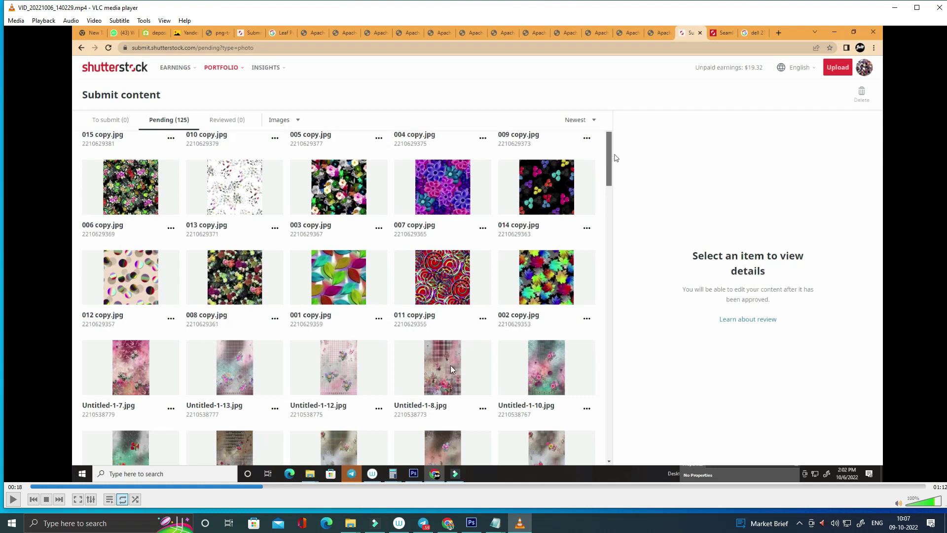
mouse_move(448, 522)
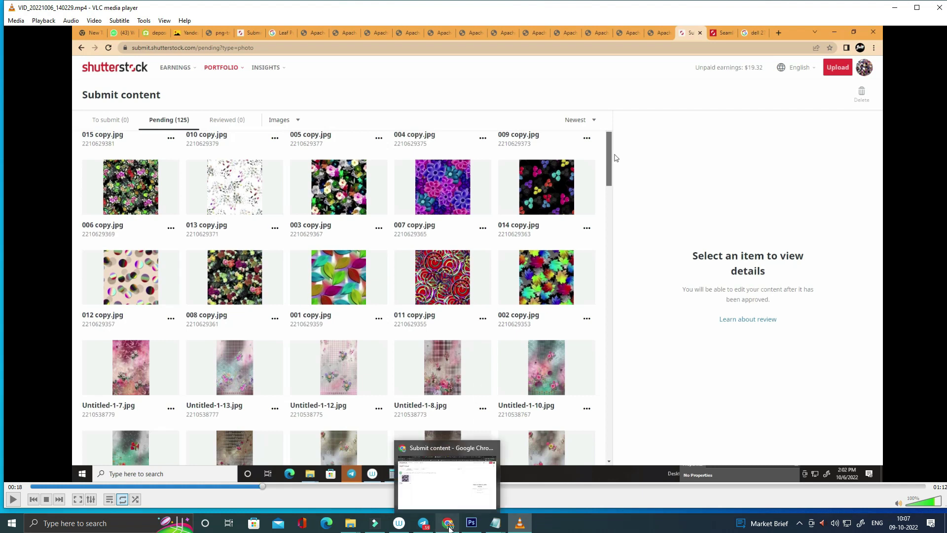
click(439, 505)
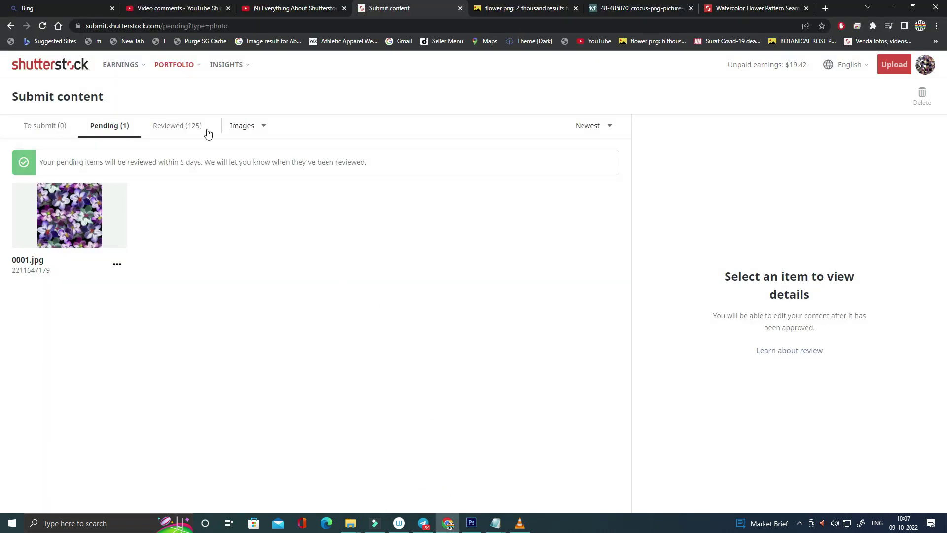
click(177, 127)
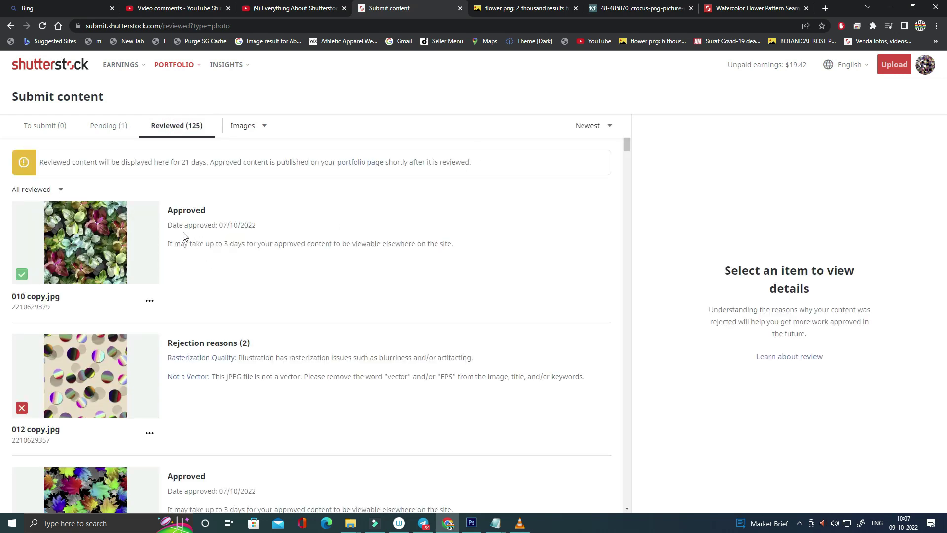
scroll(229, 276, down, 2)
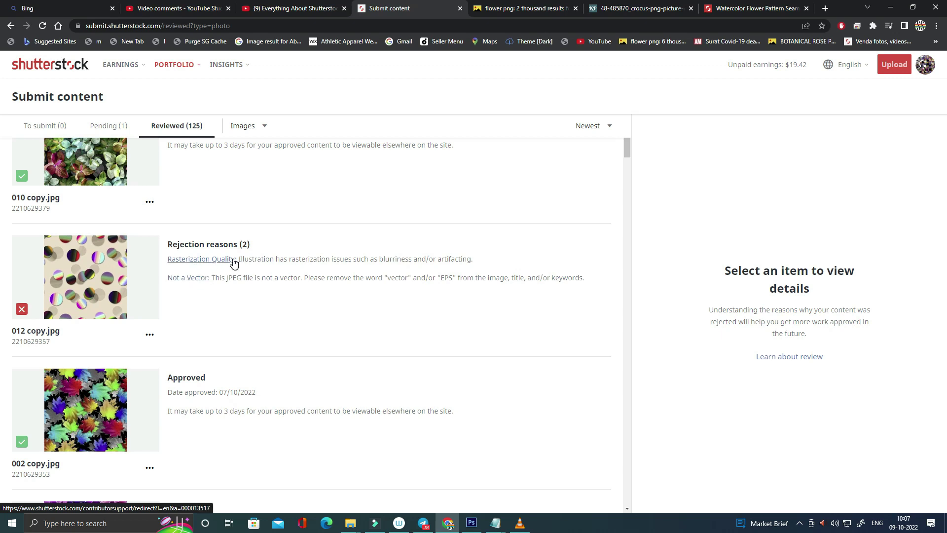
mouse_move(86, 375)
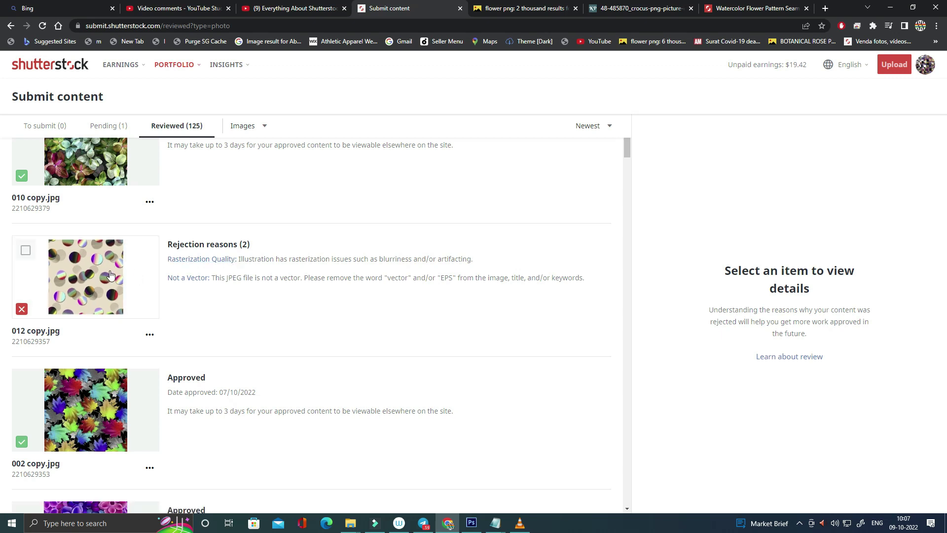
scroll(106, 274, down, 2)
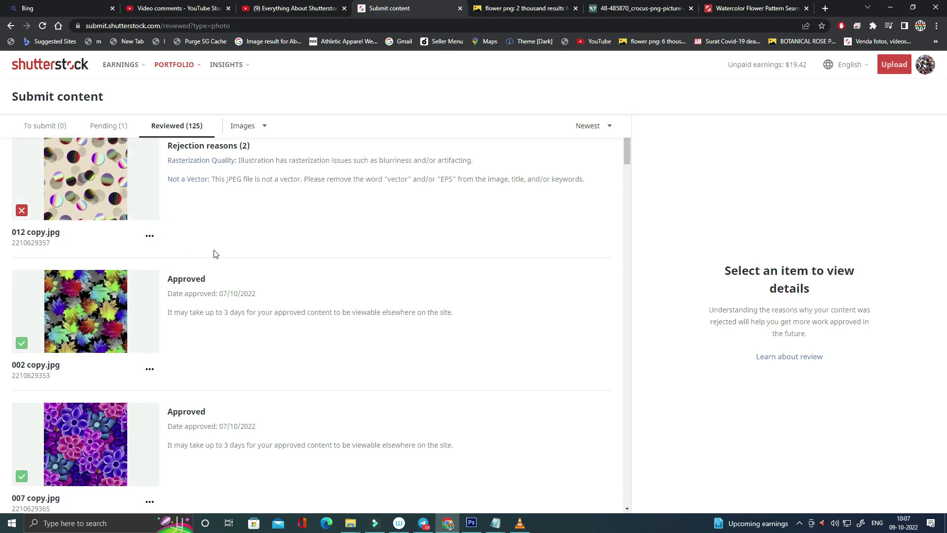
scroll(203, 323, down, 2)
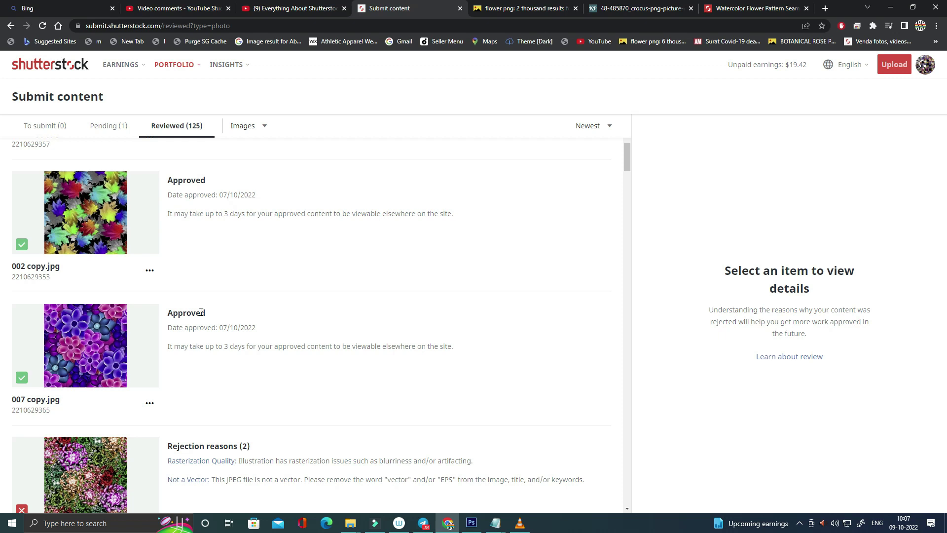
scroll(201, 311, down, 2)
scroll(198, 314, up, 2)
scroll(217, 309, down, 3)
scroll(220, 334, down, 2)
scroll(220, 334, down, 1)
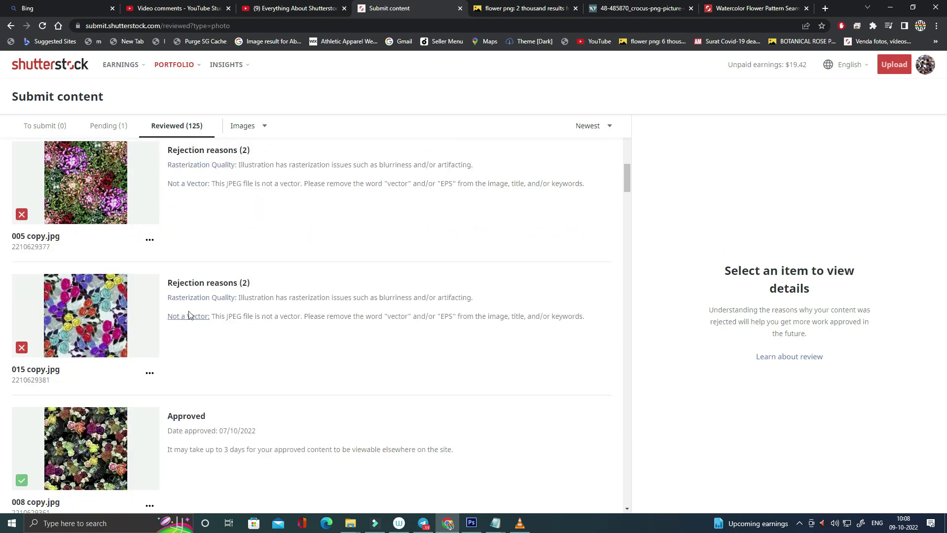
scroll(216, 334, down, 3)
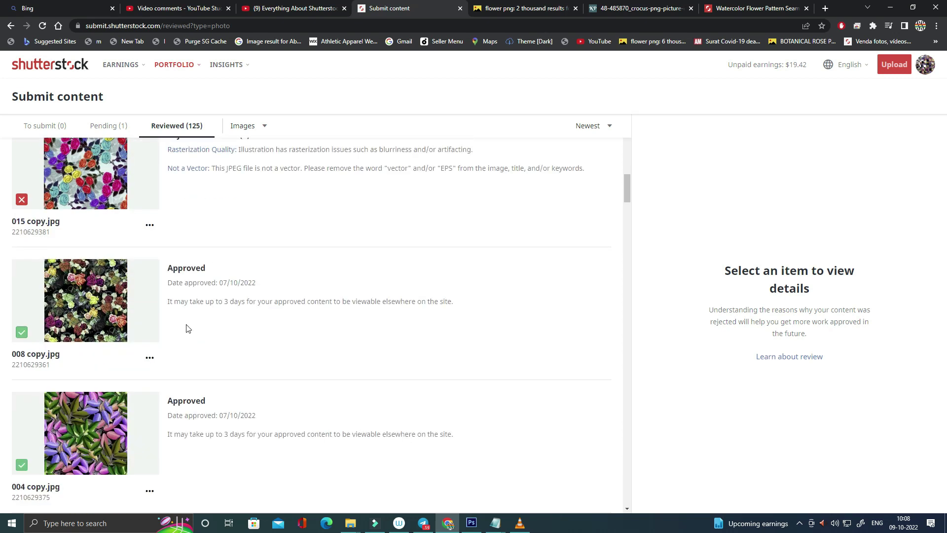
scroll(218, 380, down, 3)
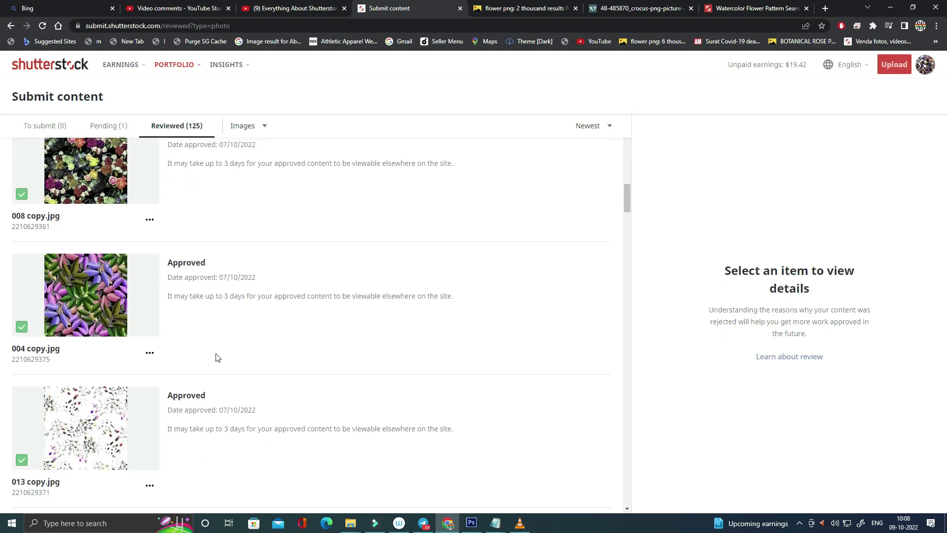
scroll(207, 380, down, 4)
scroll(215, 352, down, 2)
scroll(218, 336, down, 3)
scroll(218, 332, down, 3)
scroll(225, 328, down, 3)
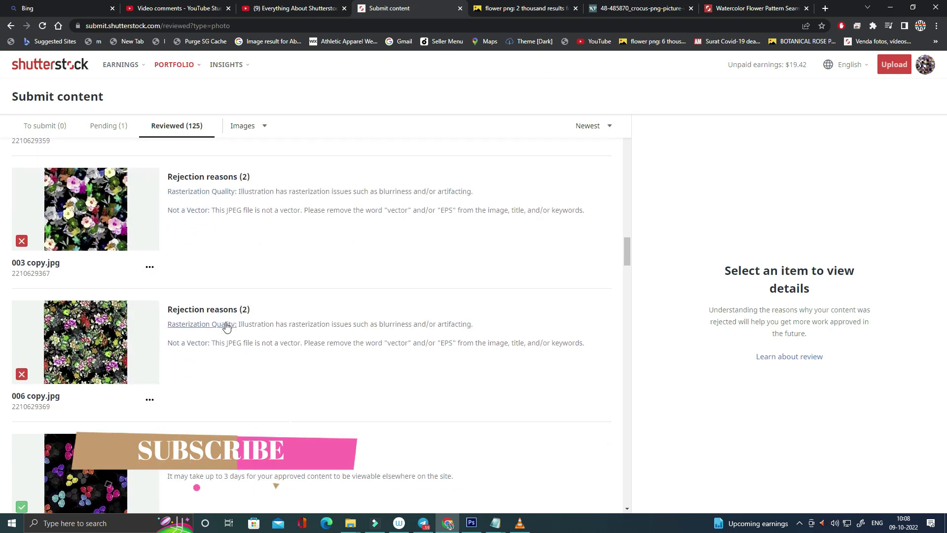
scroll(226, 327, down, 2)
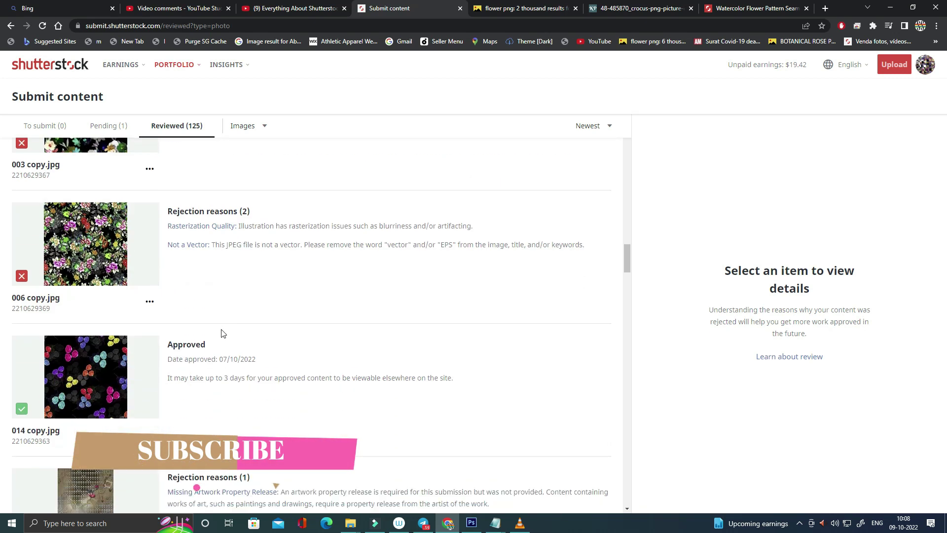
scroll(163, 350, down, 3)
scroll(180, 355, down, 3)
scroll(173, 340, down, 3)
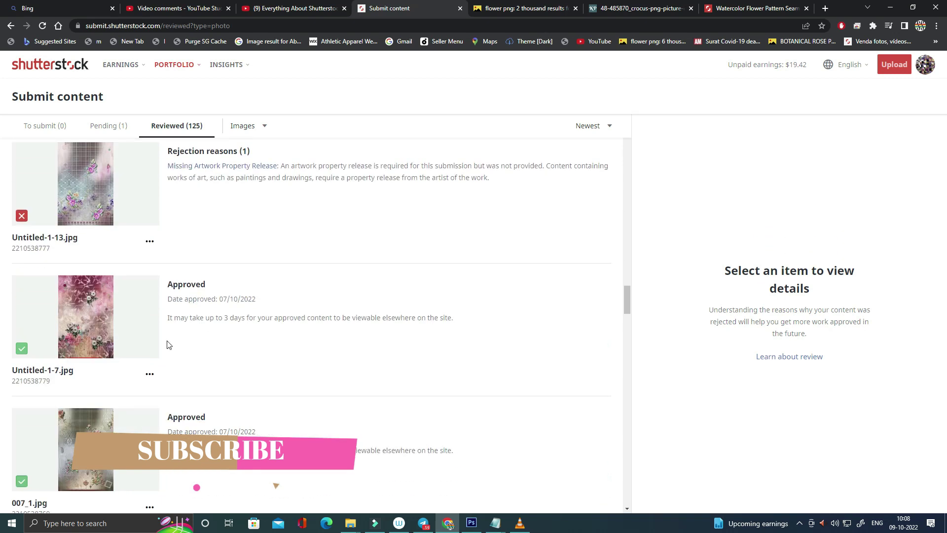
scroll(148, 325, down, 5)
scroll(98, 397, down, 5)
scroll(59, 380, down, 5)
scroll(78, 361, up, 5)
scroll(84, 361, up, 5)
scroll(99, 357, up, 10)
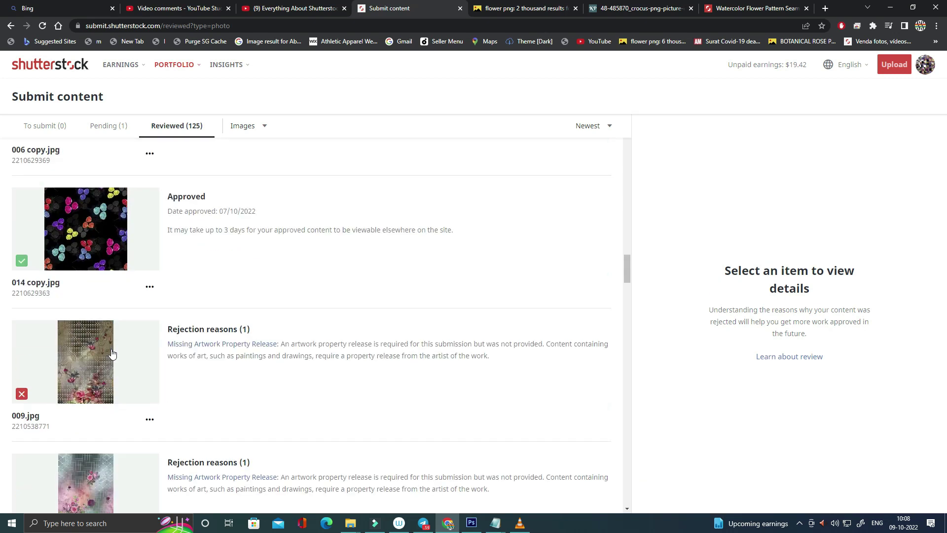
scroll(109, 356, up, 5)
scroll(113, 354, down, 4)
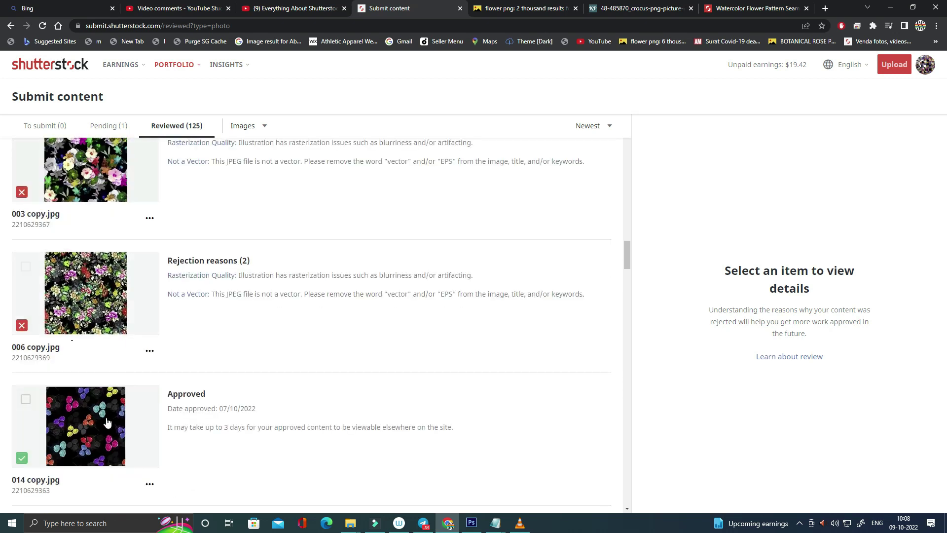
scroll(175, 404, down, 2)
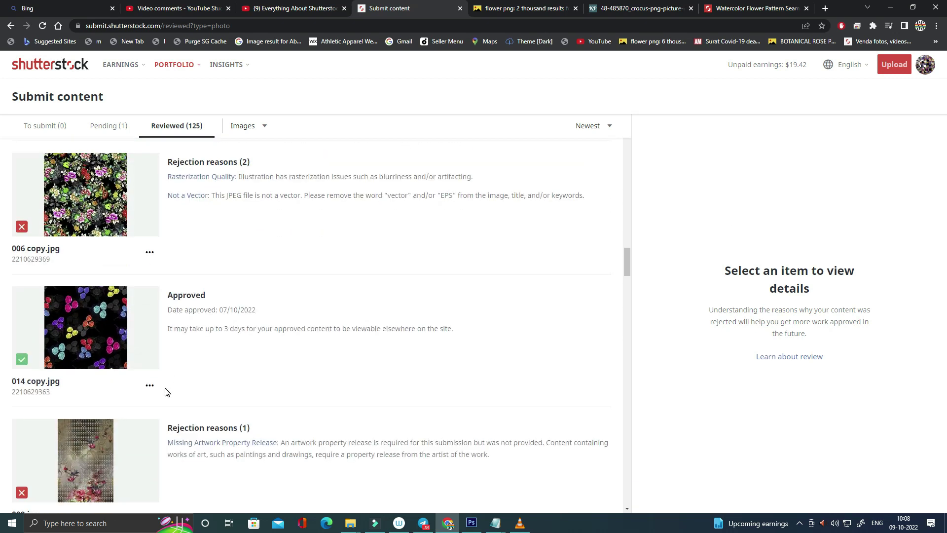
scroll(109, 341, up, 2)
scroll(112, 316, up, 2)
scroll(94, 296, up, 1)
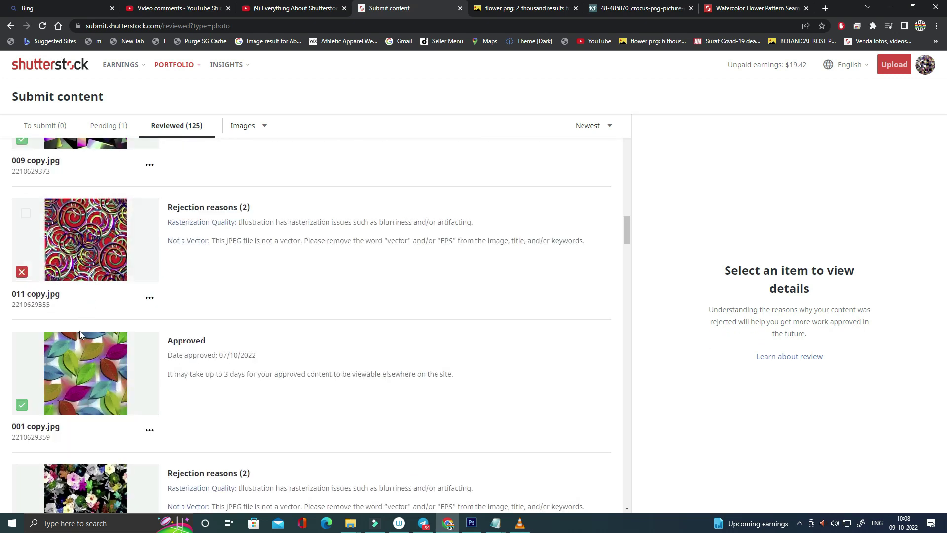
scroll(89, 269, up, 3)
scroll(89, 269, up, 3)
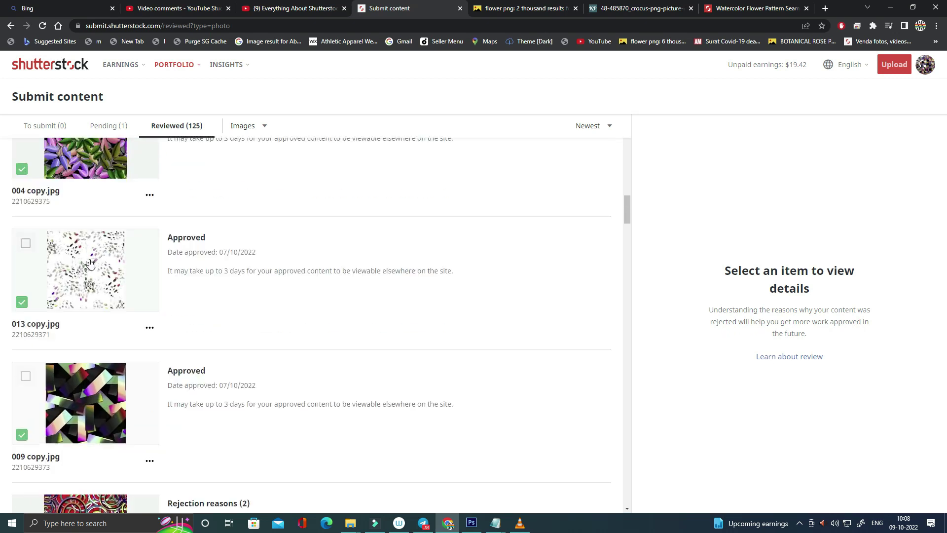
scroll(84, 296, up, 4)
scroll(85, 232, up, 3)
scroll(86, 227, up, 1)
scroll(86, 224, up, 2)
scroll(86, 223, up, 4)
scroll(91, 209, up, 1)
scroll(91, 218, up, 3)
scroll(89, 227, up, 3)
scroll(89, 232, up, 3)
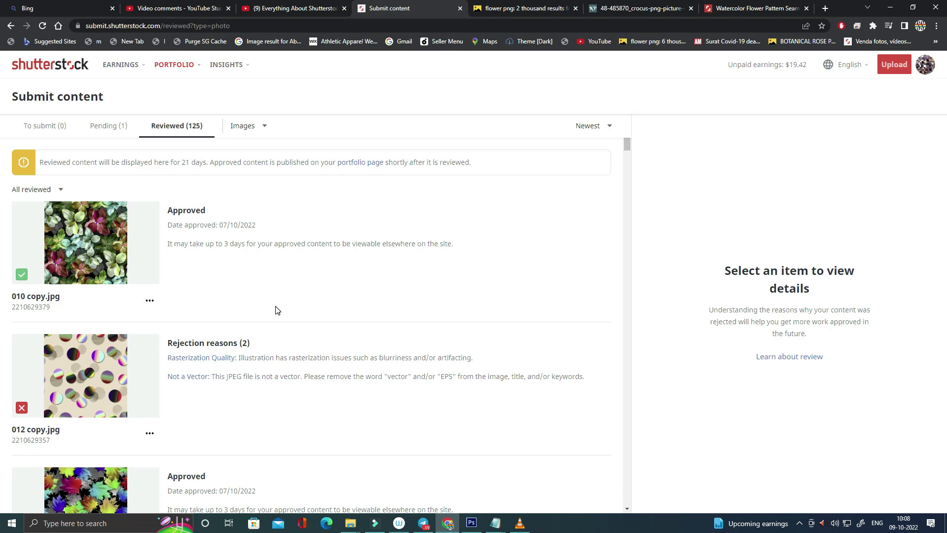
scroll(265, 328, down, 2)
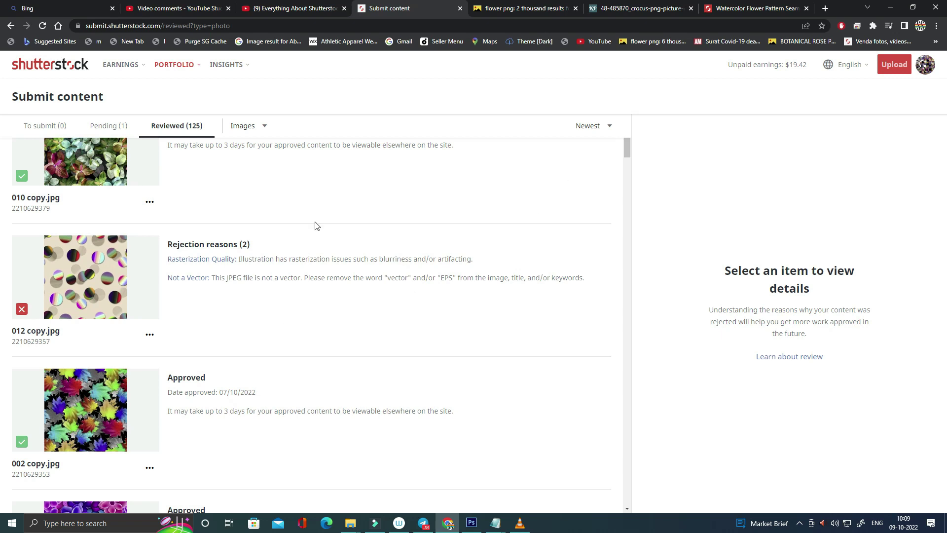
scroll(212, 260, up, 2)
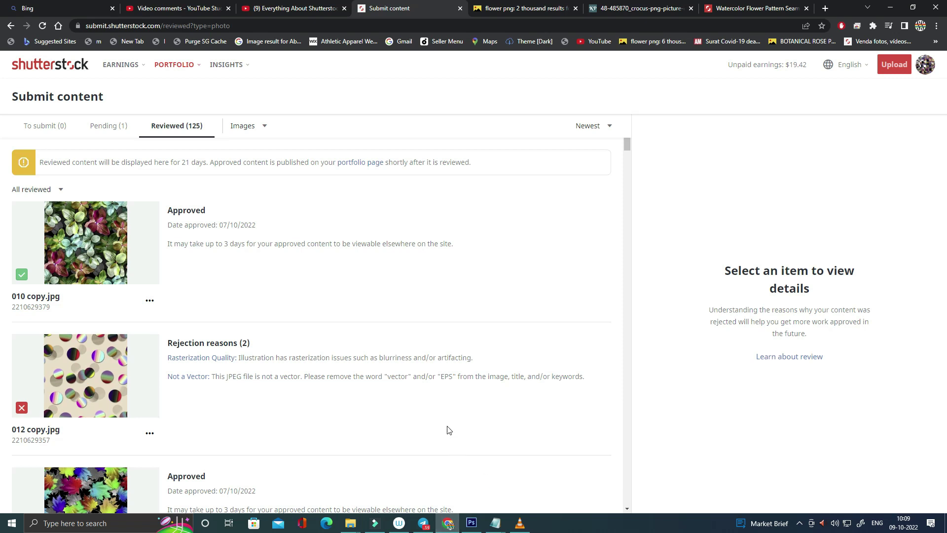
scroll(391, 358, down, 1)
scroll(296, 296, up, 1)
Go to the Contributor Dashboard via the Shutterstock logo and open the Image portfolio link
click(58, 64)
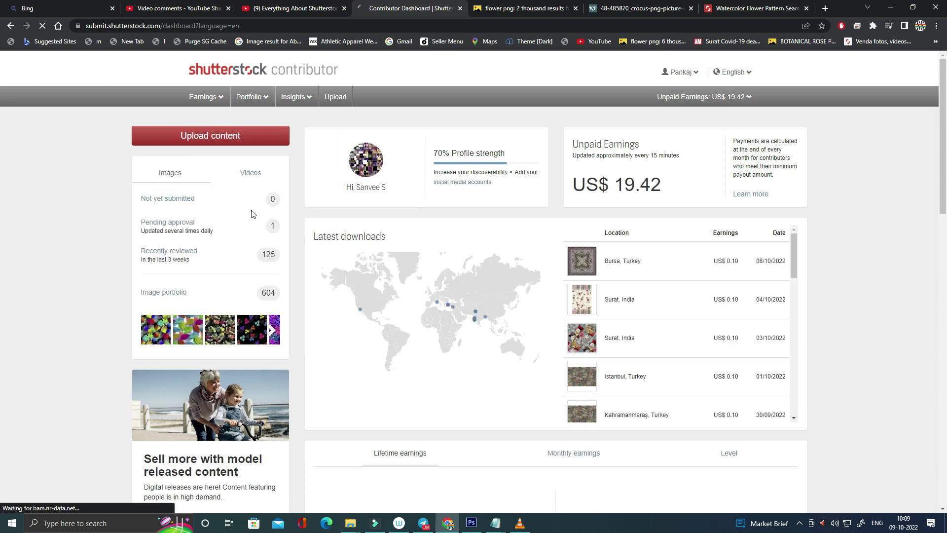
click(170, 298)
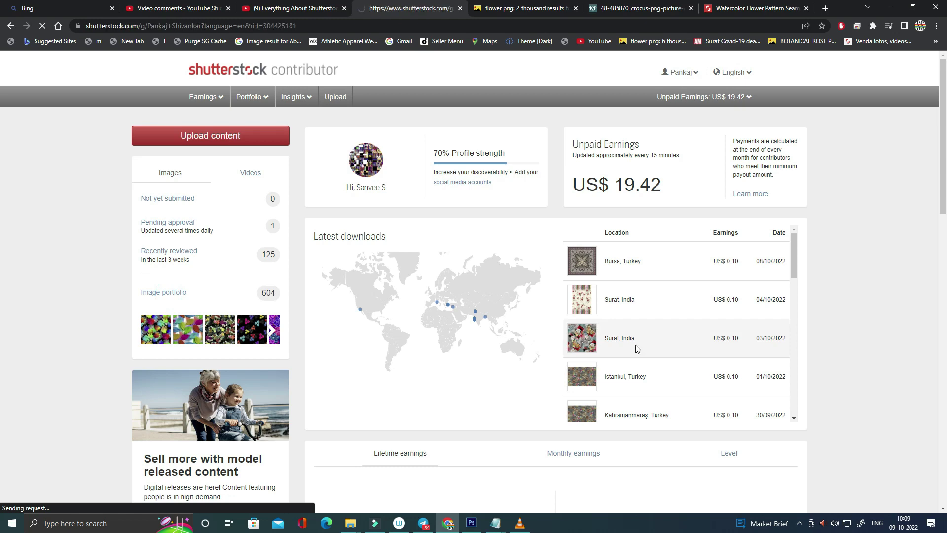
Scroll through the 604-image portfolio grid and back up, then select and deselect the profile name
scroll(631, 348, down, 3)
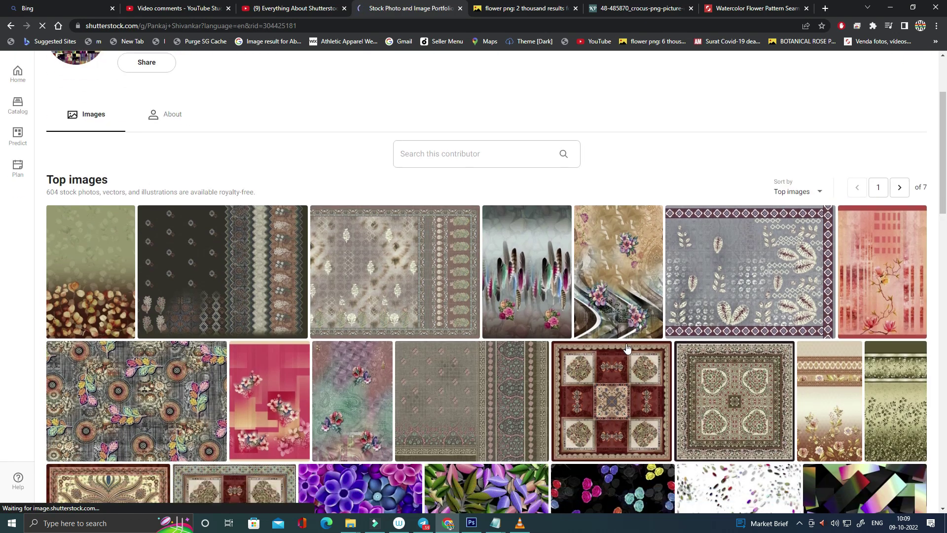
scroll(627, 349, down, 5)
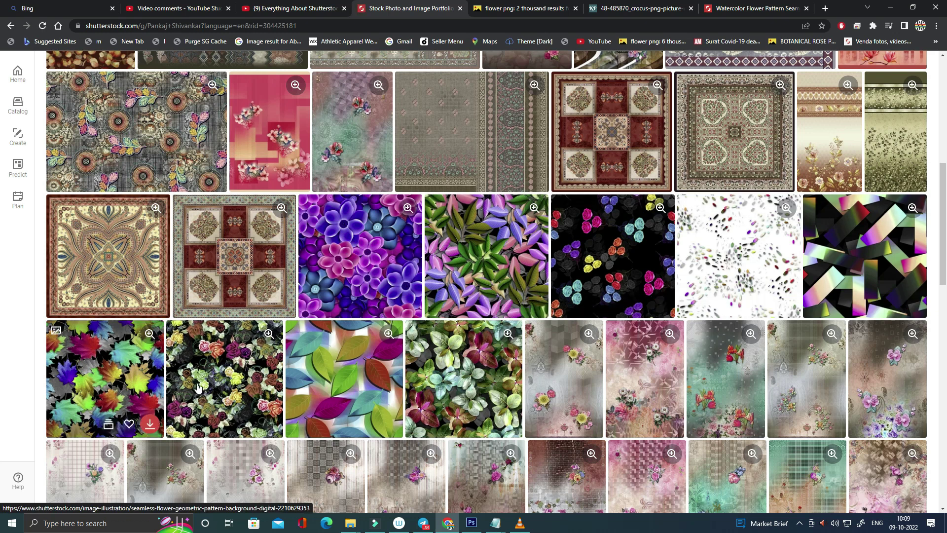
scroll(579, 267, down, 2)
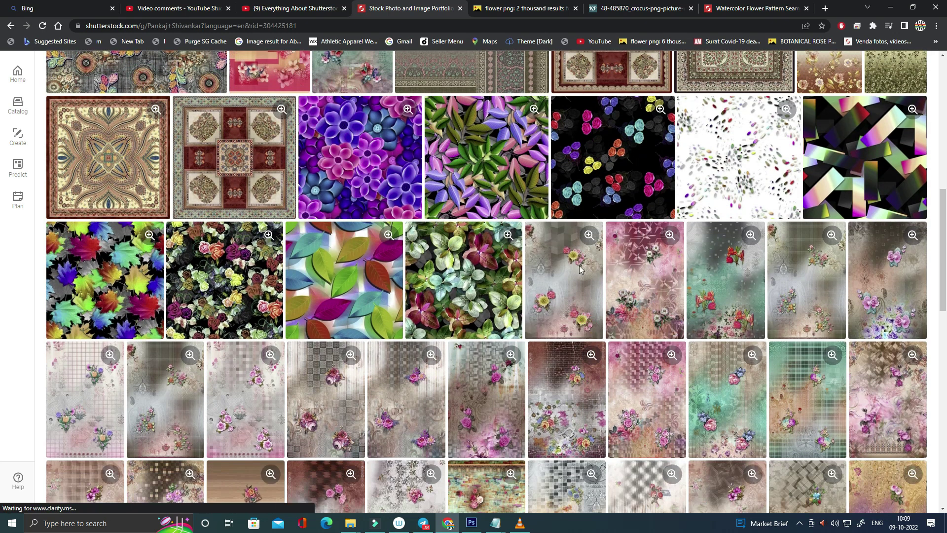
mouse_move(165, 400)
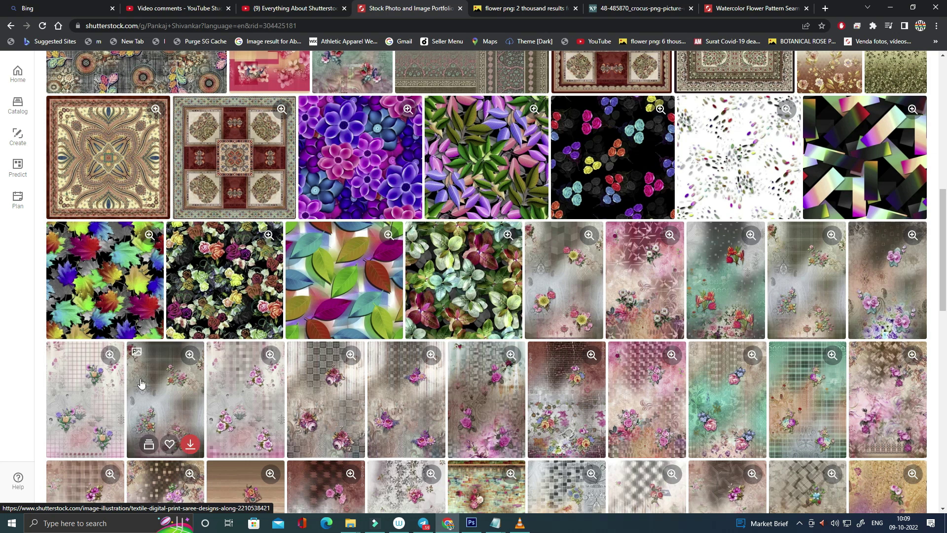
scroll(730, 385, down, 4)
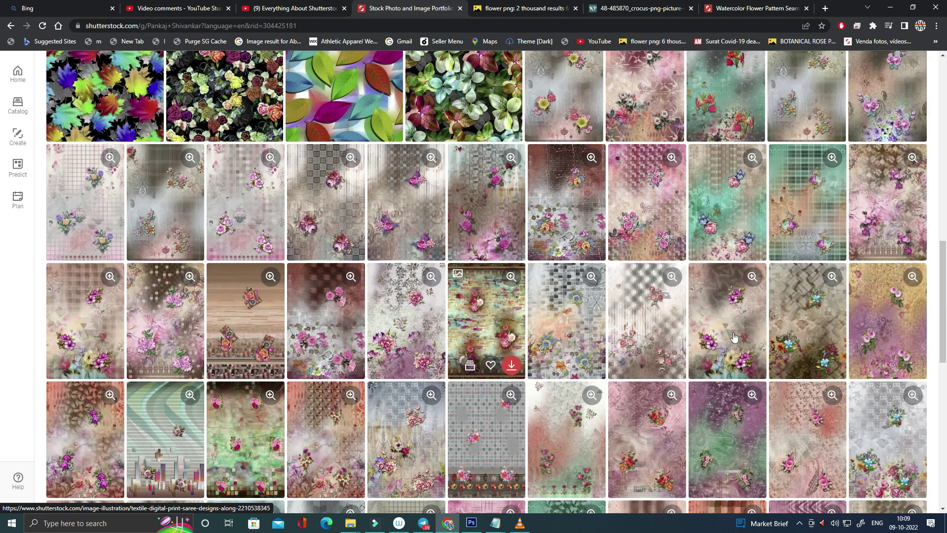
scroll(494, 434, down, 2)
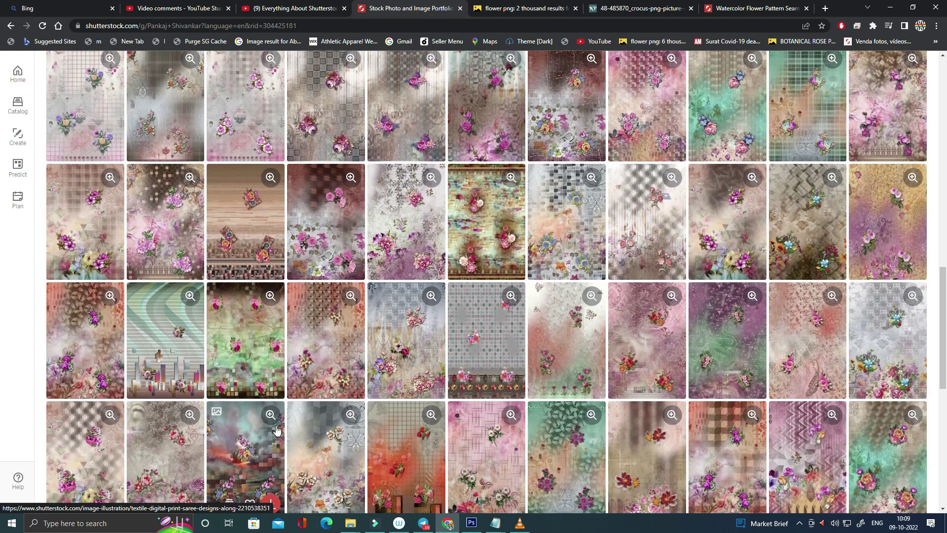
scroll(276, 430, down, 2)
scroll(374, 365, down, 2)
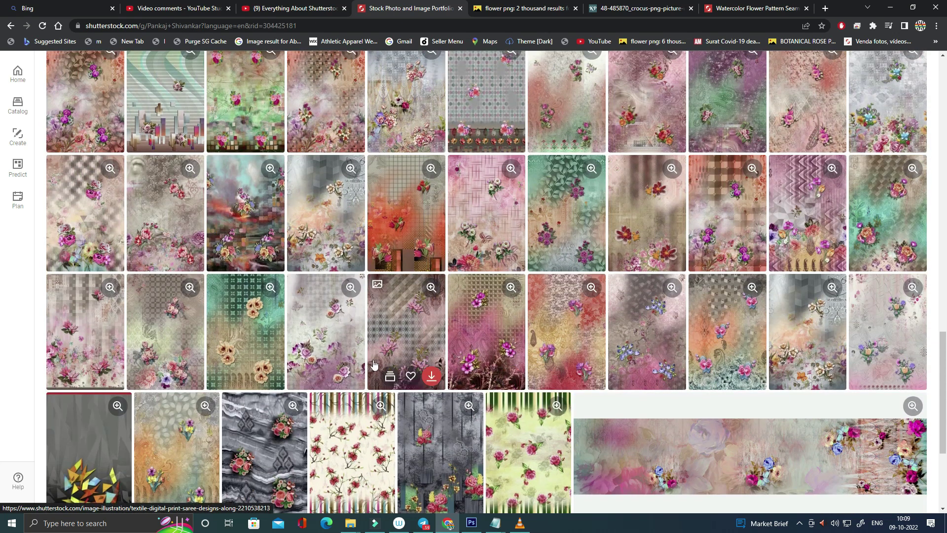
scroll(368, 368, down, 1)
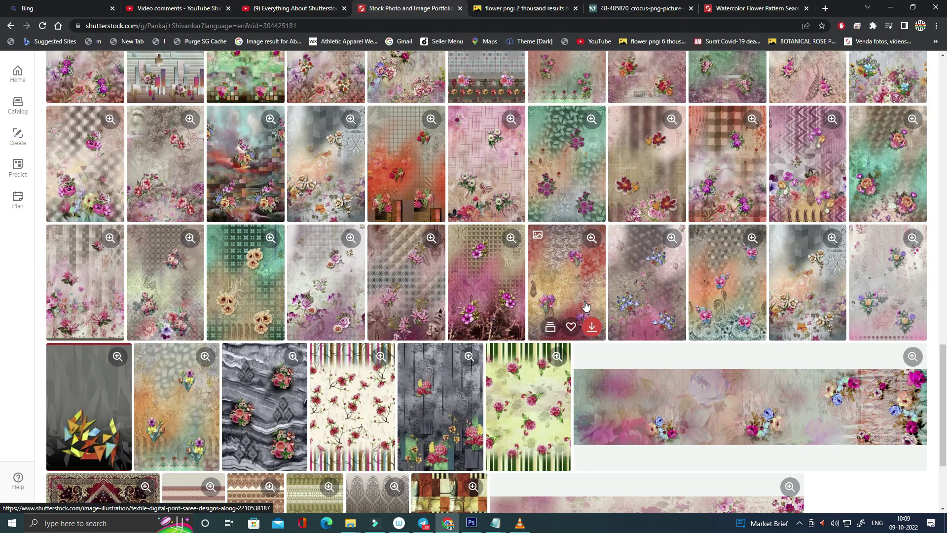
scroll(641, 296, up, 5)
scroll(613, 288, up, 5)
scroll(612, 287, up, 8)
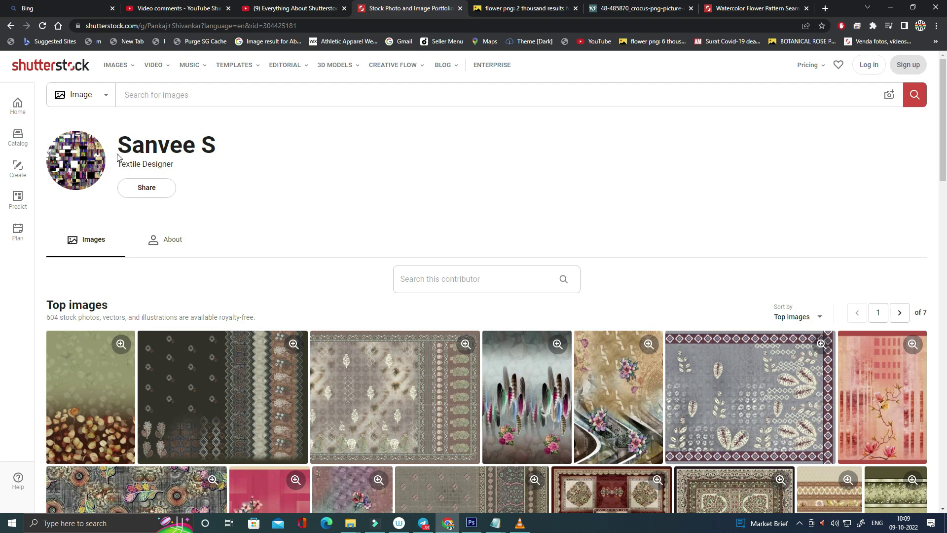
drag(118, 146, 281, 145)
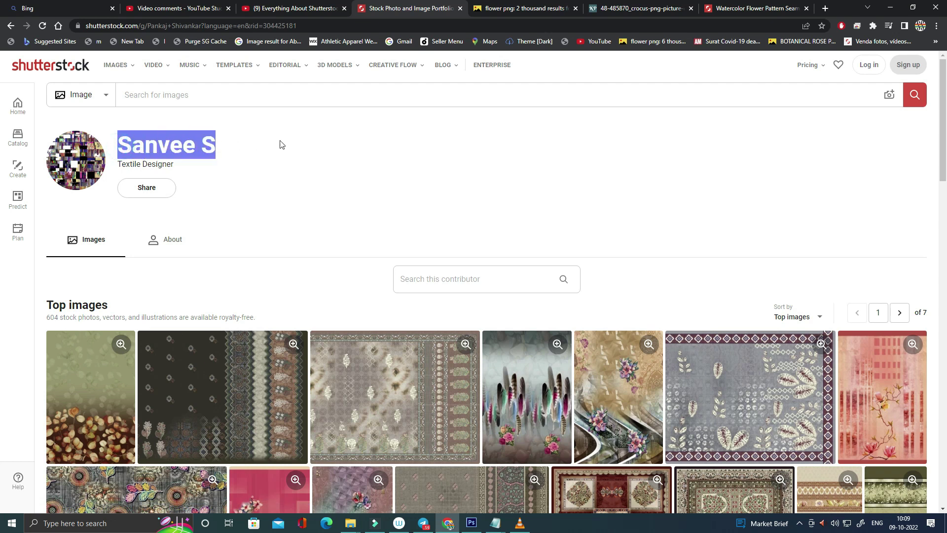
click(253, 193)
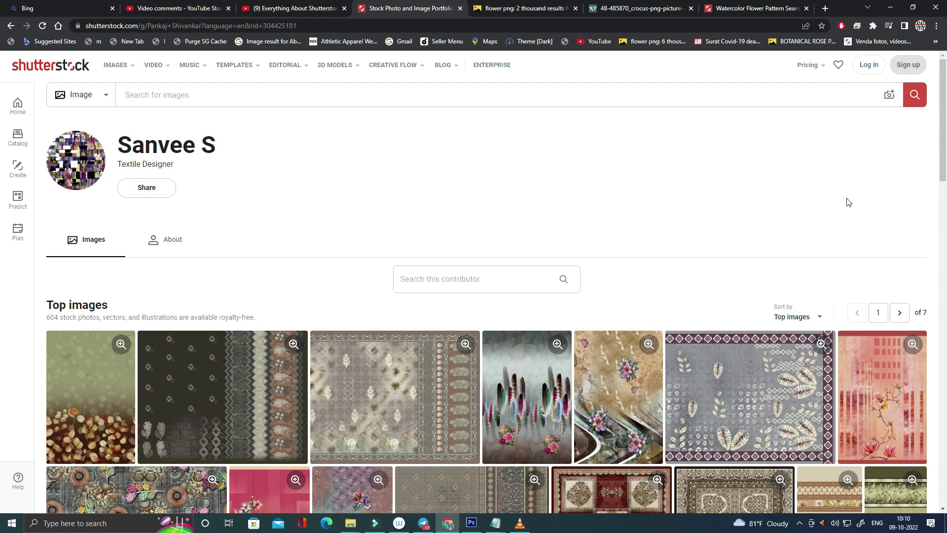
Scroll further down the portfolio page and expand the hidden system tray icons
drag(940, 123, 942, 167)
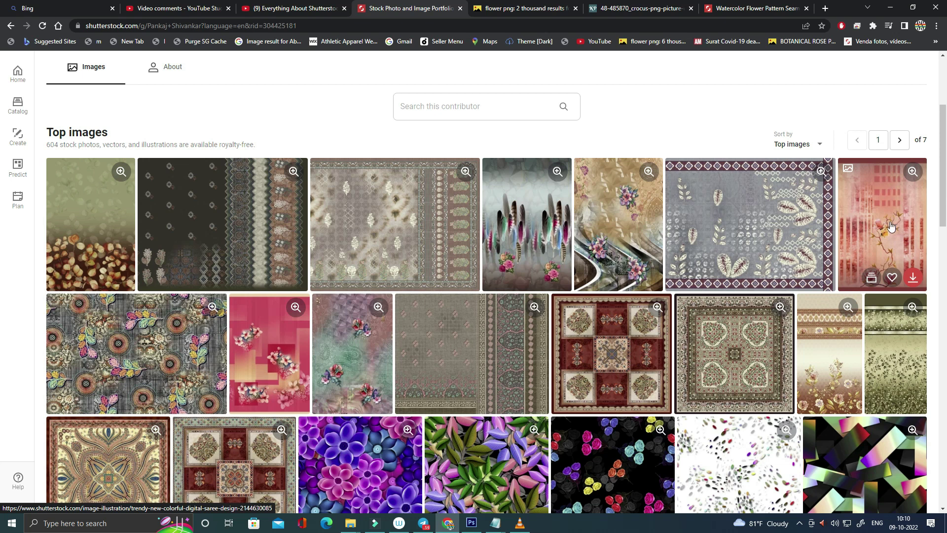
scroll(891, 224, down, 4)
scroll(892, 226, down, 2)
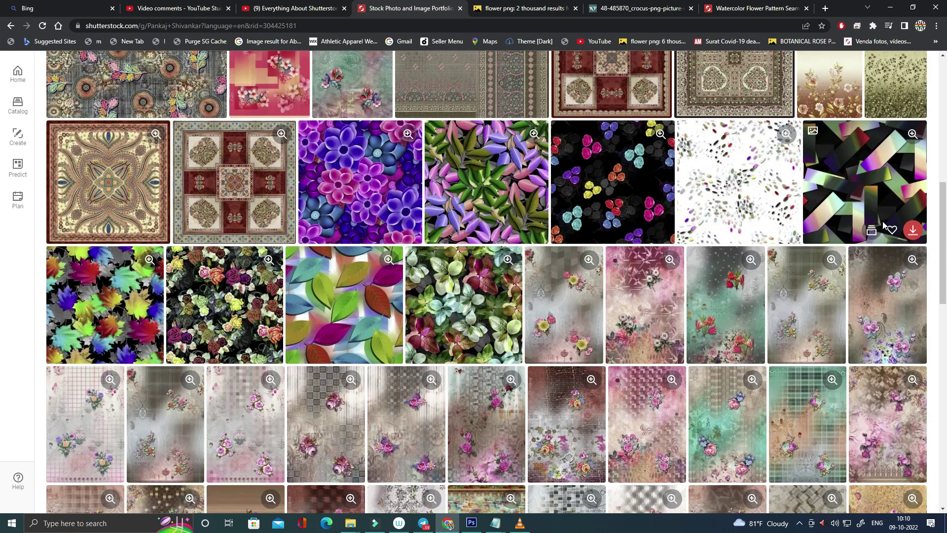
scroll(877, 224, down, 2)
scroll(877, 220, down, 3)
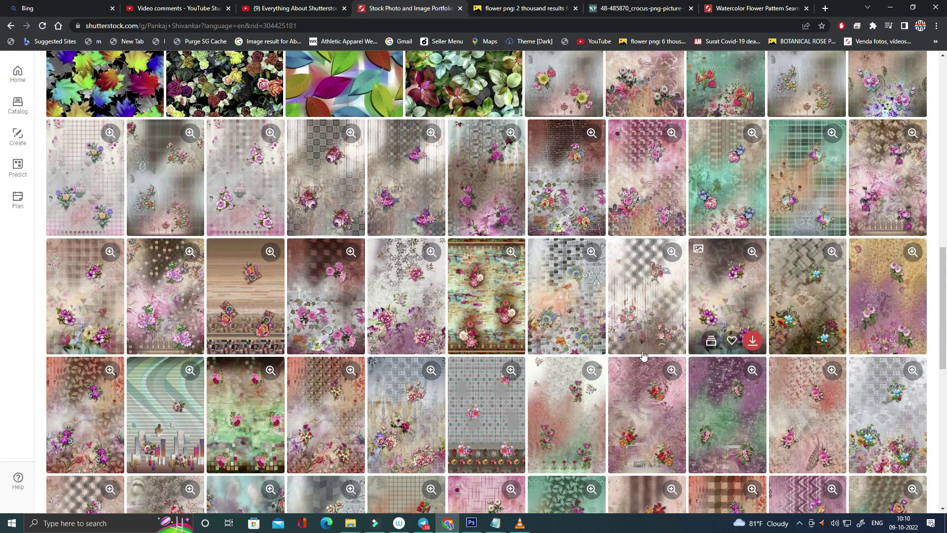
click(799, 522)
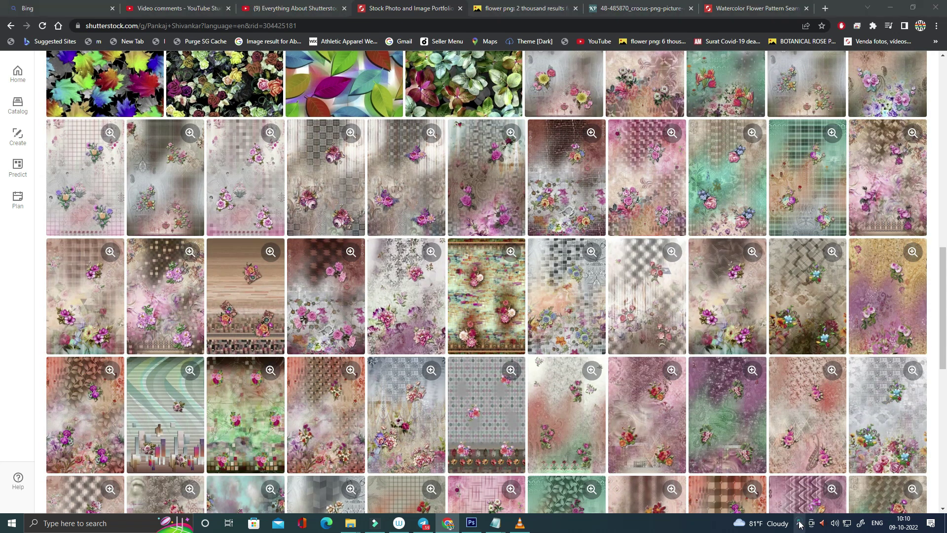